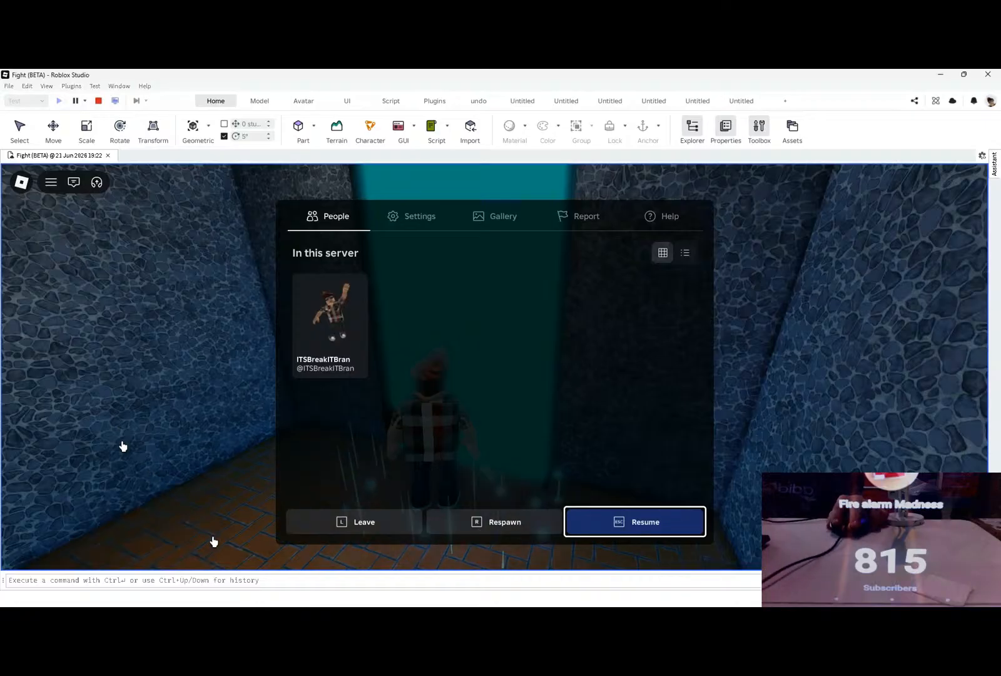
# Step: Resume the play test and walk the character from the portal into the Guns shop to inspect its Primary display
pyautogui.press('Escape')
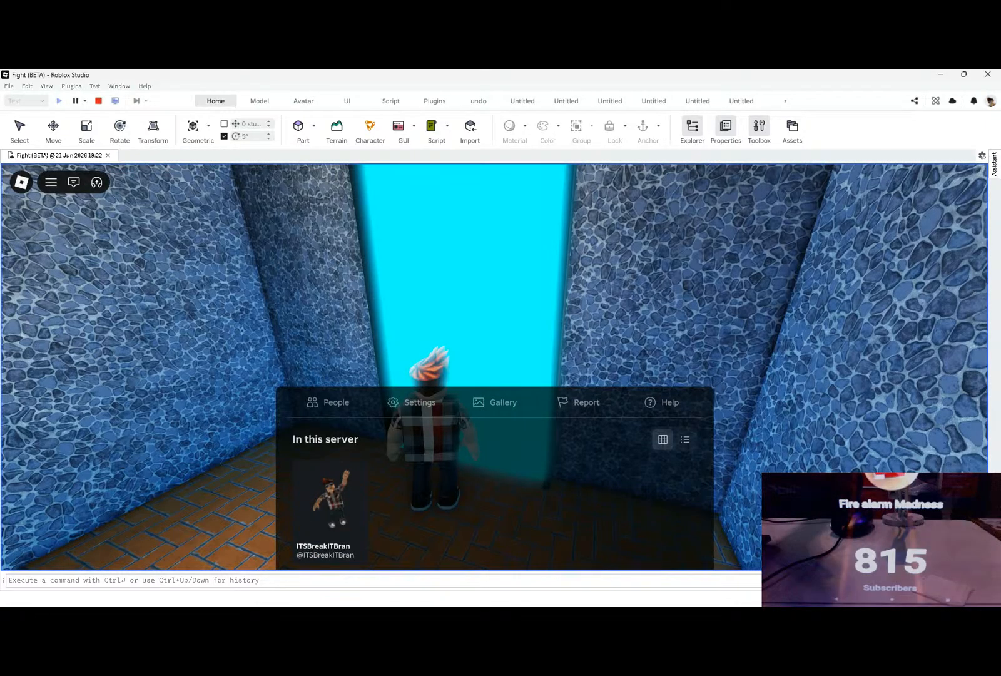
pyautogui.press('Escape')
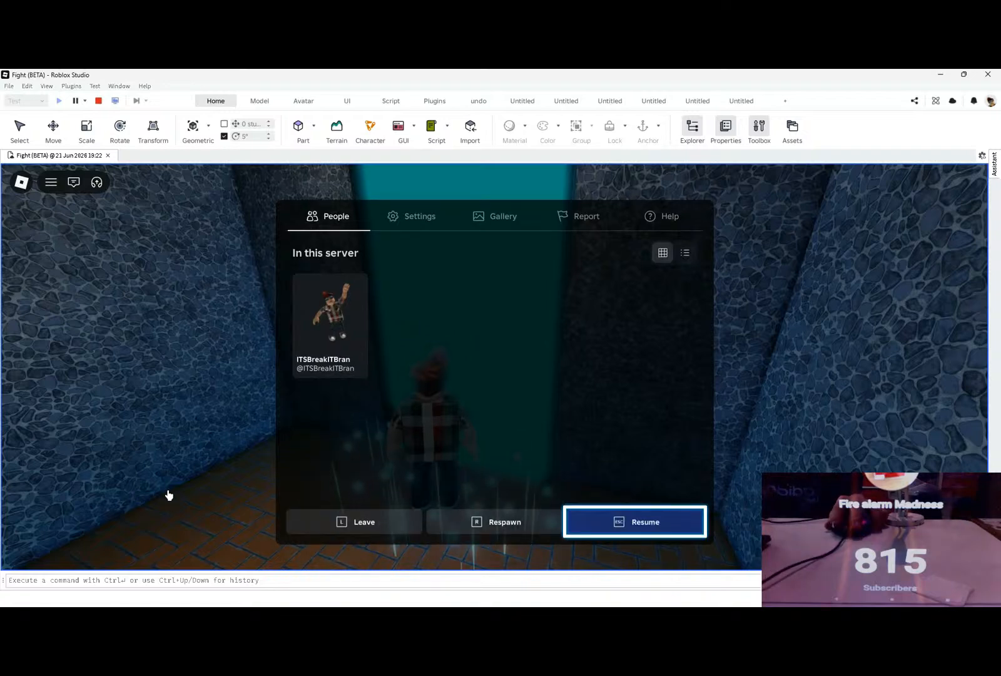
pyautogui.press('Escape')
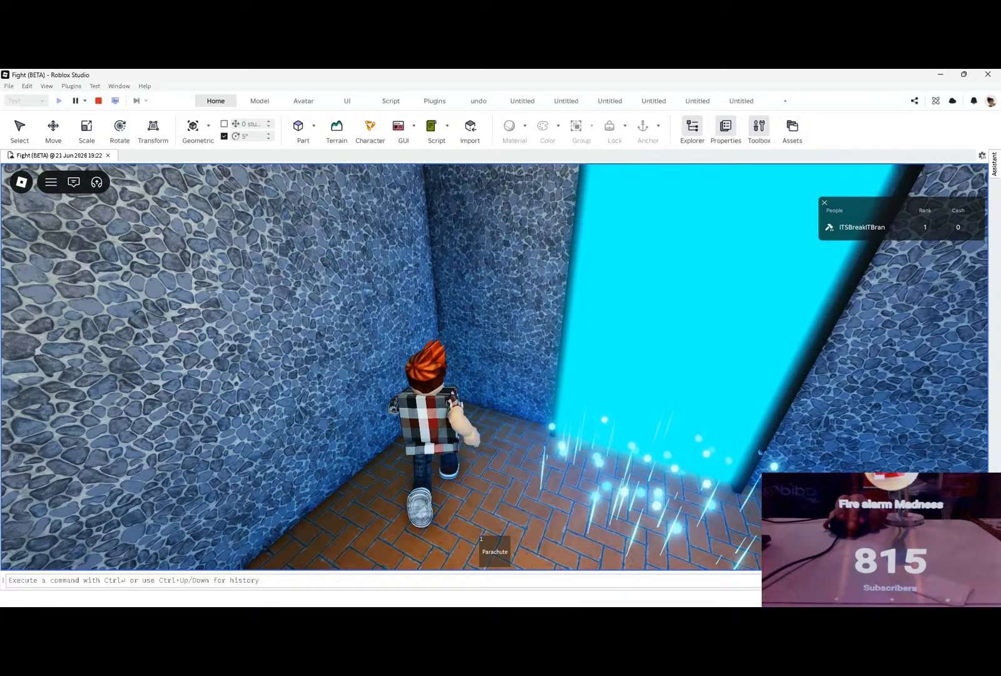
pyautogui.press('w')
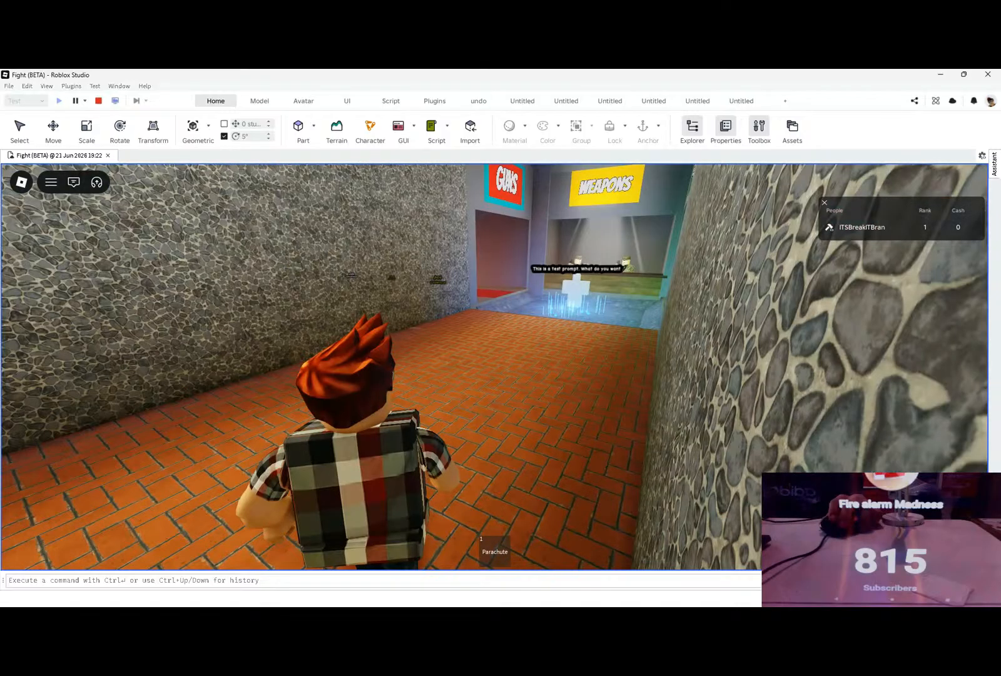
pyautogui.press('w')
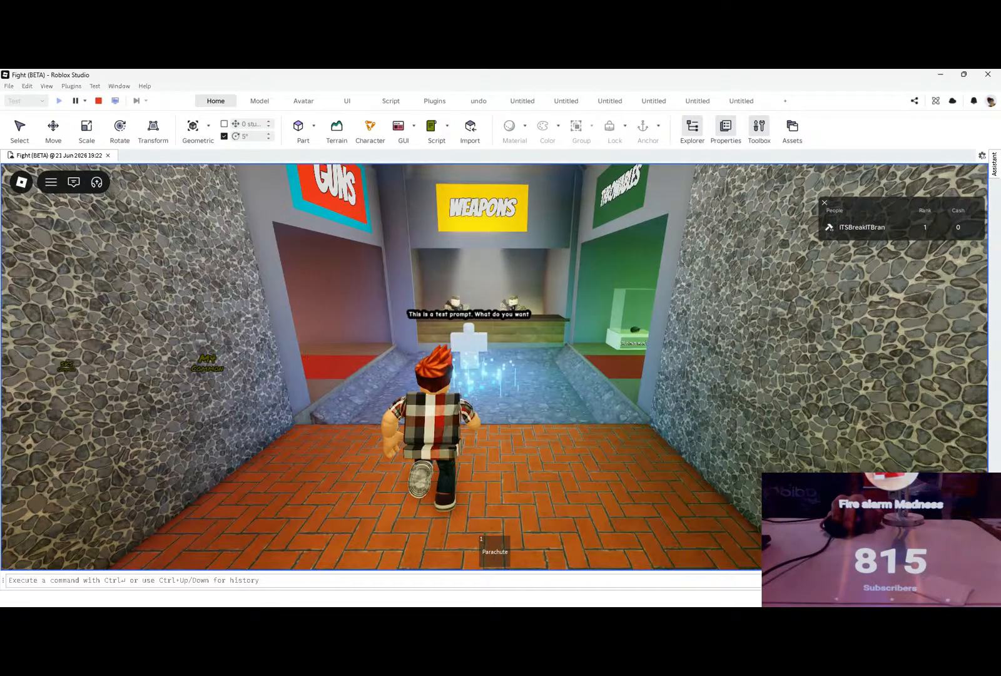
pyautogui.press('w')
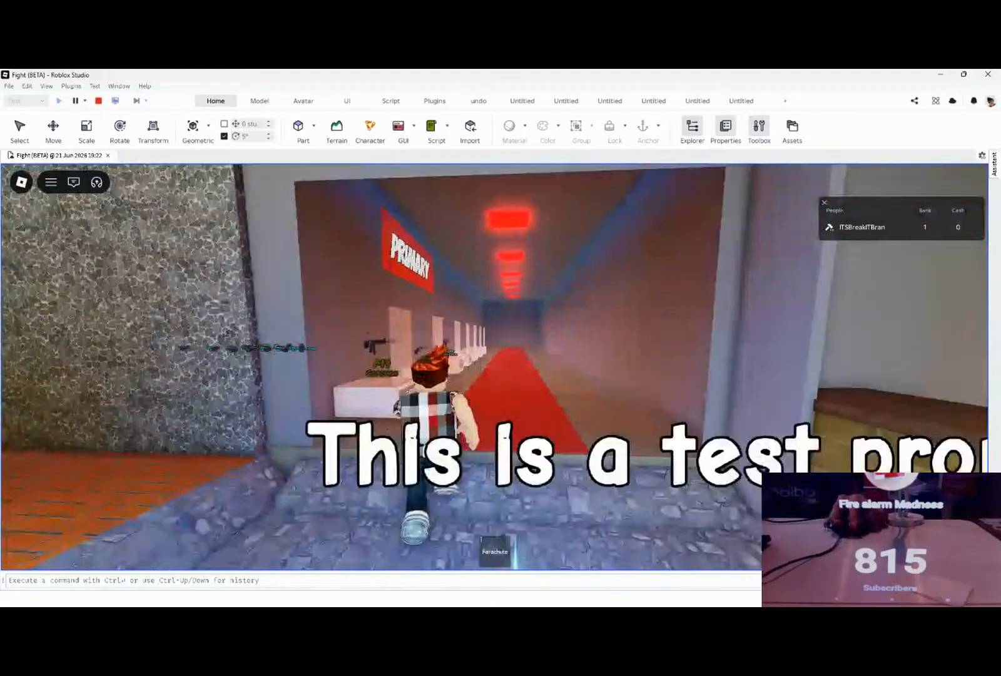
pyautogui.press('w')
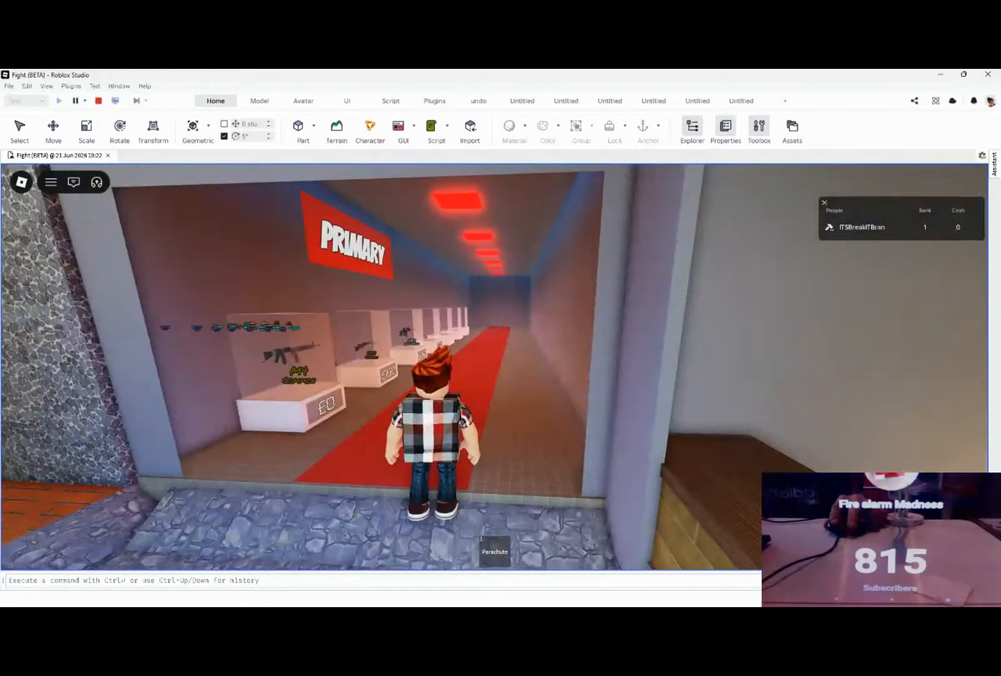
pyautogui.press('w')
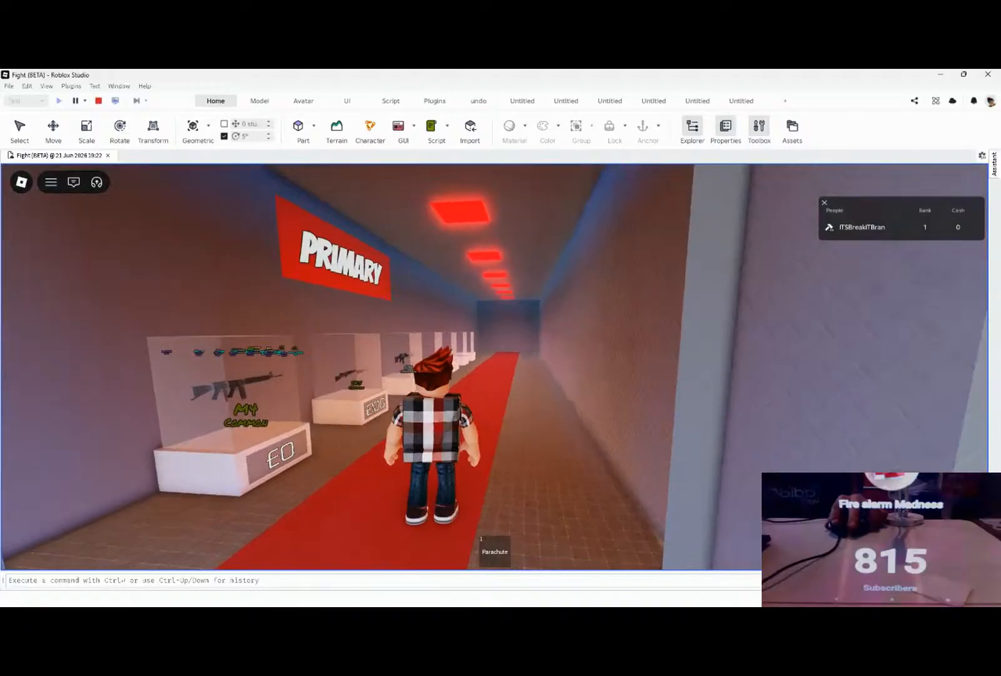
# Step: Back the character out of the Guns shop to examine the test prompt above the white dummy
pyautogui.press('s')
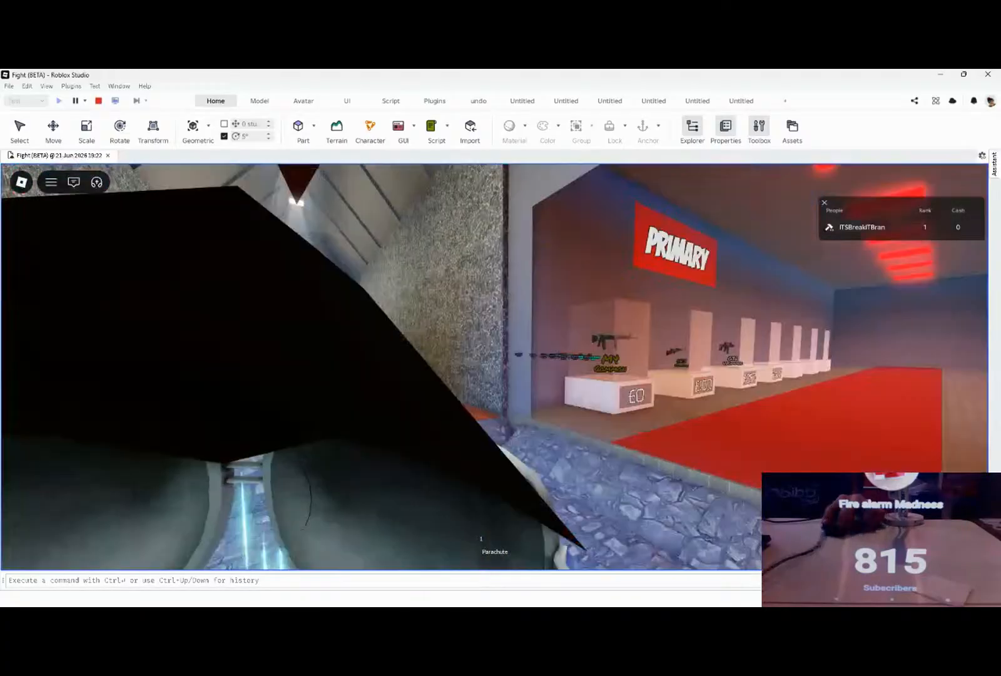
pyautogui.press('s')
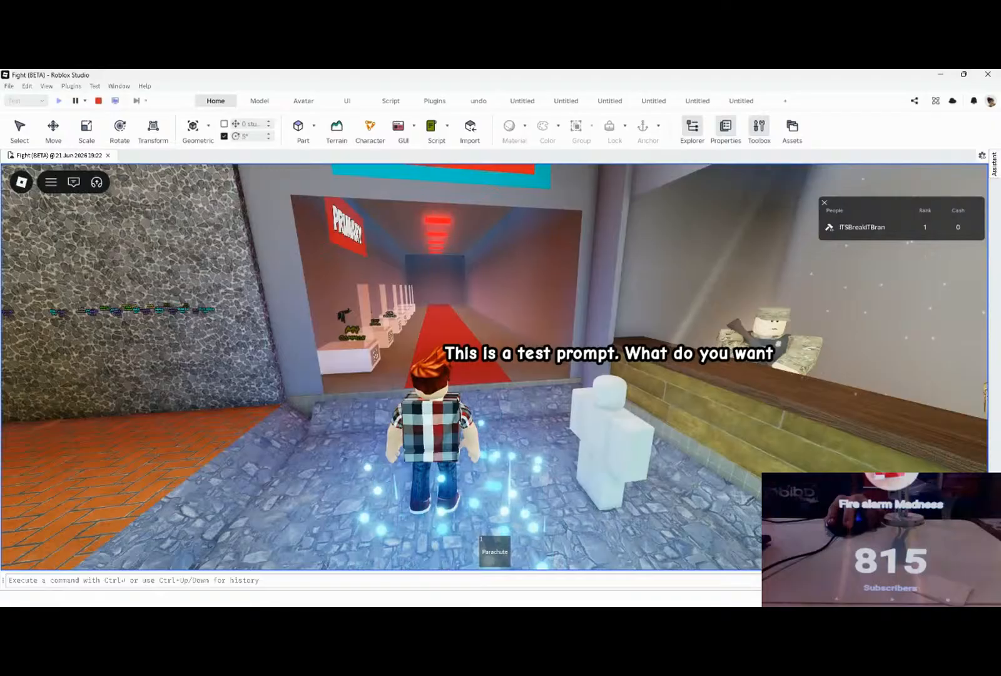
pyautogui.press('Escape')
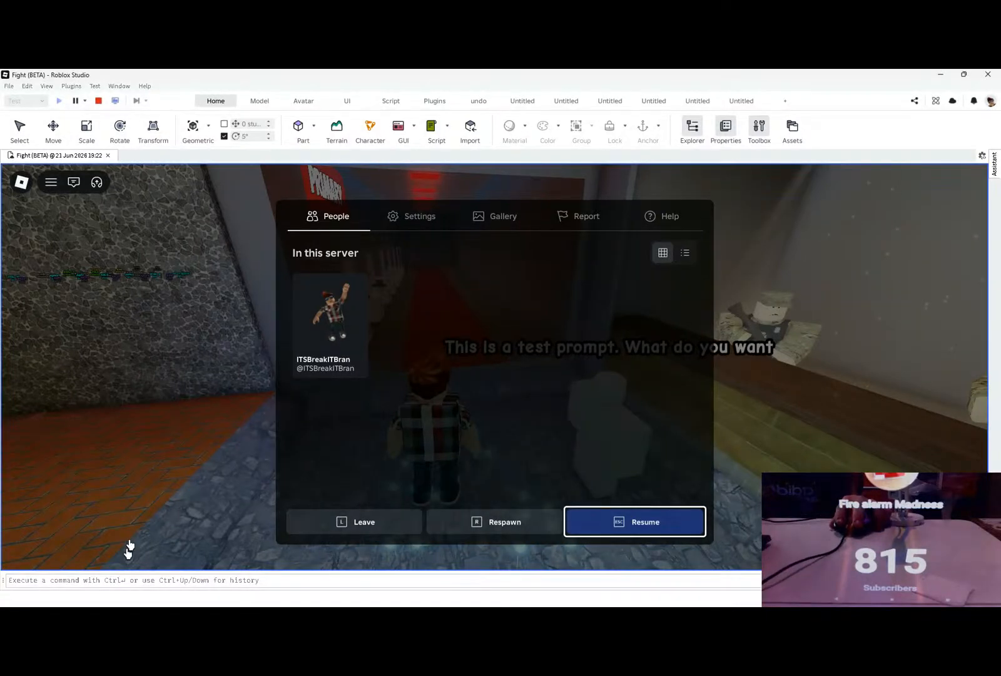
pyautogui.press('Escape')
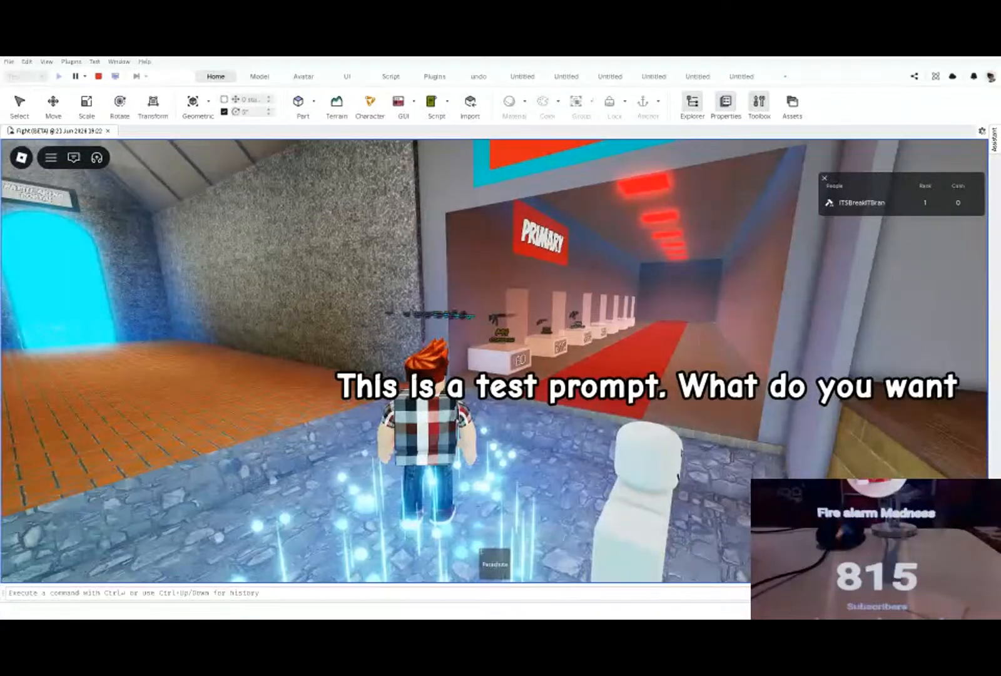
# Step: Walk the character between the portal hall and the Guns entrance to check the area around the dummy
pyautogui.press('w')
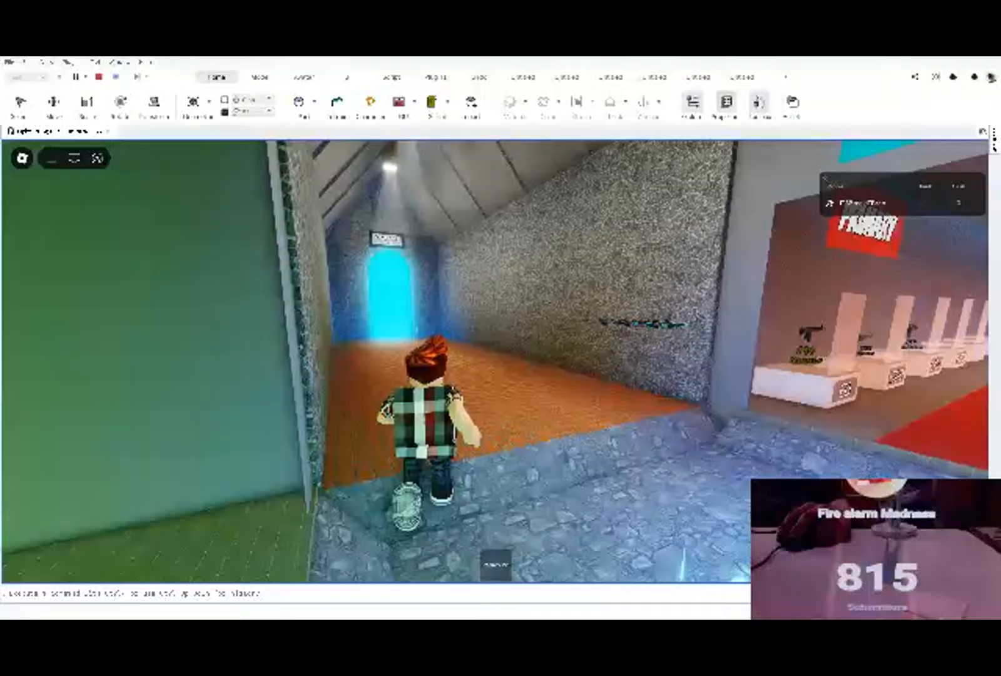
pyautogui.press('s')
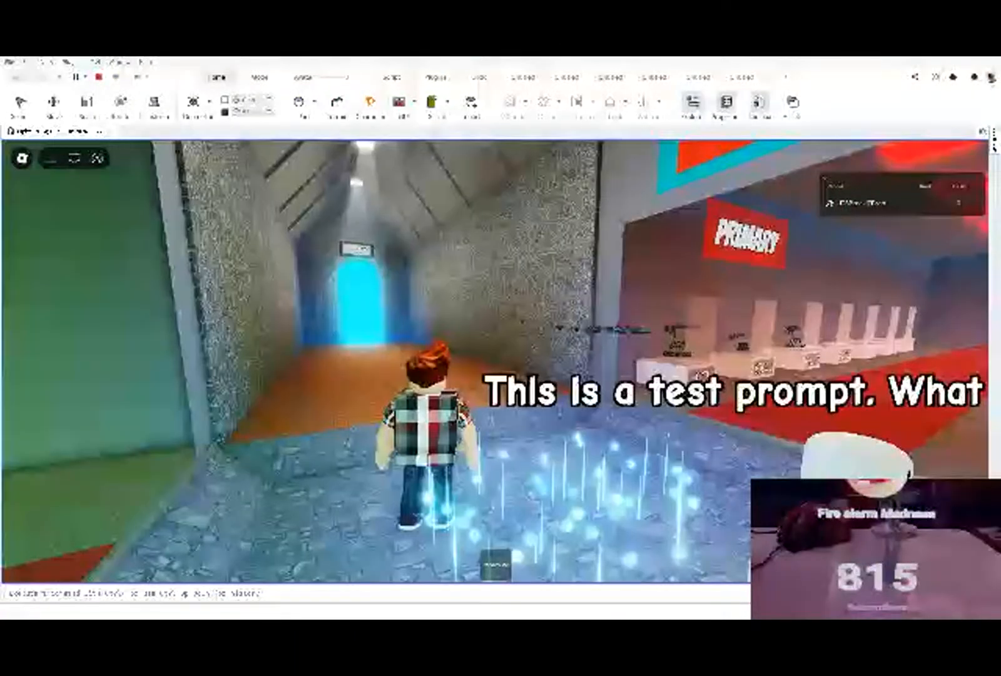
pyautogui.press('Escape')
pyautogui.press('Escape')
pyautogui.press('w')
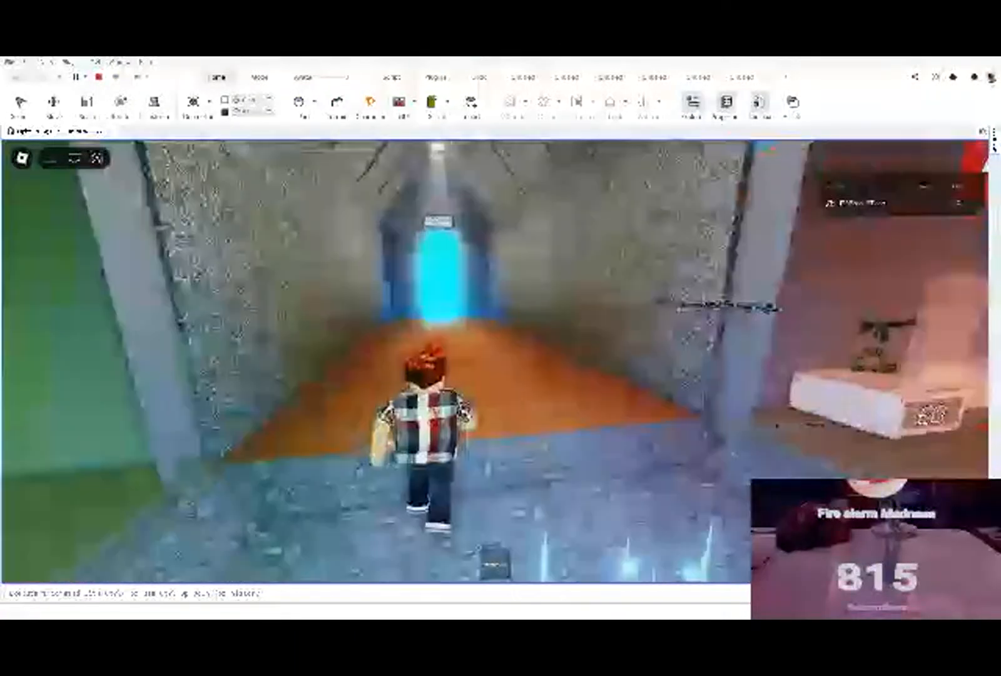
pyautogui.press('s')
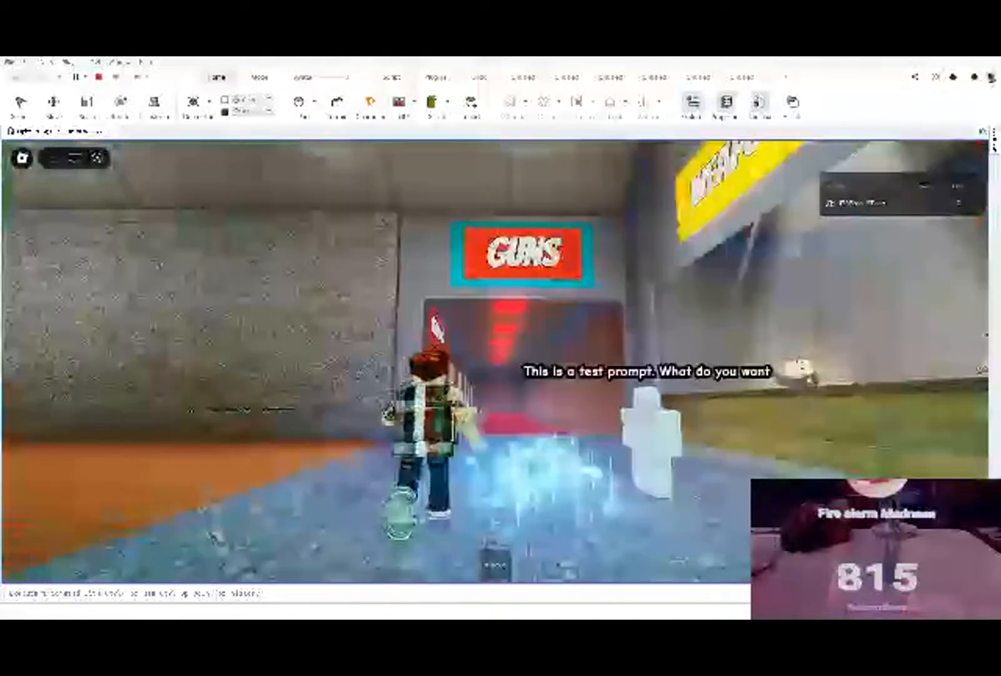
pyautogui.press('w')
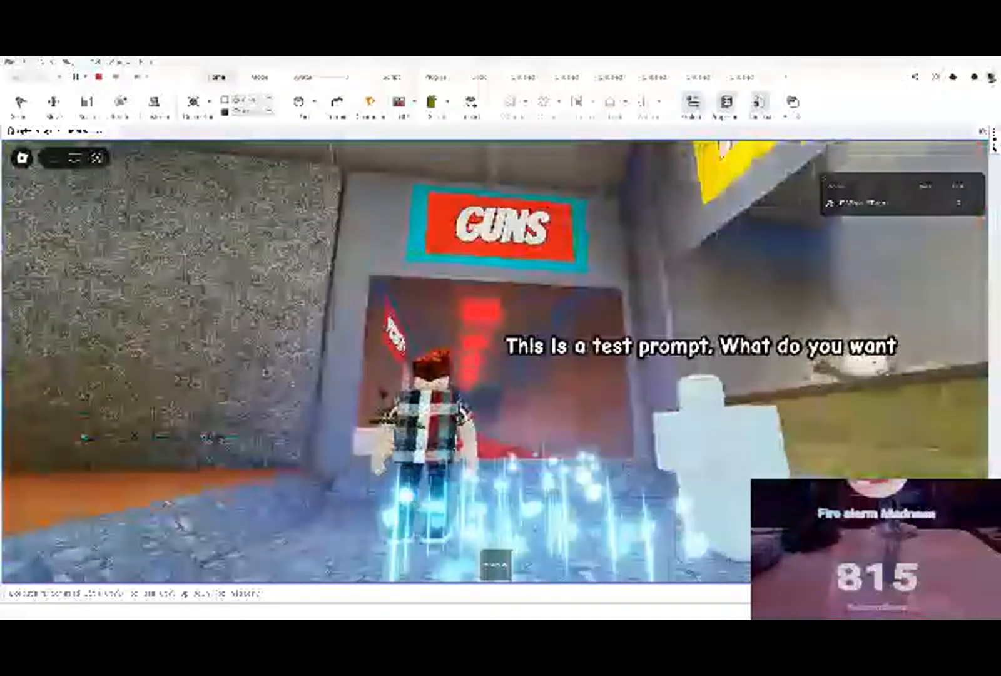
# Step: Walk the character into the Throwables shop to inspect its grenade display, and return to the central floor
pyautogui.press('w')
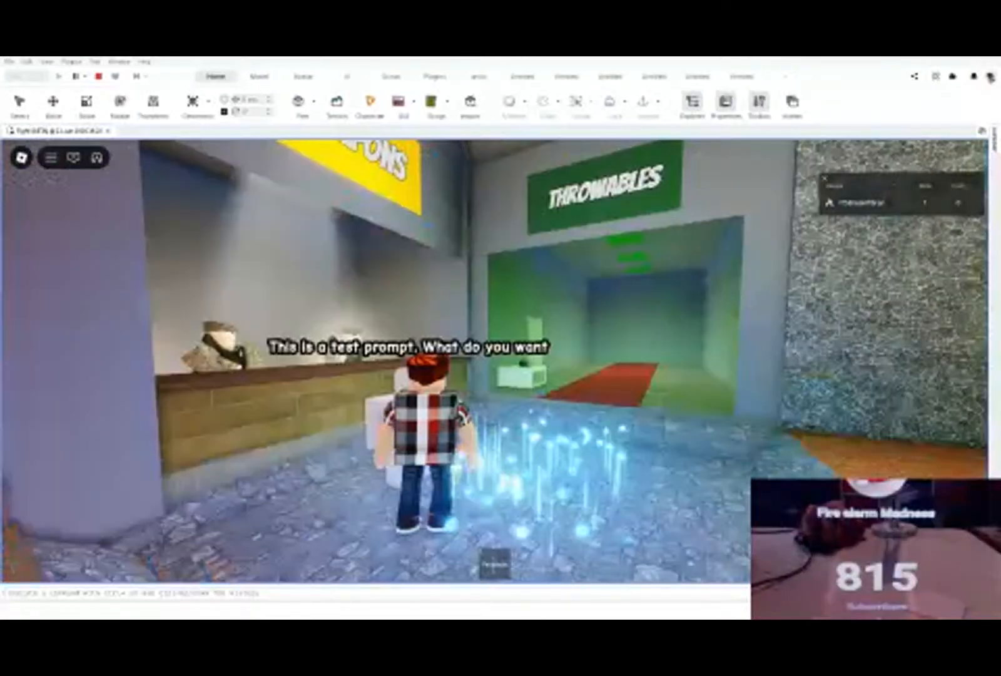
pyautogui.press('w')
pyautogui.press('w')
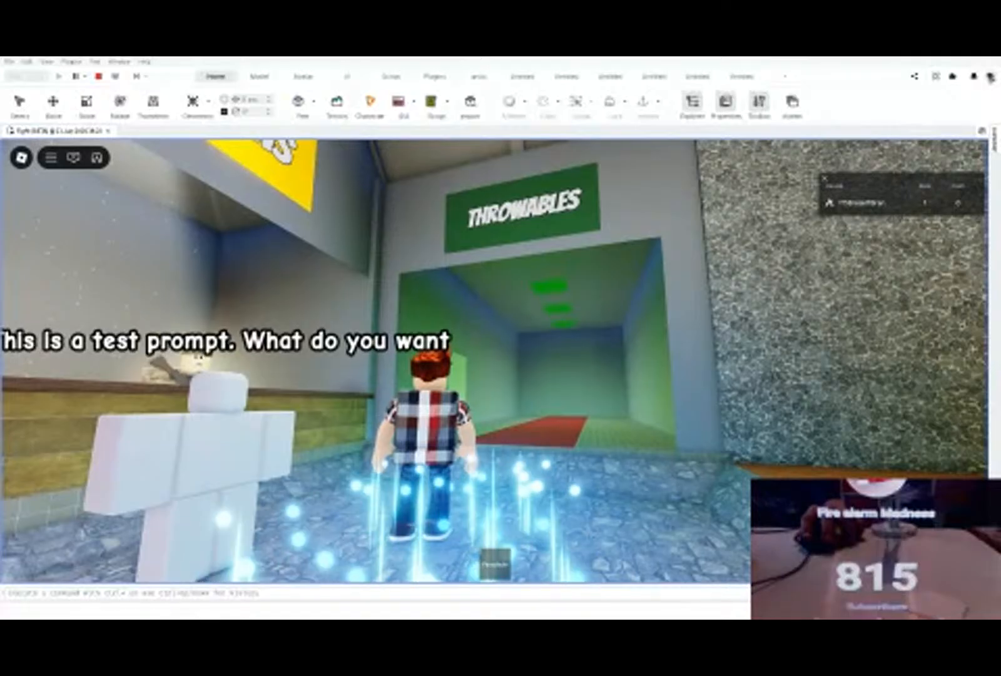
pyautogui.press('w')
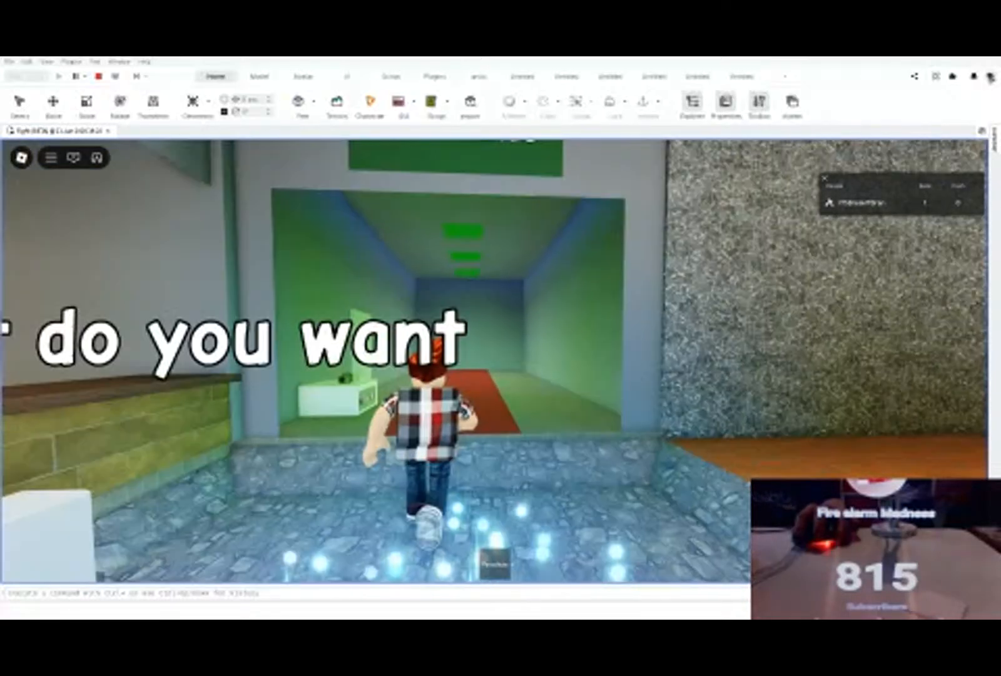
pyautogui.press('w')
pyautogui.press('w')
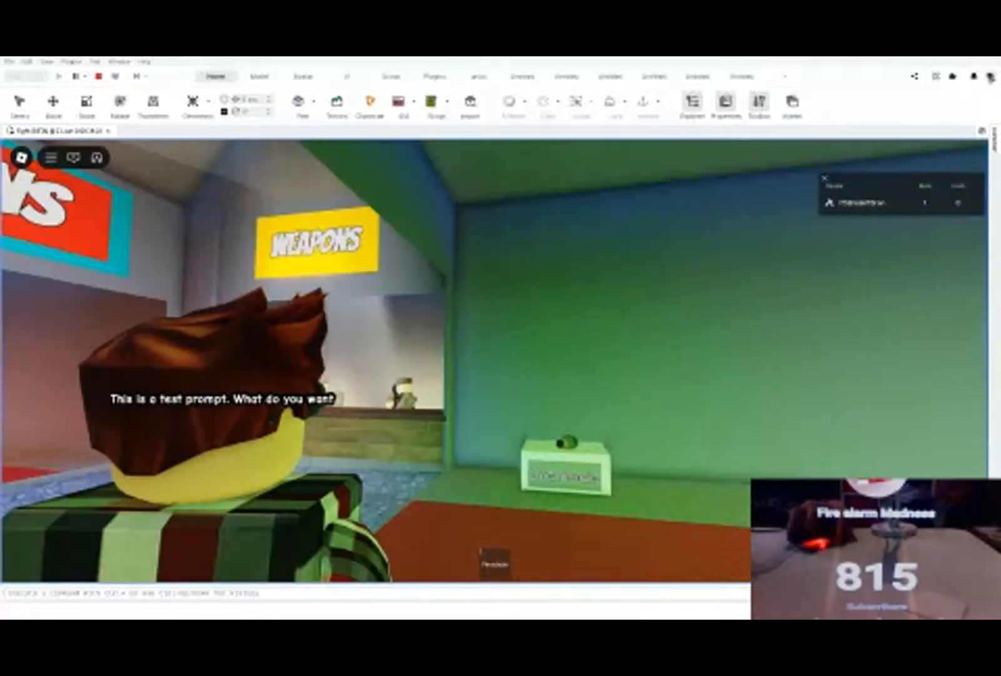
pyautogui.press('w')
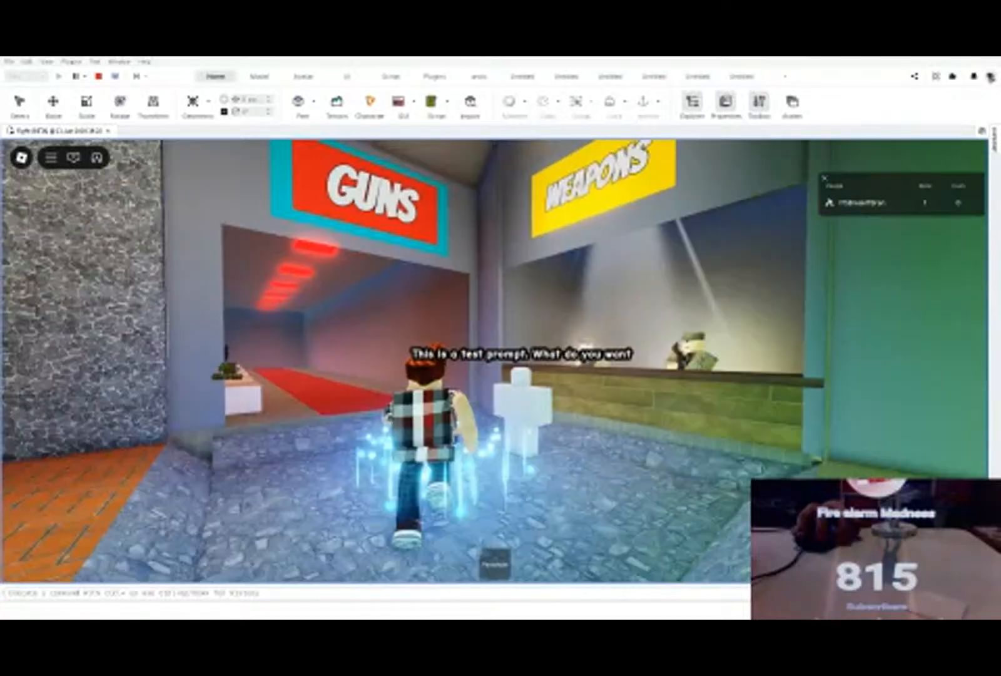
pyautogui.press('w')
# Step: Leave the running experience and confirm leaving to end the play test
pyautogui.press('Escape')
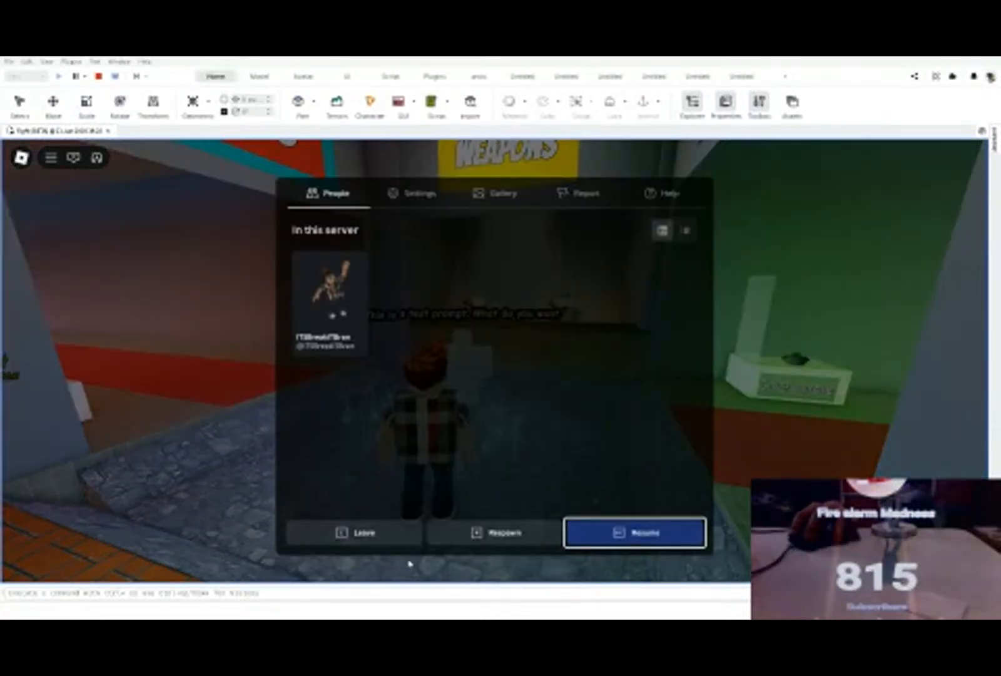
pyautogui.click(391, 537)
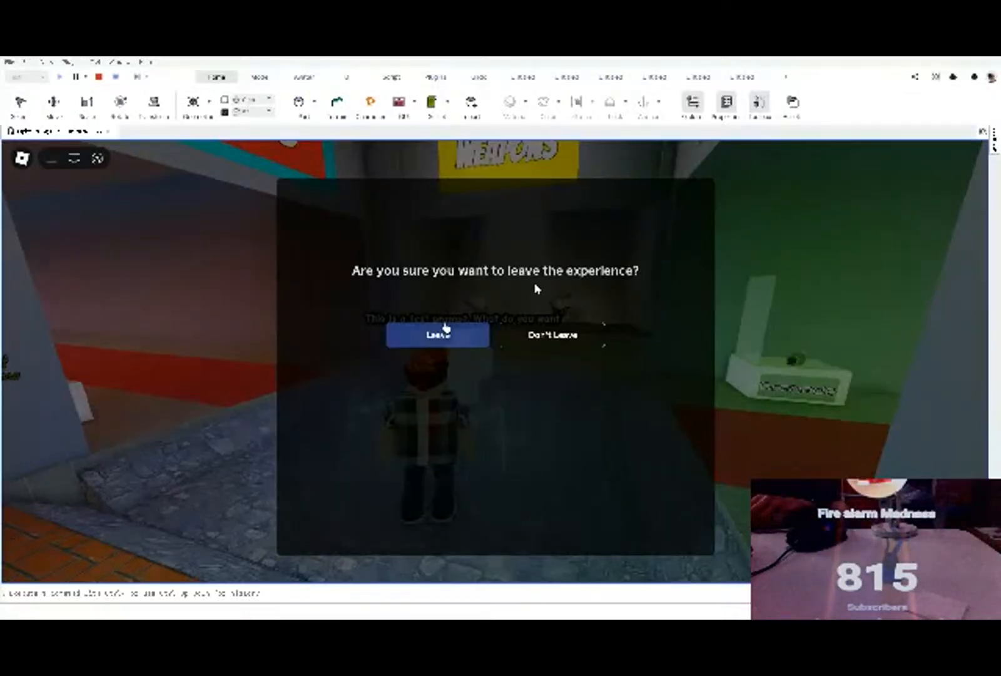
pyautogui.click(445, 326)
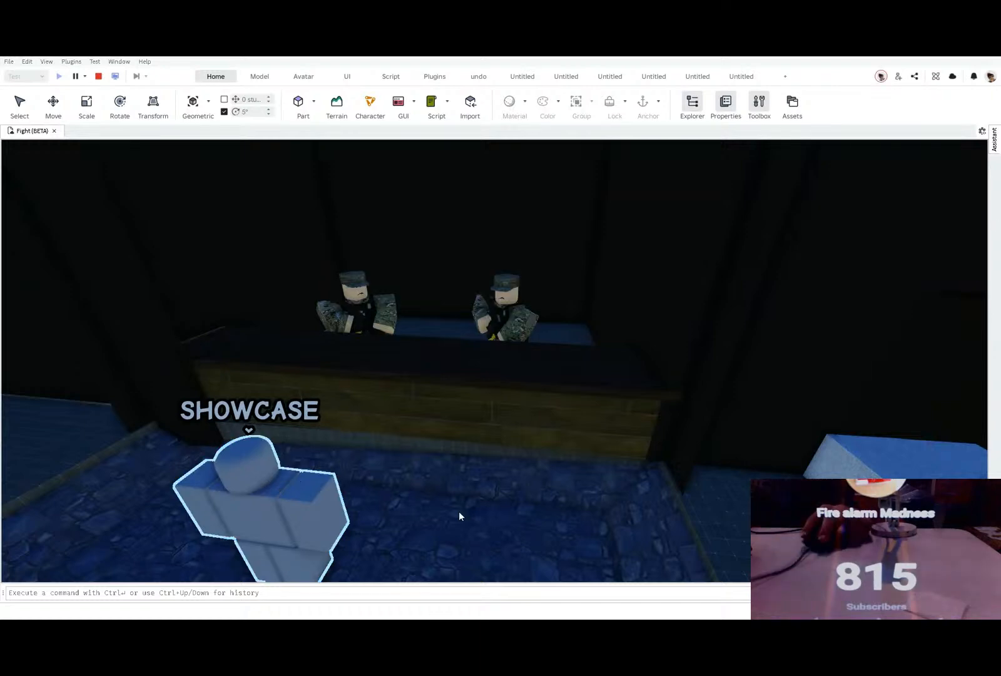
# Step: Survey the map from above in the editor and return to the shop area with the white dummy
pyautogui.moveTo(458, 537); pyautogui.dragTo(410, 578, button='right')
pyautogui.scroll(-12, 457, 538)
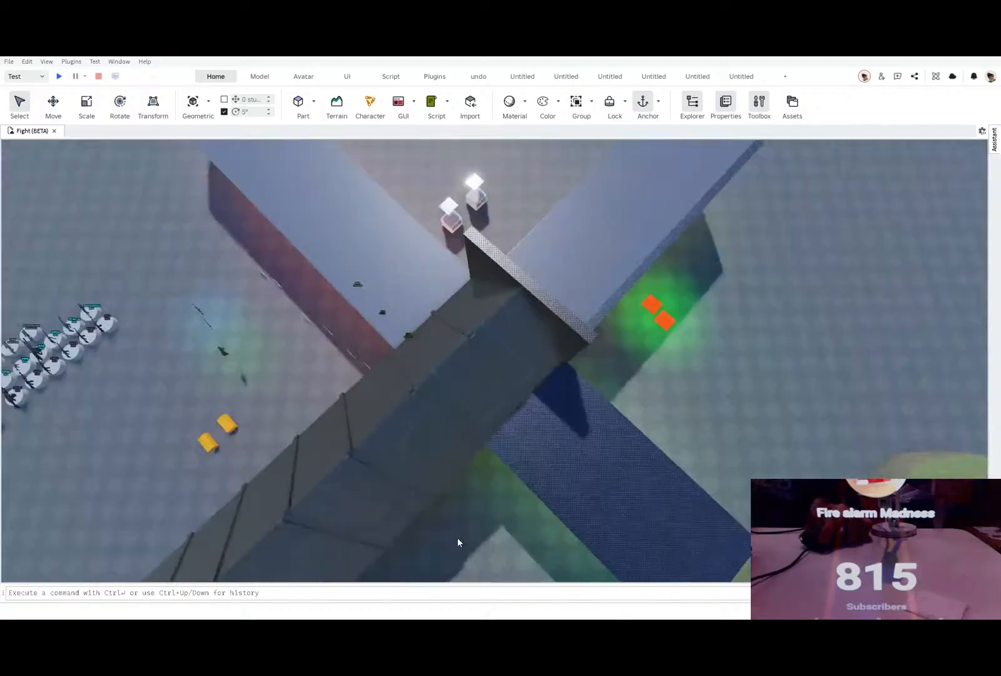
pyautogui.moveTo(458, 538); pyautogui.dragTo(497, 498, button='right')
pyautogui.scroll(-4, 581, 359)
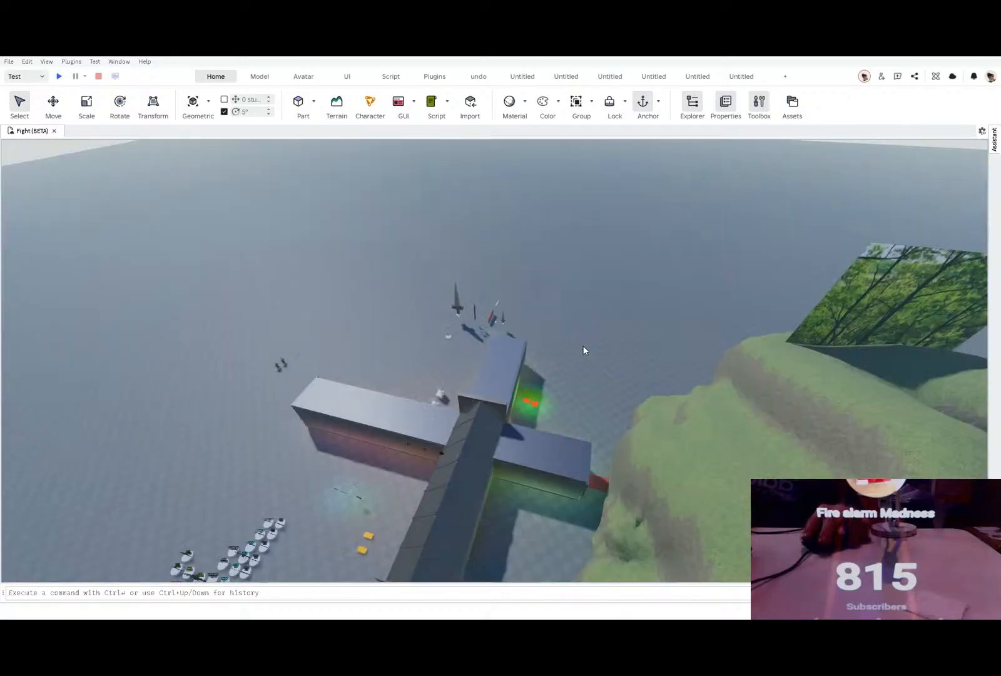
pyautogui.moveTo(583, 345); pyautogui.dragTo(420, 356, button='right')
pyautogui.scroll(3, 418, 419)
pyautogui.scroll(5, 421, 412)
pyautogui.moveTo(421, 418); pyautogui.dragTo(418, 419, button='right')
pyautogui.scroll(6, 417, 428)
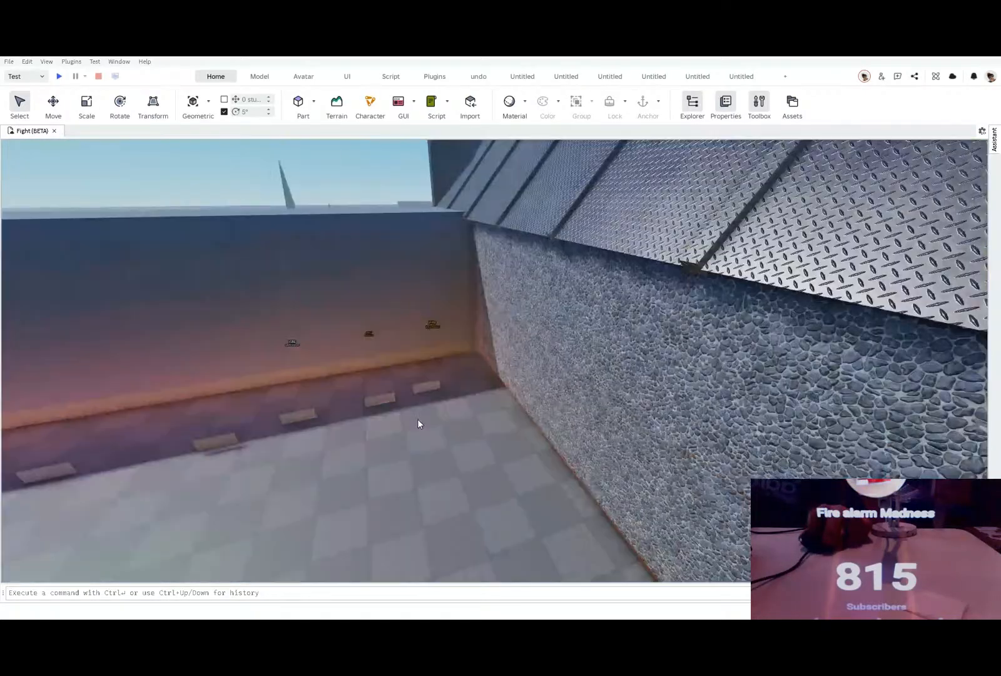
pyautogui.scroll(2, 418, 419)
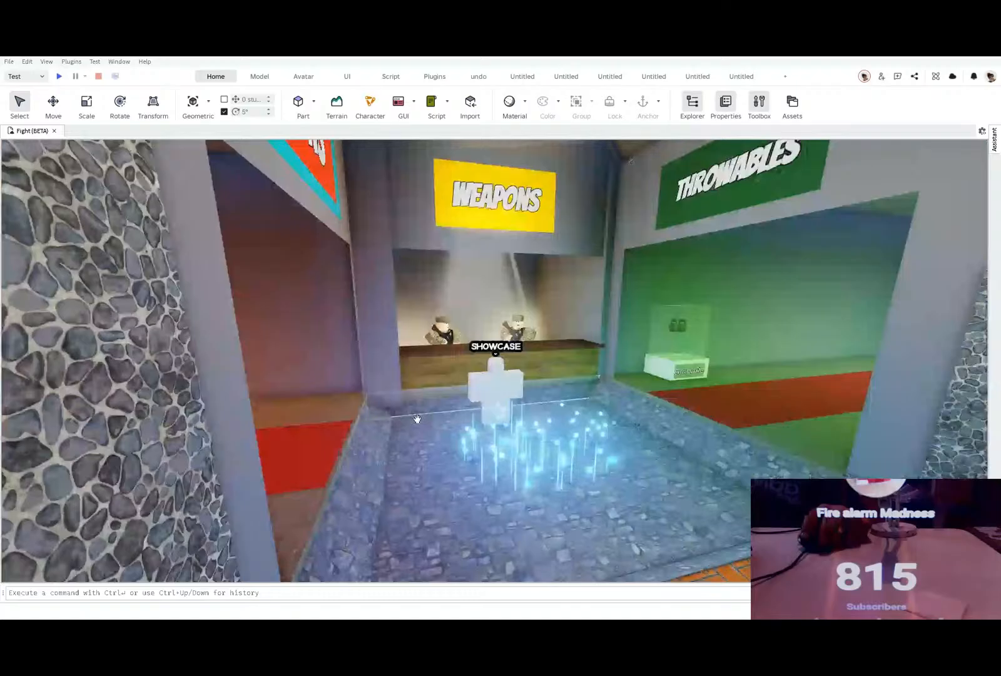
# Step: Examine the Weapons counter with its two soldiers and the white dummy labelled SHOWCASE in the editor
pyautogui.scroll(5, 417, 419)
pyautogui.scroll(-8, 426, 532)
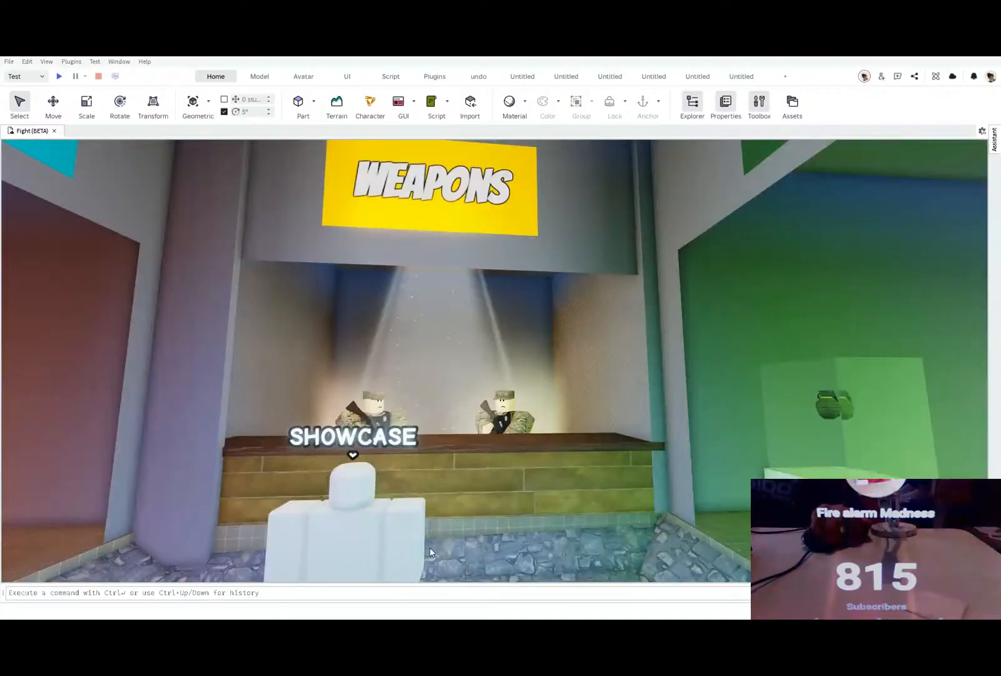
pyautogui.moveTo(430, 548); pyautogui.dragTo(431, 544, button='right')
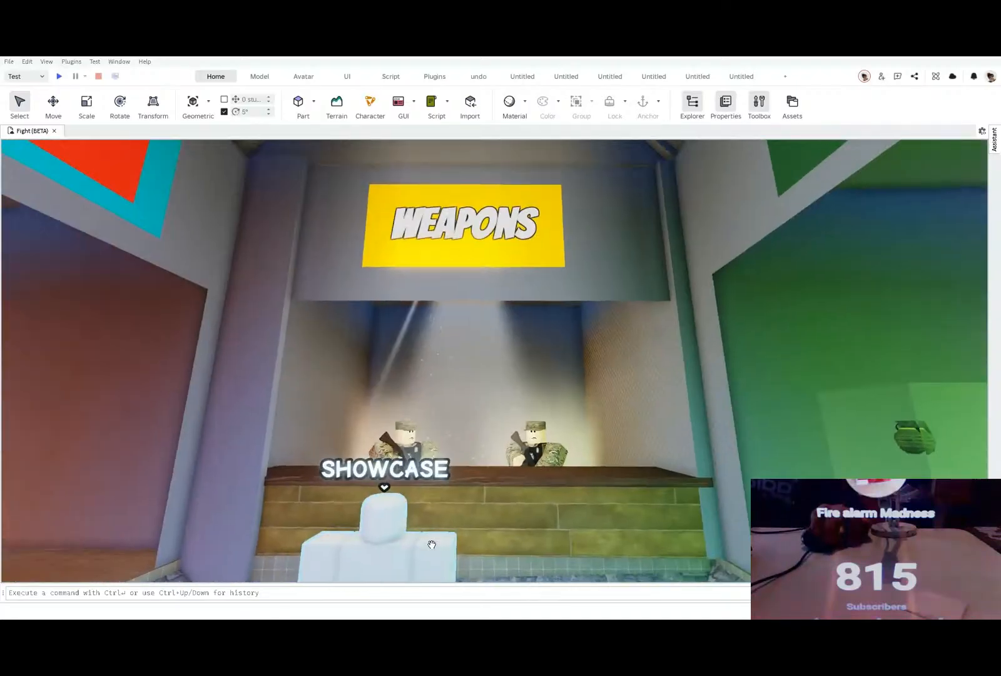
pyautogui.scroll(6, 431, 544)
pyautogui.scroll(2, 431, 544)
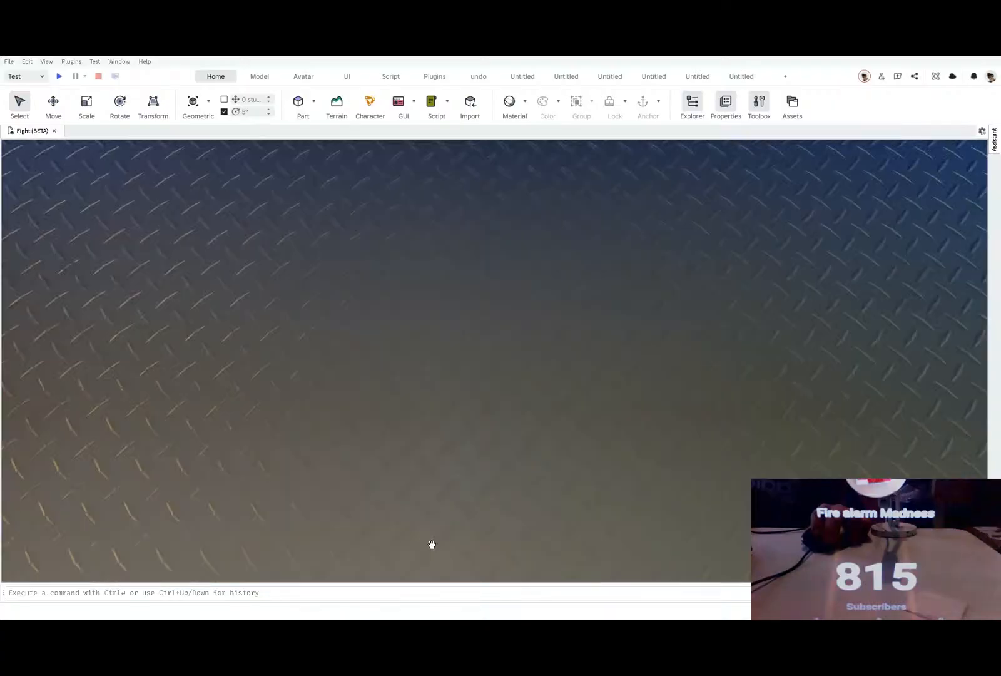
pyautogui.scroll(-9, 431, 543)
pyautogui.scroll(-3, 480, 462)
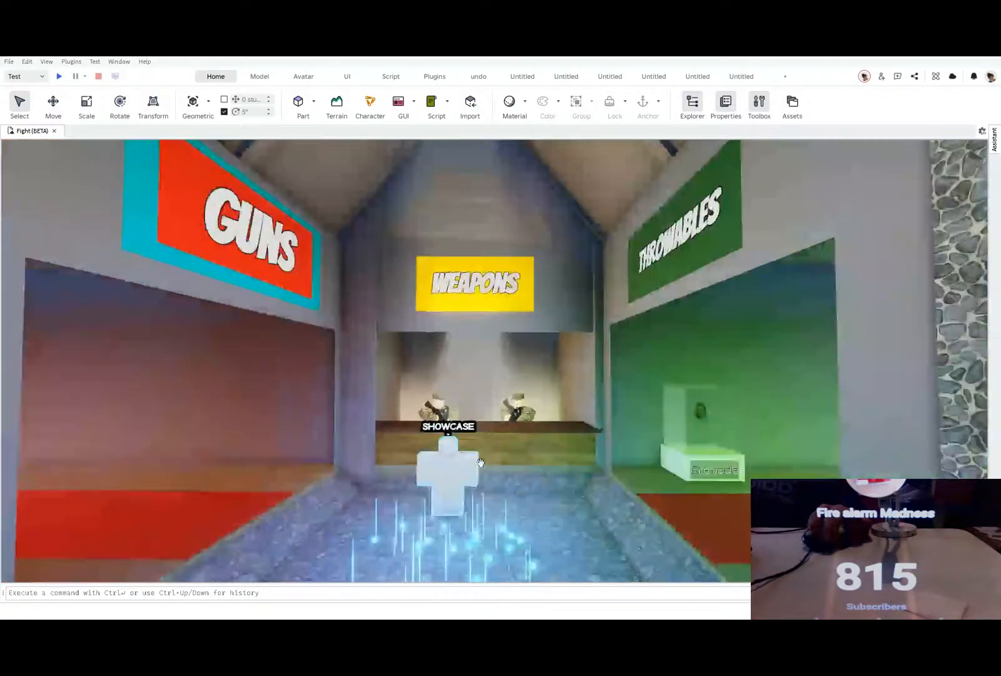
pyautogui.scroll(3, 480, 461)
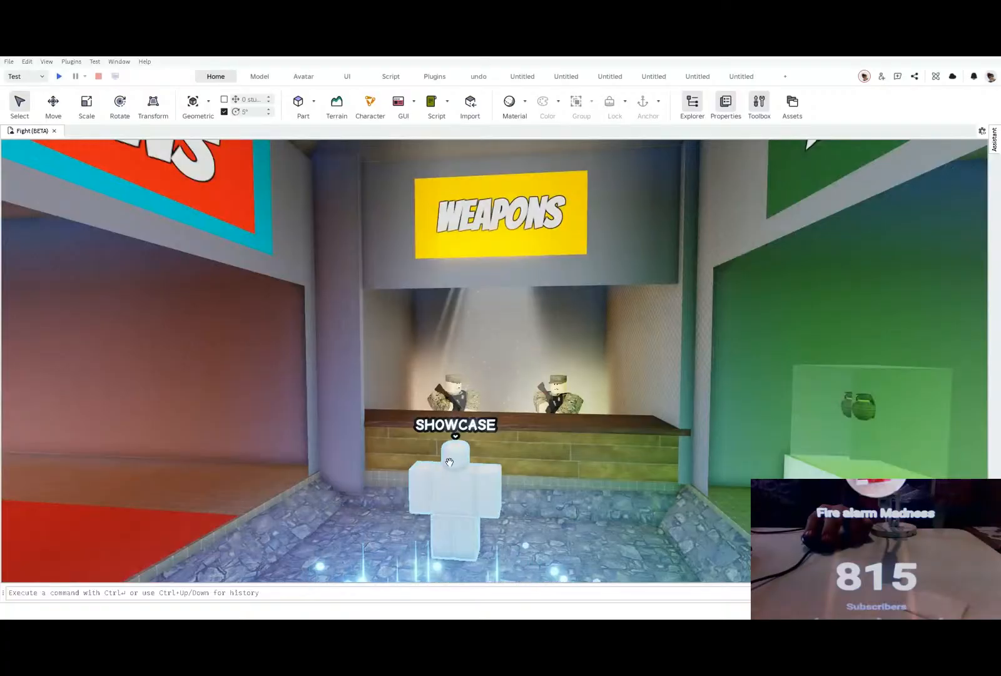
pyautogui.scroll(-3, 449, 462)
pyautogui.scroll(4, 449, 462)
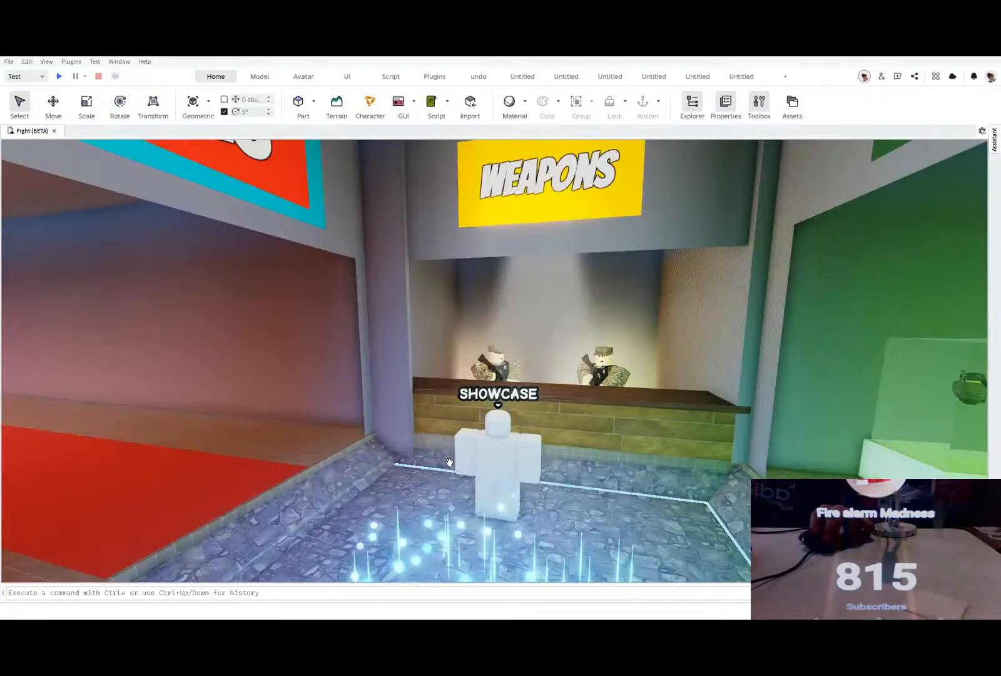
# Step: Change the text of the GUNS sign above the red-carpeted shop to SHOOTING RANGE
pyautogui.moveTo(449, 462); pyautogui.dragTo(441, 470, button='right')
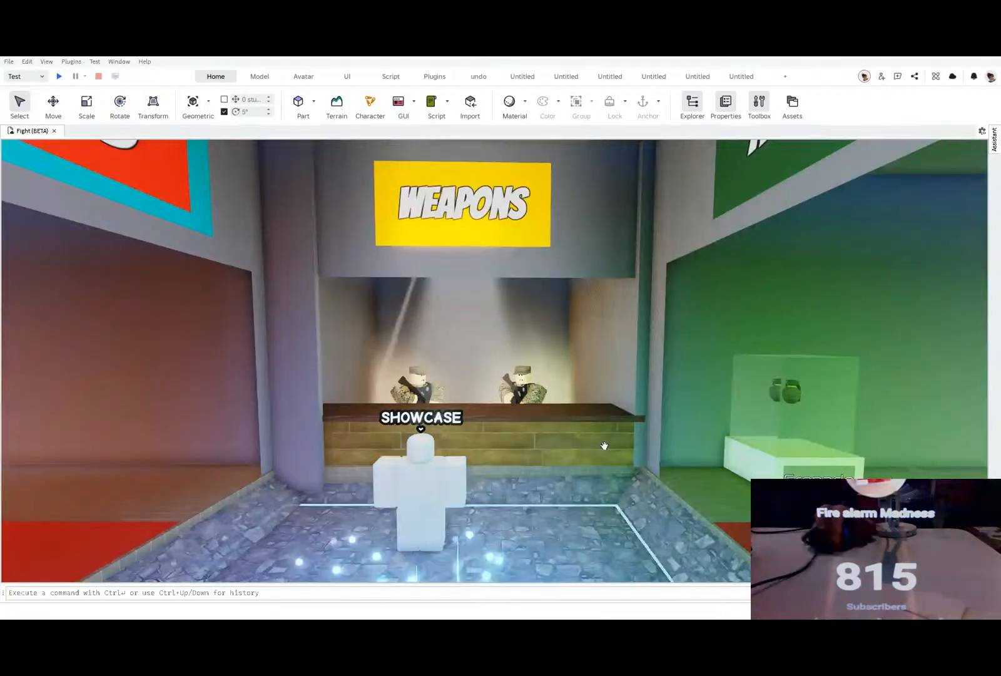
pyautogui.moveTo(603, 445); pyautogui.dragTo(450, 357, button='right')
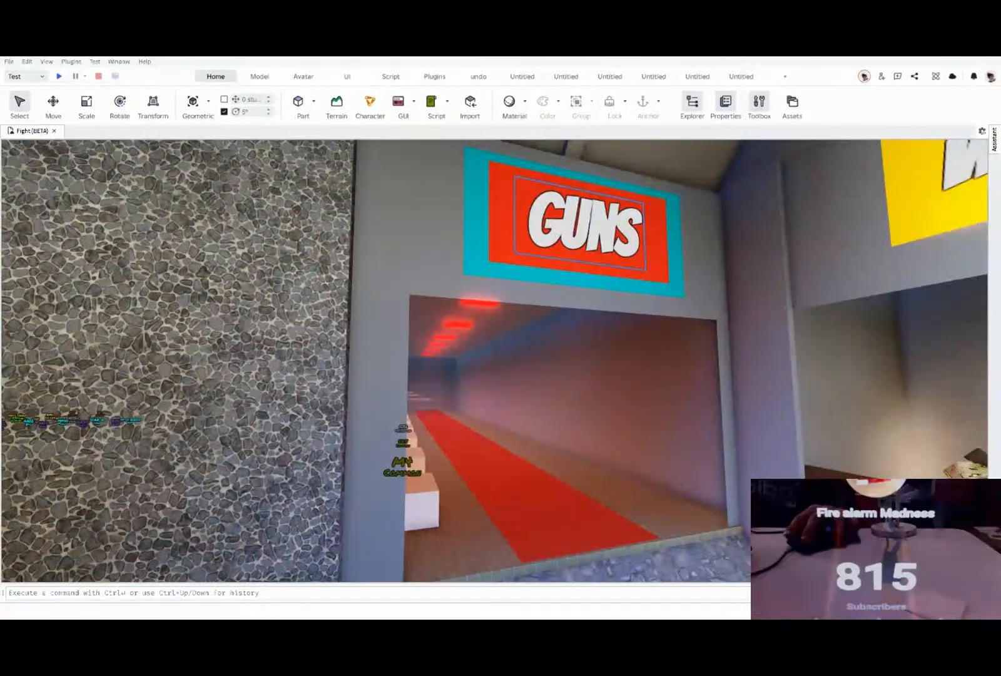
pyautogui.click(580, 224)
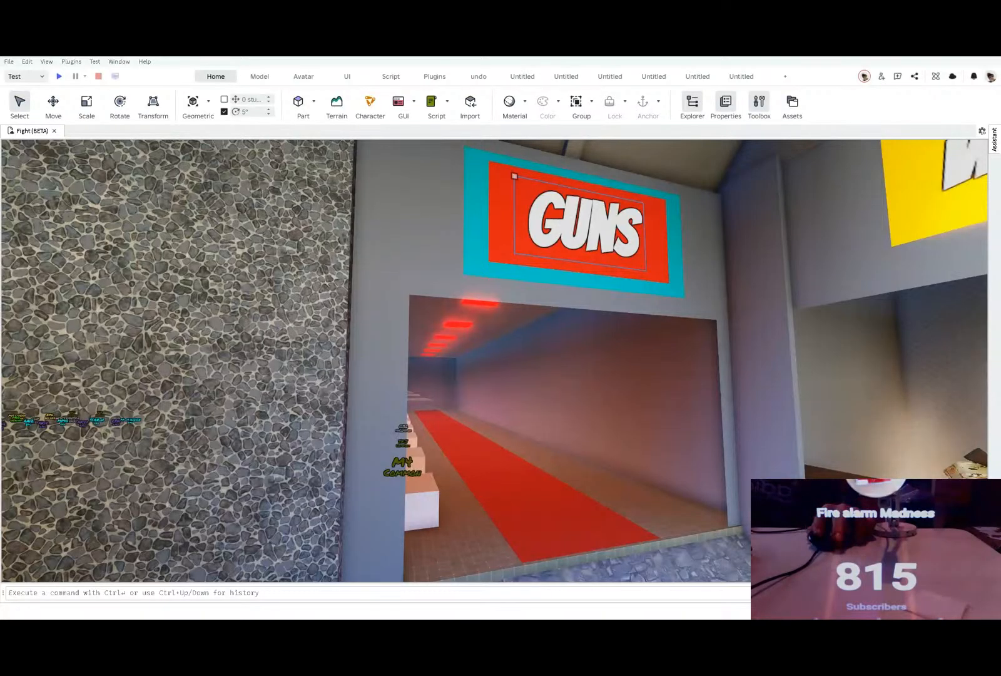
pyautogui.press('Return')
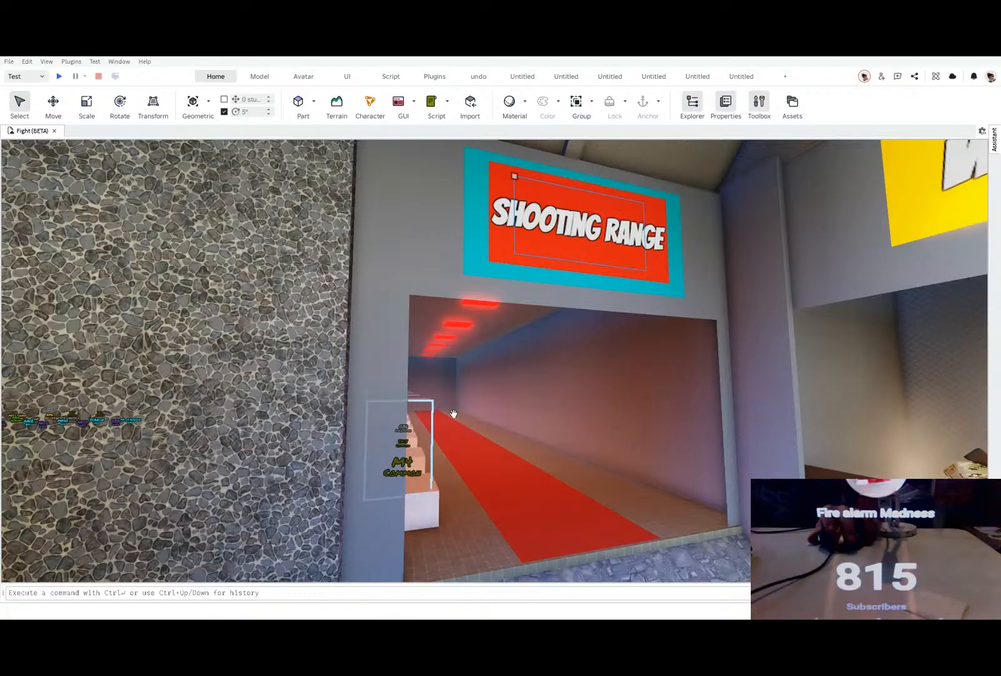
# Step: Select the whole row of gun display cases along the wall inside the shooting range hall
pyautogui.moveTo(454, 413); pyautogui.dragTo(455, 415, button='right')
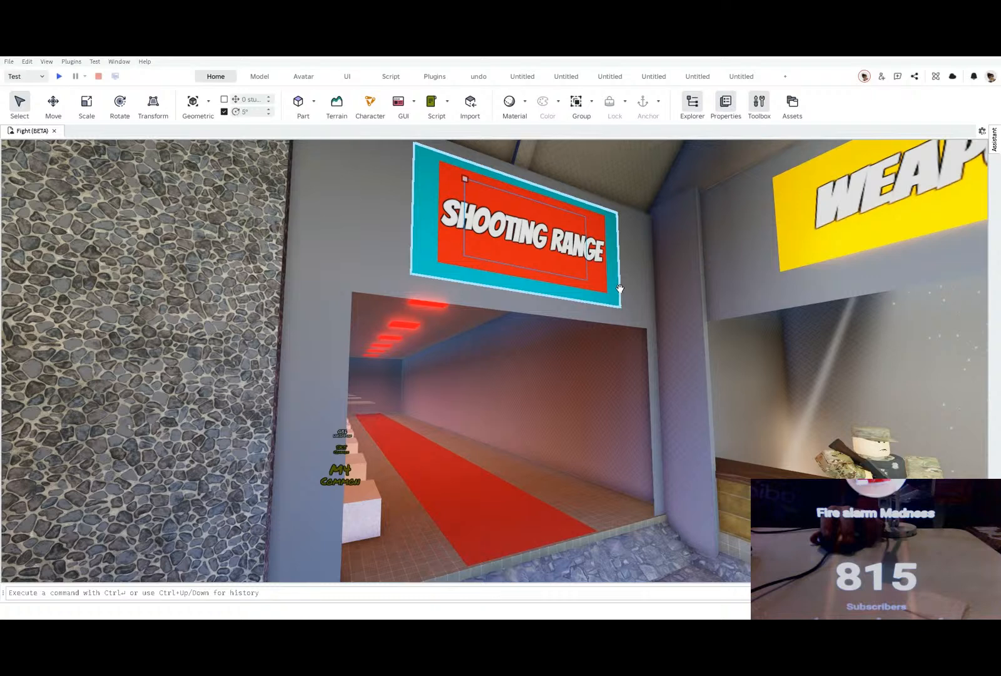
pyautogui.press('d')
pyautogui.moveTo(620, 289); pyautogui.dragTo(421, 486, button='right')
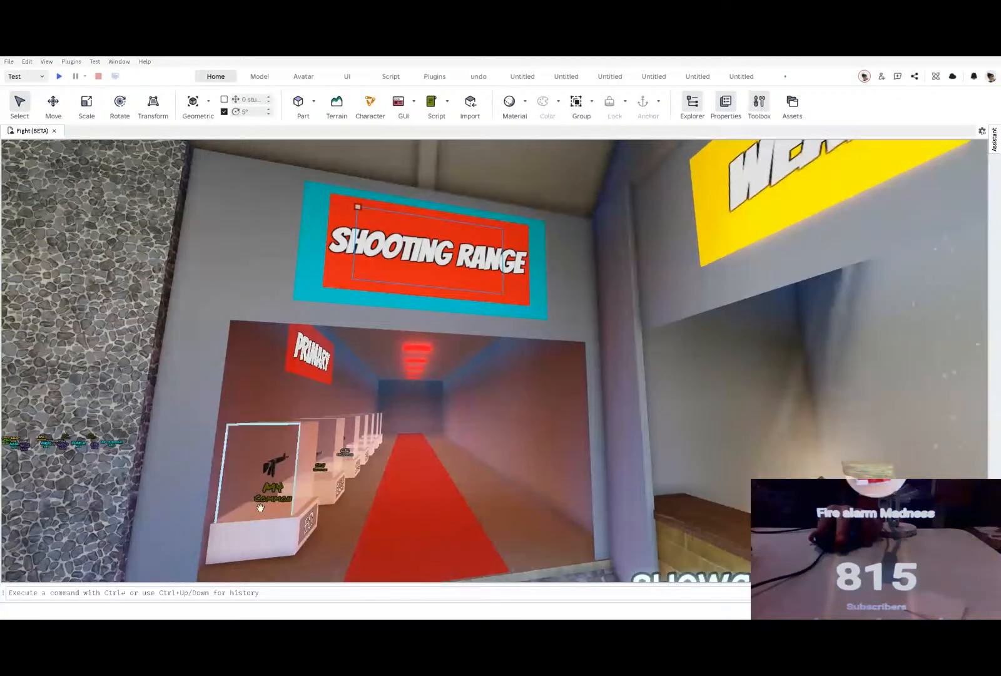
pyautogui.press('w')
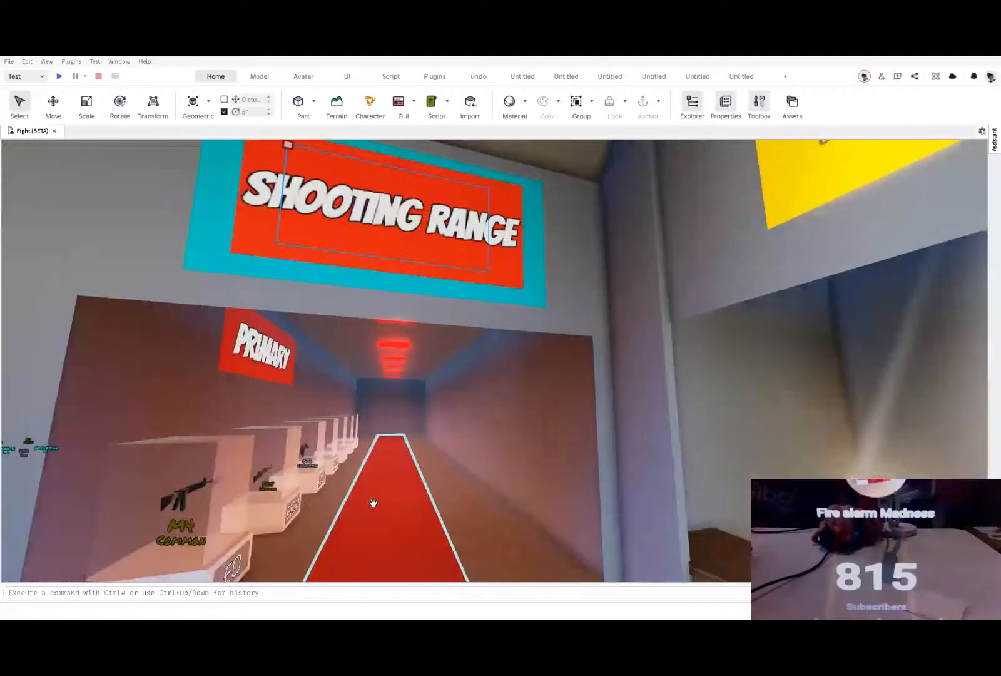
pyautogui.moveTo(373, 503); pyautogui.dragTo(498, 499, button='right')
pyautogui.moveTo(490, 491); pyautogui.dragTo(542, 449)
pyautogui.press('a')
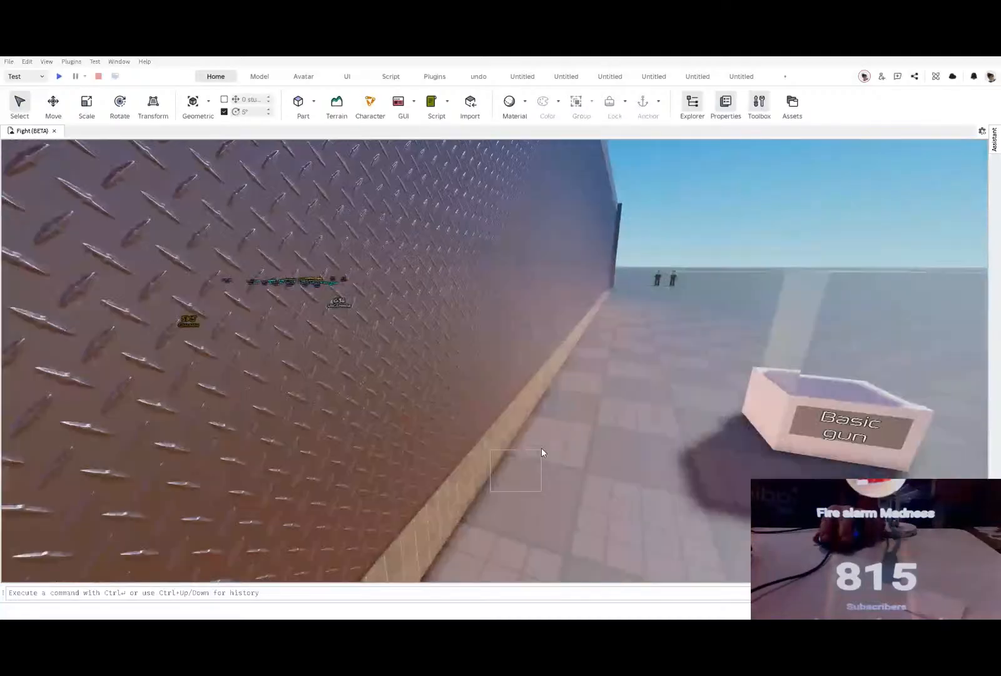
pyautogui.moveTo(543, 447)
pyautogui.mouseDown(button='right')
pyautogui.moveTo(532, 451)
pyautogui.moveTo(543, 448)
pyautogui.moveTo(536, 441)
pyautogui.mouseUp(button='right')
pyautogui.press('s')
pyautogui.press('a')
pyautogui.press('a')
pyautogui.press('d')
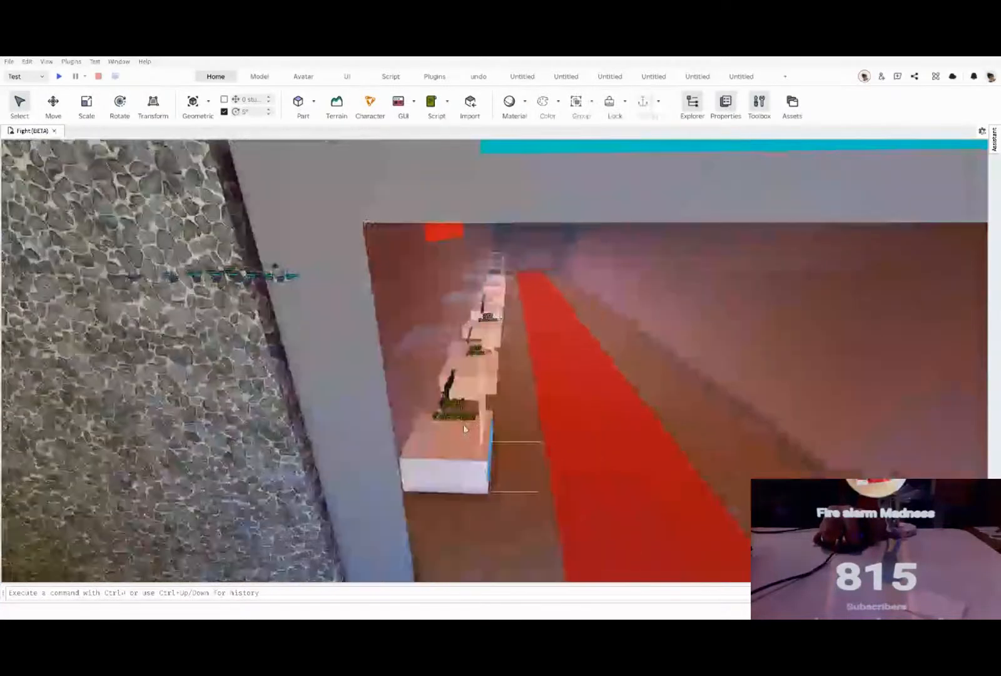
pyautogui.moveTo(536, 440); pyautogui.dragTo(391, 296)
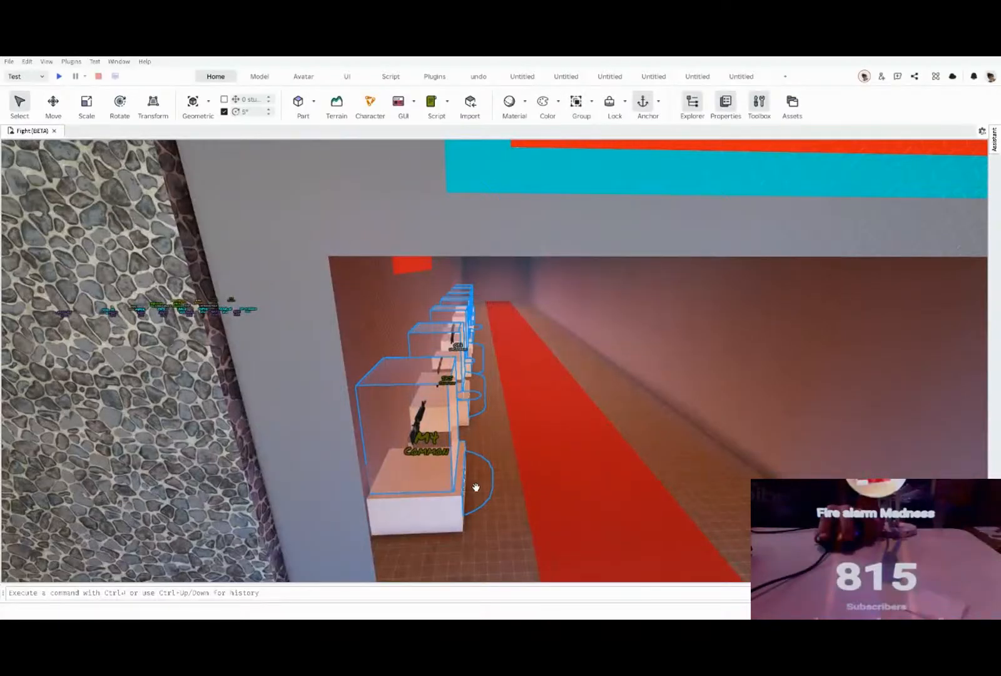
# Step: Move the selected gun display cases out of the hall onto the open ground beyond its wall
pyautogui.press('w')
pyautogui.press('d')
pyautogui.moveTo(488, 446); pyautogui.dragTo(559, 321)
pyautogui.press('a')
pyautogui.moveTo(559, 322); pyautogui.dragTo(525, 331, button='right')
pyautogui.press('d')
pyautogui.moveTo(391, 333); pyautogui.dragTo(754, 356)
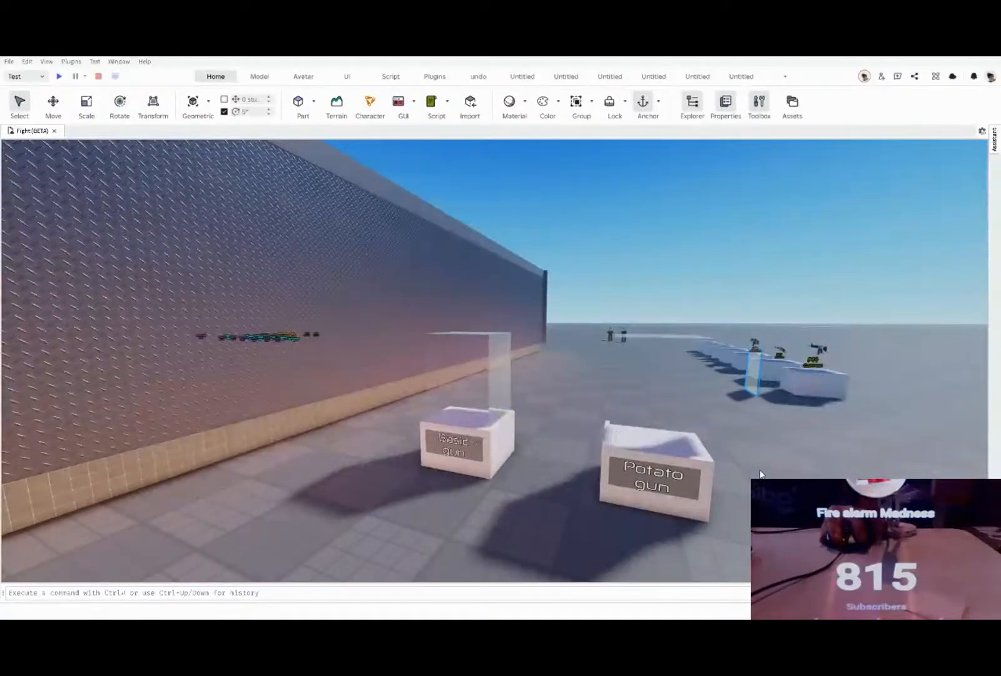
pyautogui.click(743, 473)
# Step: Delete the red PRIMARY sign from the inside wall of the shooting range hall
pyautogui.moveTo(746, 470); pyautogui.dragTo(746, 469, button='right')
pyautogui.press('w')
pyautogui.press('d')
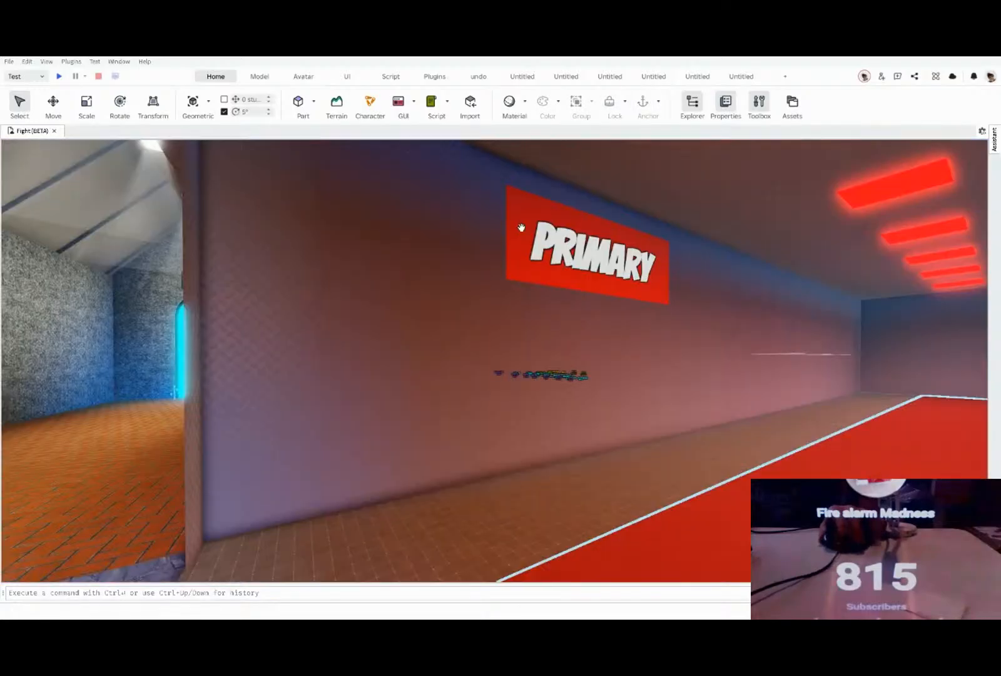
pyautogui.press('w')
pyautogui.click(568, 236)
pyautogui.press('Delete')
pyautogui.click(564, 246)
pyautogui.press('Delete')
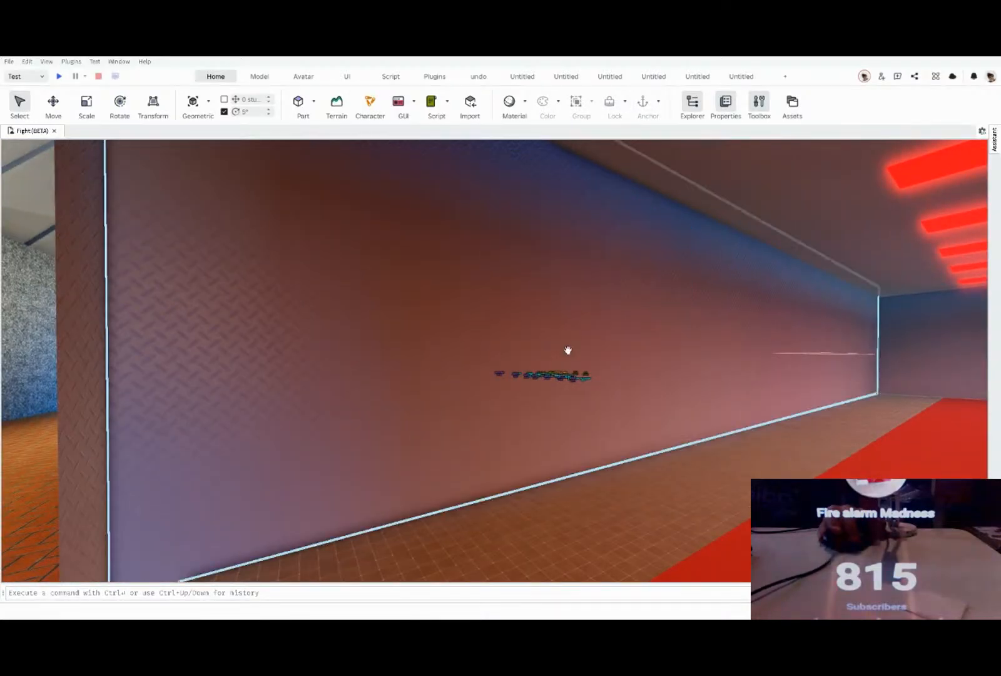
pyautogui.press('w')
pyautogui.moveTo(555, 361); pyautogui.dragTo(555, 361, button='right')
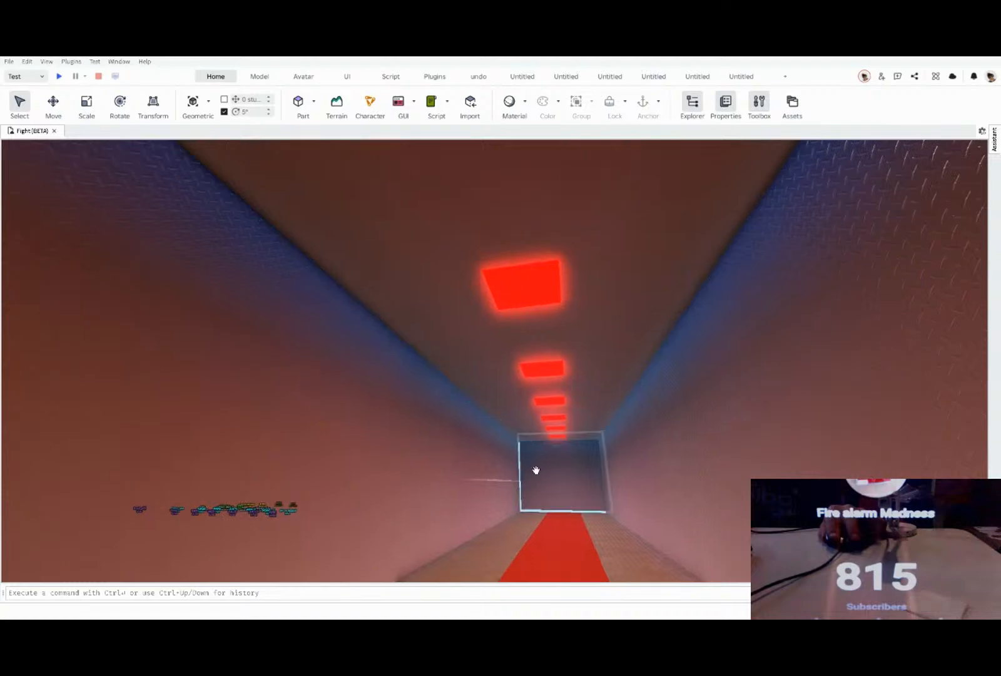
pyautogui.click(554, 427)
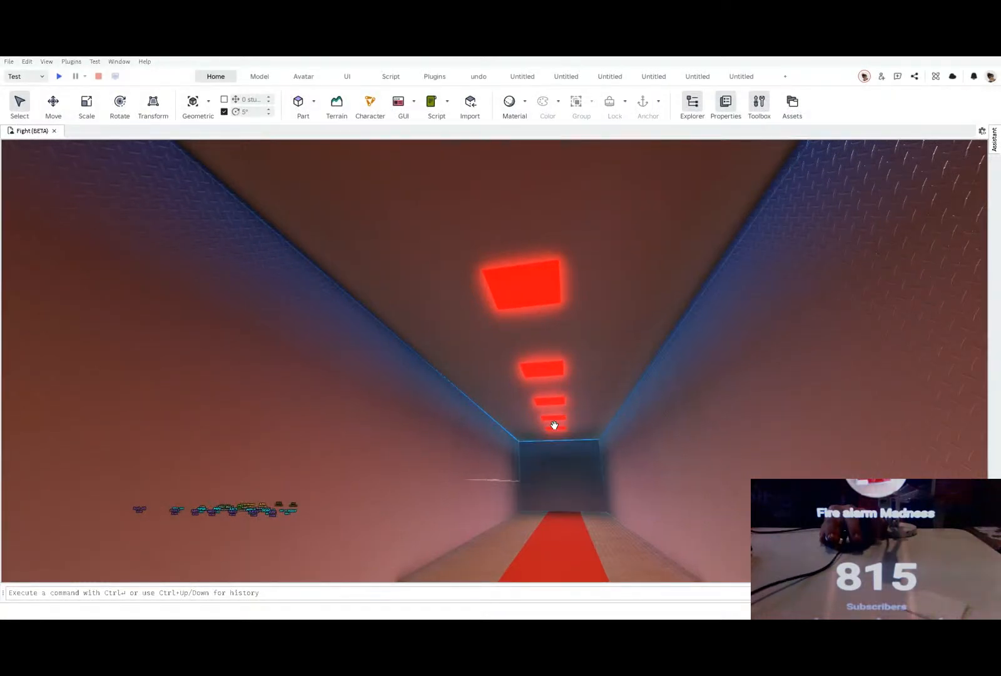
pyautogui.press('Delete')
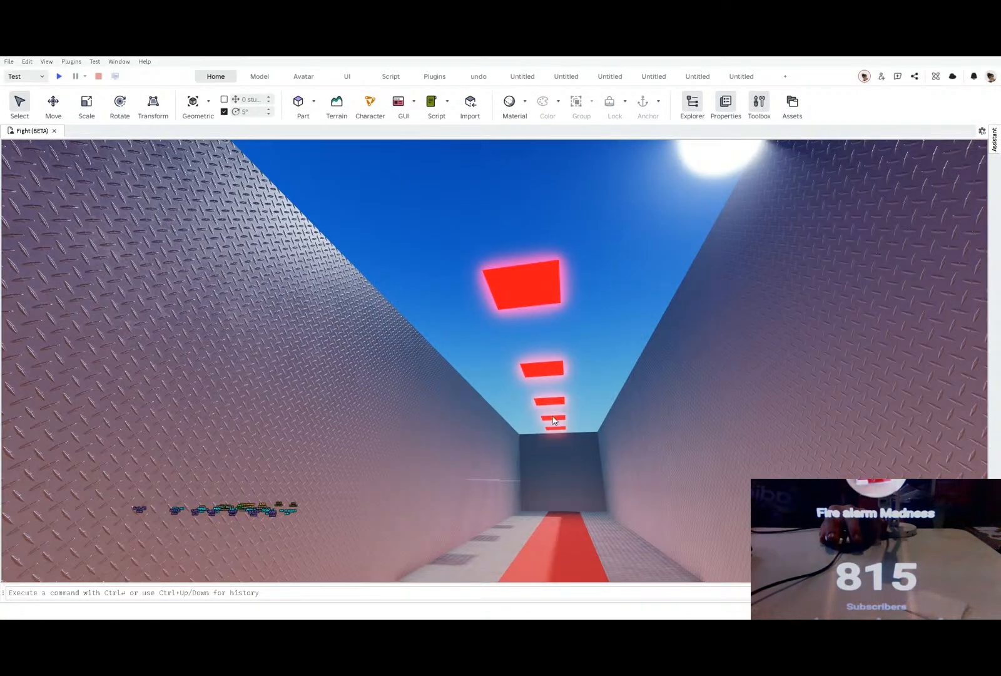
pyautogui.hotkey('ctrl', 'z')
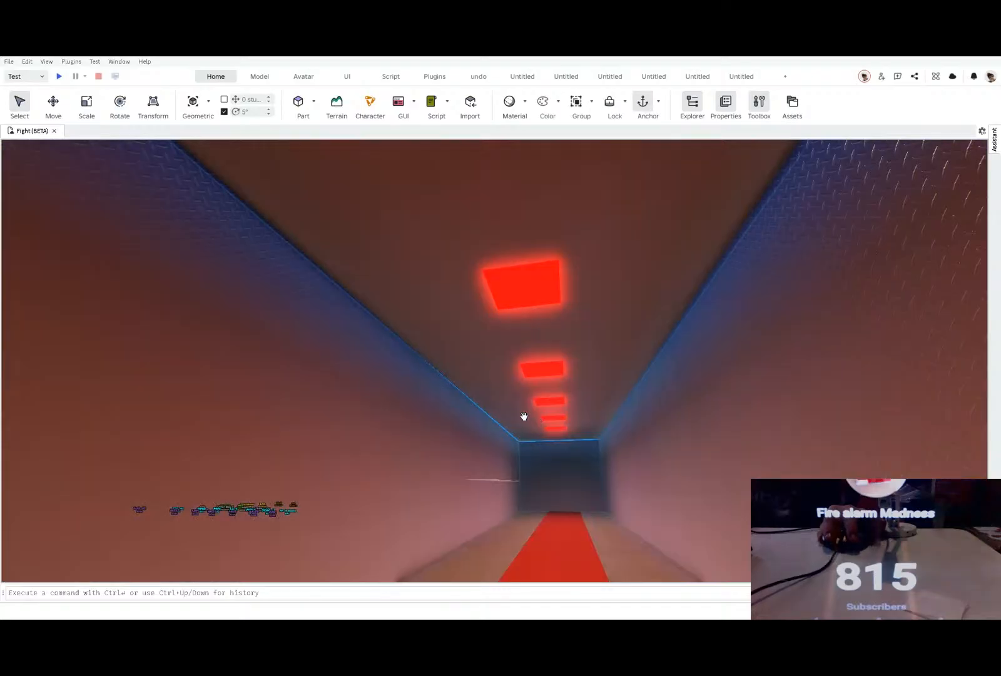
# Step: Delete the five red light panels from the shooting range ceiling one by one
pyautogui.click(509, 306)
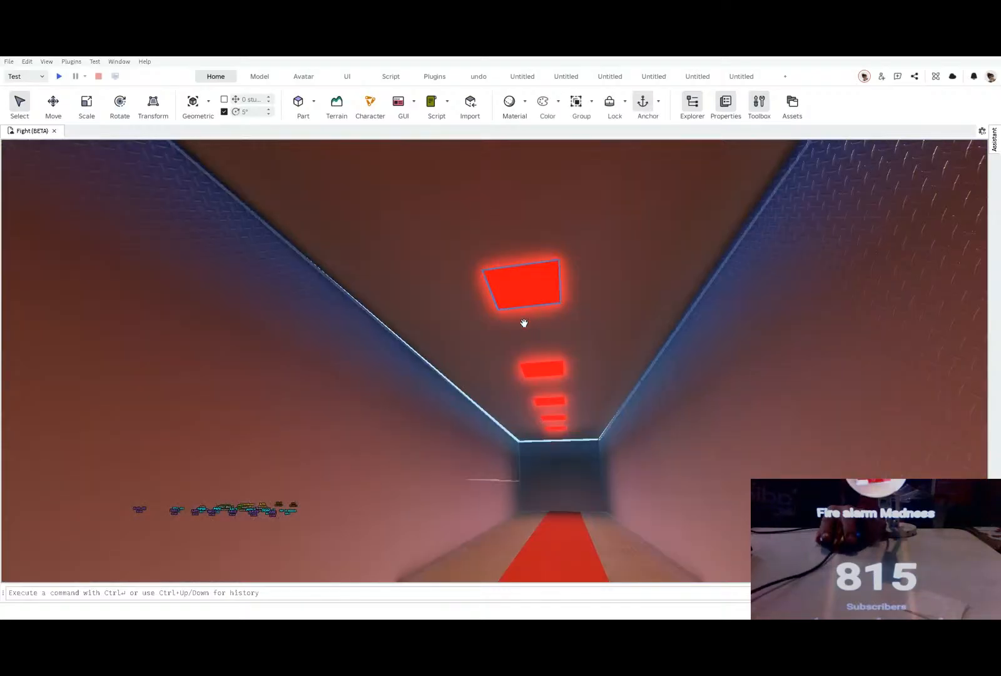
pyautogui.press('Delete')
pyautogui.click(533, 368)
pyautogui.press('Delete')
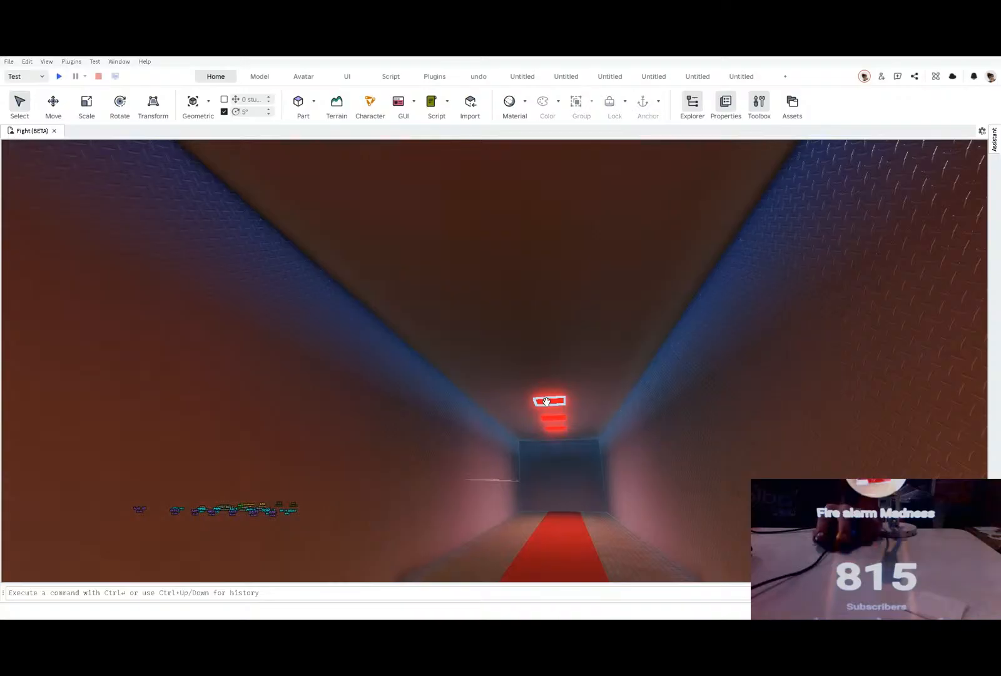
pyautogui.click(548, 401)
pyautogui.press('Delete')
pyautogui.click(552, 417)
pyautogui.press('Delete')
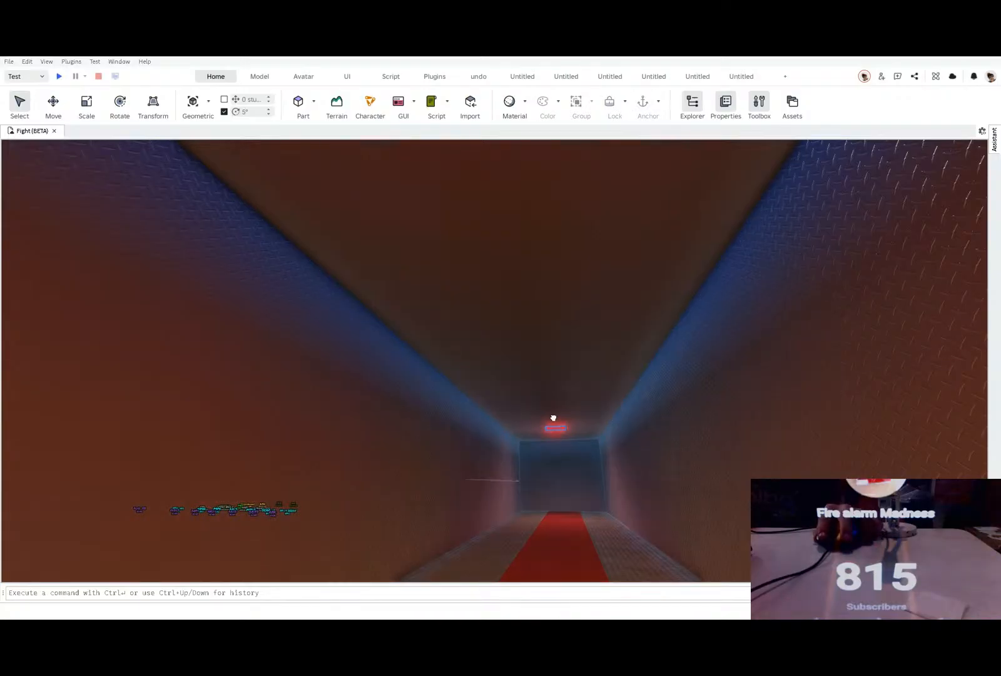
pyautogui.click(555, 426)
pyautogui.press('Delete')
pyautogui.click(542, 331)
pyautogui.moveTo(542, 332); pyautogui.dragTo(541, 317, button='right')
pyautogui.press('Delete')
pyautogui.hotkey('ctrl', 'z')
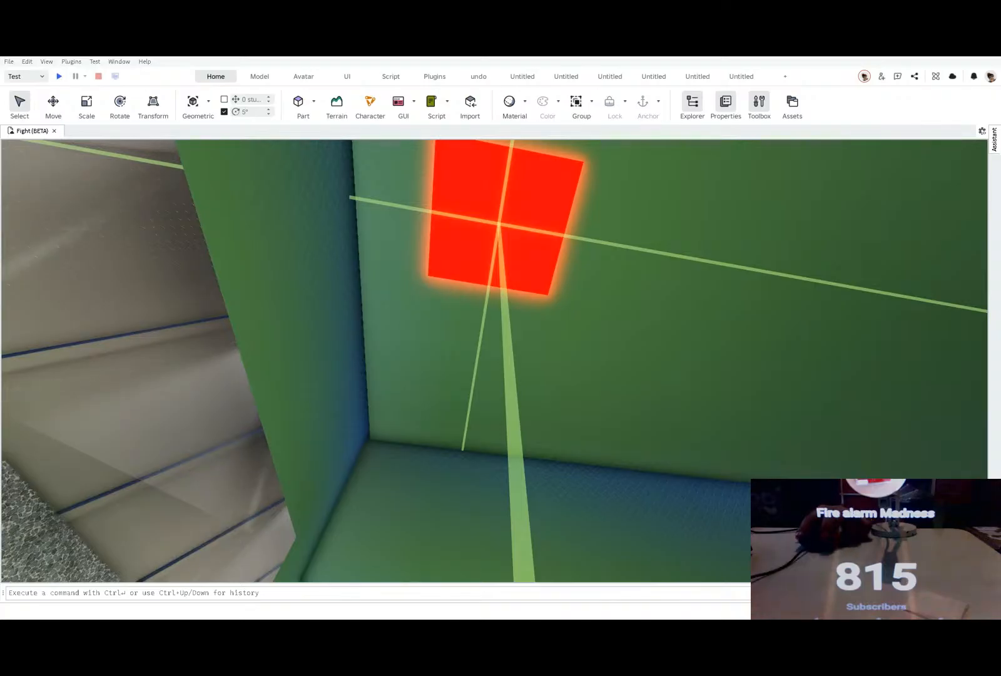
# Step: Recolour the red ceiling light panel in the green-lit room, trying white and green, and undo the green
pyautogui.click(499, 223)
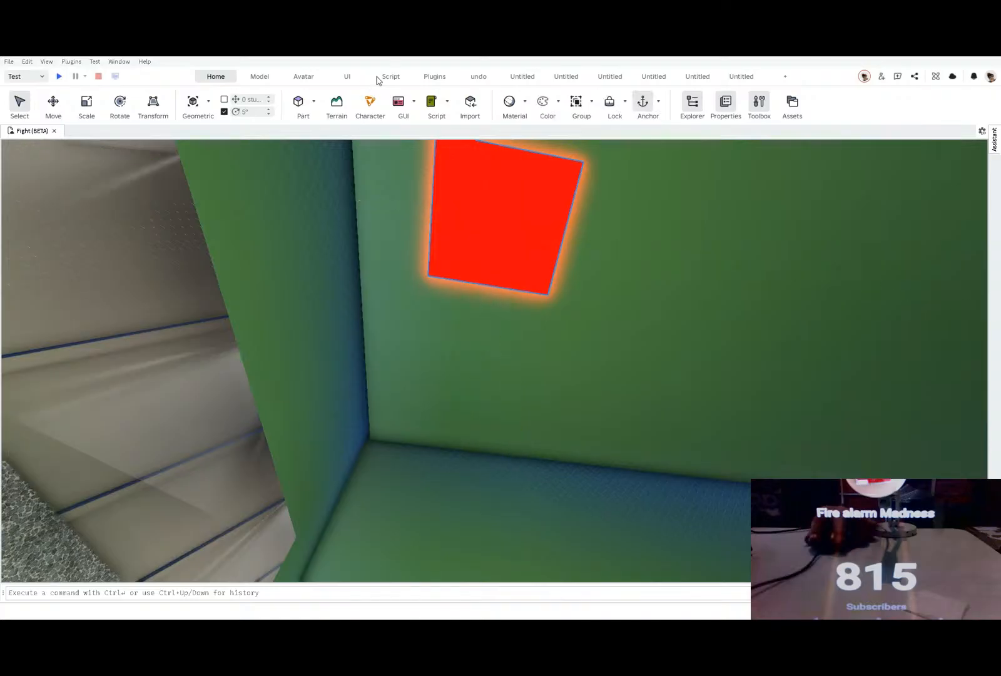
pyautogui.click(546, 101)
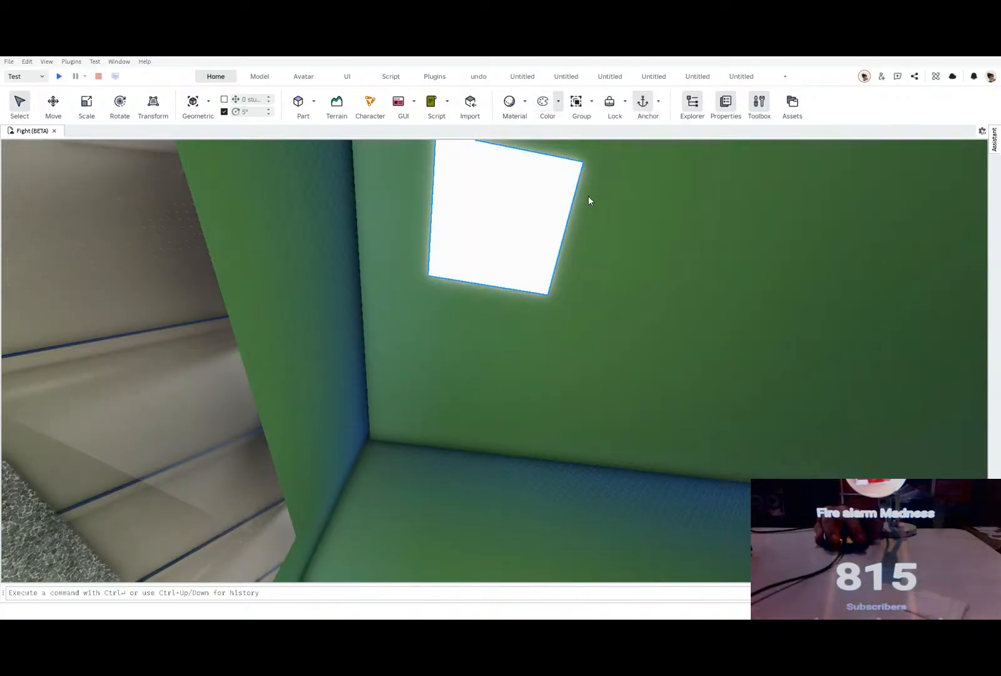
pyautogui.click(596, 211)
pyautogui.click(543, 102)
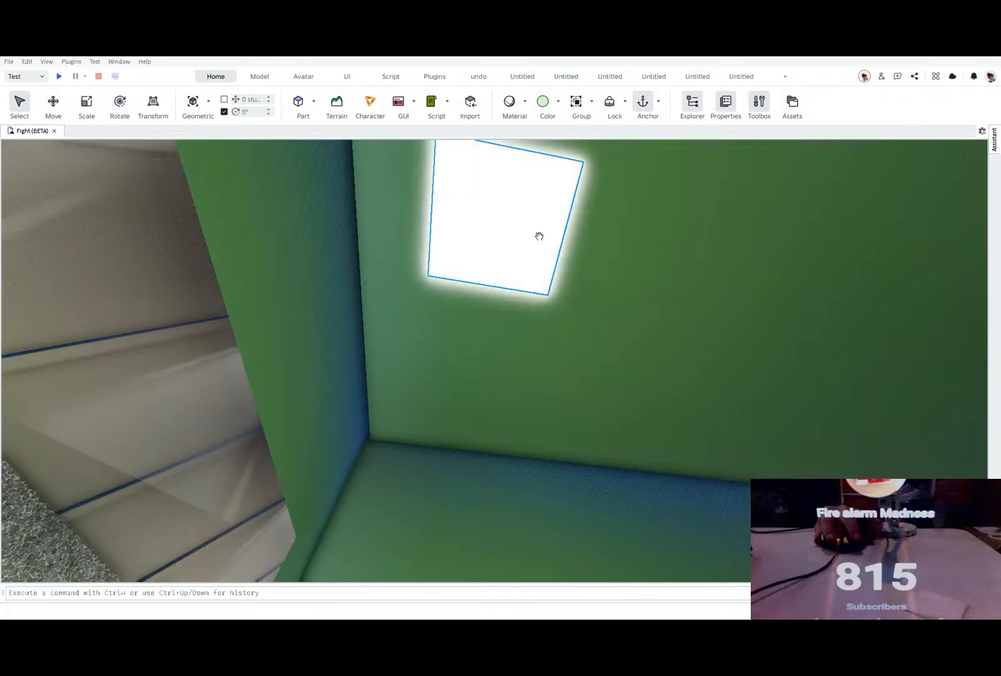
pyautogui.click(543, 102)
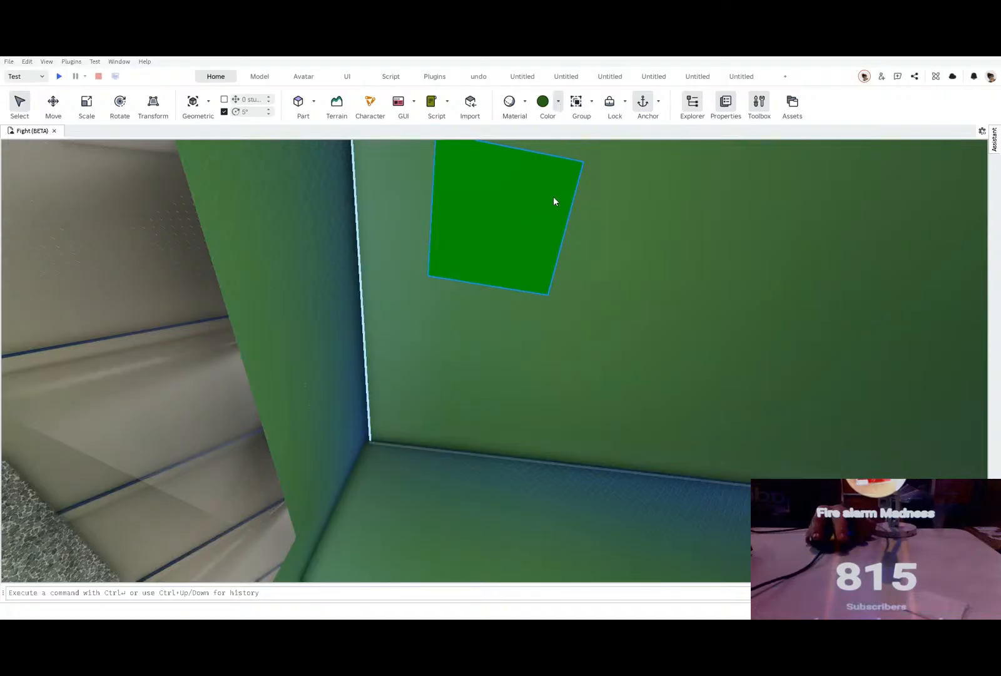
pyautogui.hotkey('ctrl', 'z')
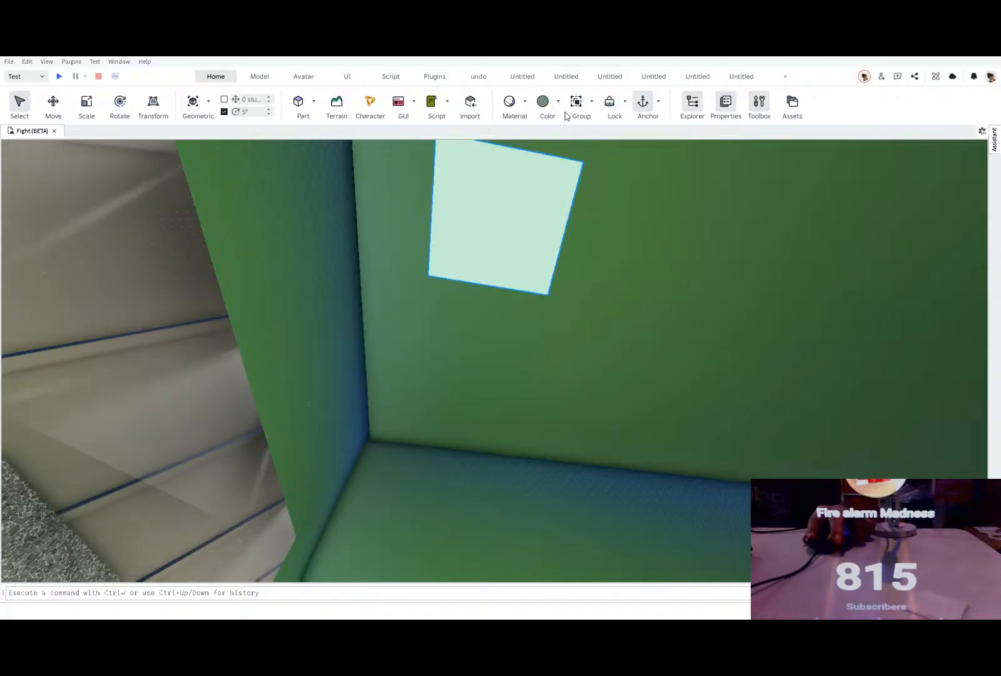
# Step: Move the shooting range hall's ceiling along its vertical axis by about 1.66 studs
pyautogui.moveTo(541, 220); pyautogui.dragTo(540, 220, button='right')
pyautogui.press('a')
pyautogui.press('d')
pyautogui.press('d')
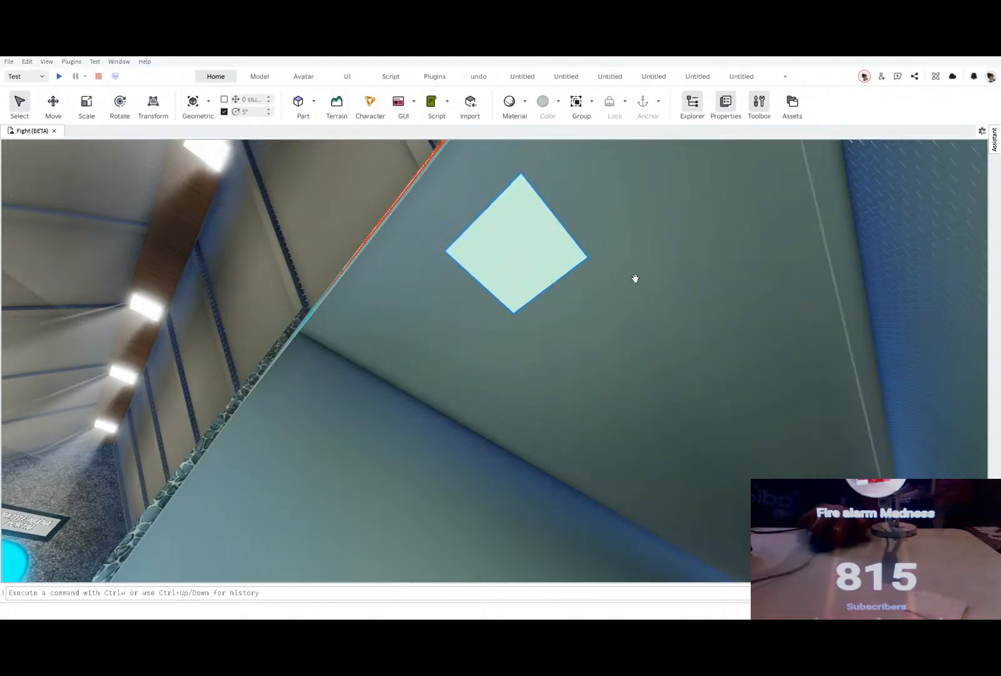
pyautogui.click(468, 250)
pyautogui.moveTo(484, 253); pyautogui.dragTo(529, 348, button='right')
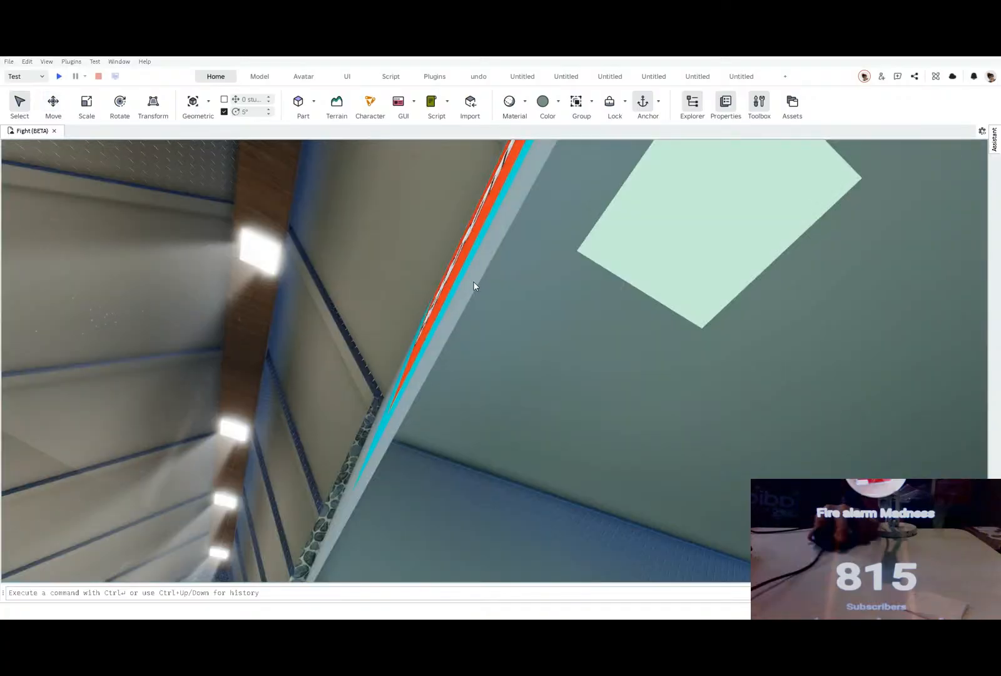
pyautogui.moveTo(456, 270); pyautogui.dragTo(475, 302, button='right')
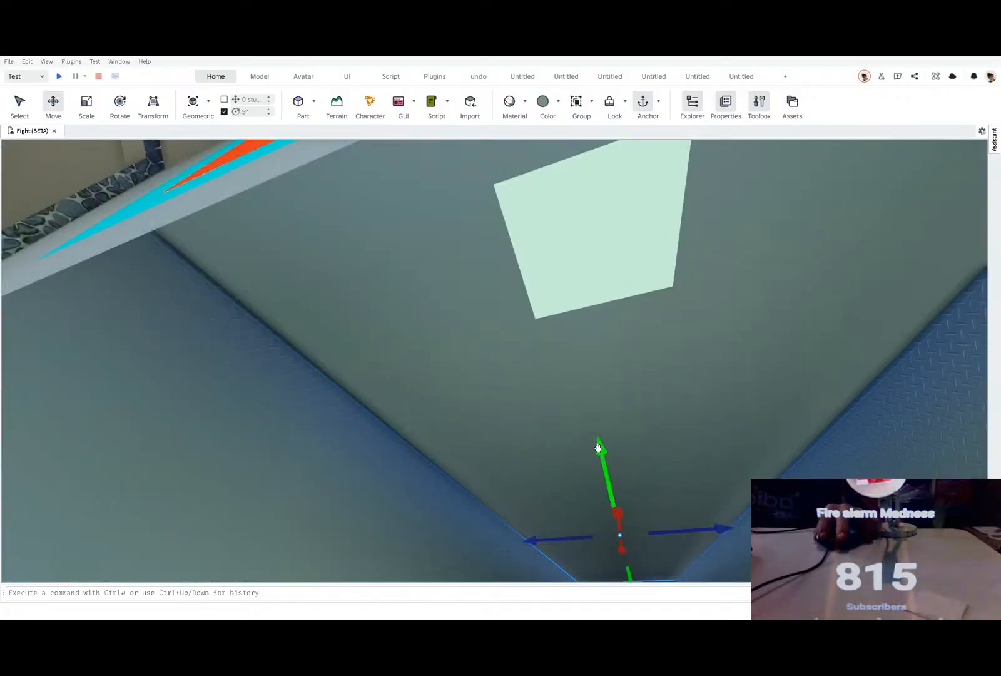
pyautogui.moveTo(598, 447)
pyautogui.mouseDown()
pyautogui.moveTo(588, 420)
pyautogui.moveTo(593, 454)
pyautogui.mouseUp()
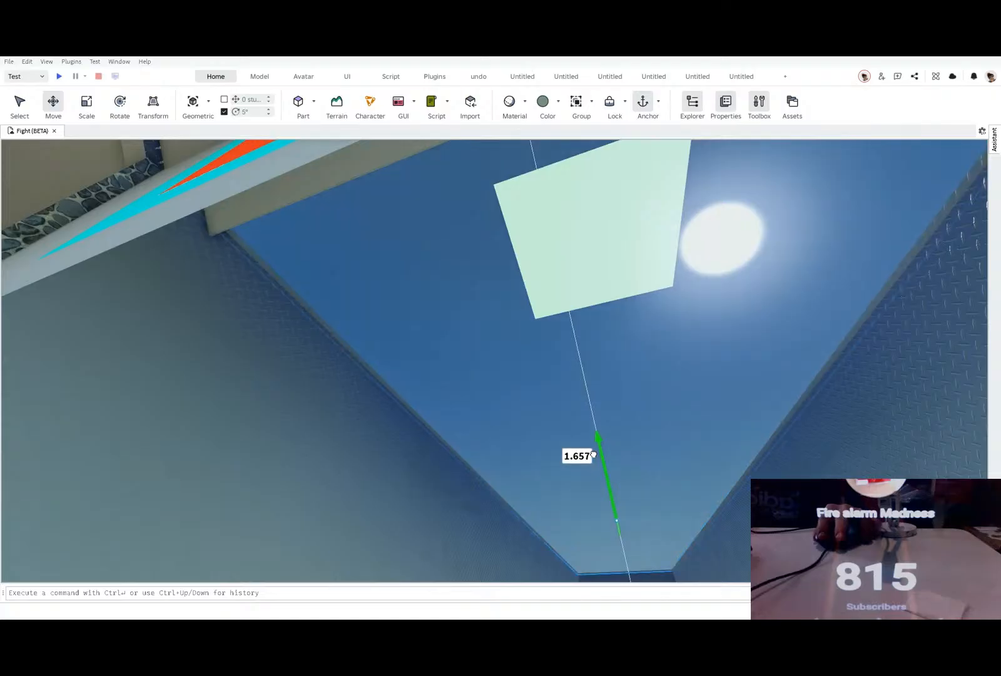
pyautogui.press('s')
pyautogui.moveTo(593, 454); pyautogui.dragTo(592, 453, button='right')
# Step: Scale back the parts protruding at the edge of the ceiling beside the pale light panel
pyautogui.click(443, 285)
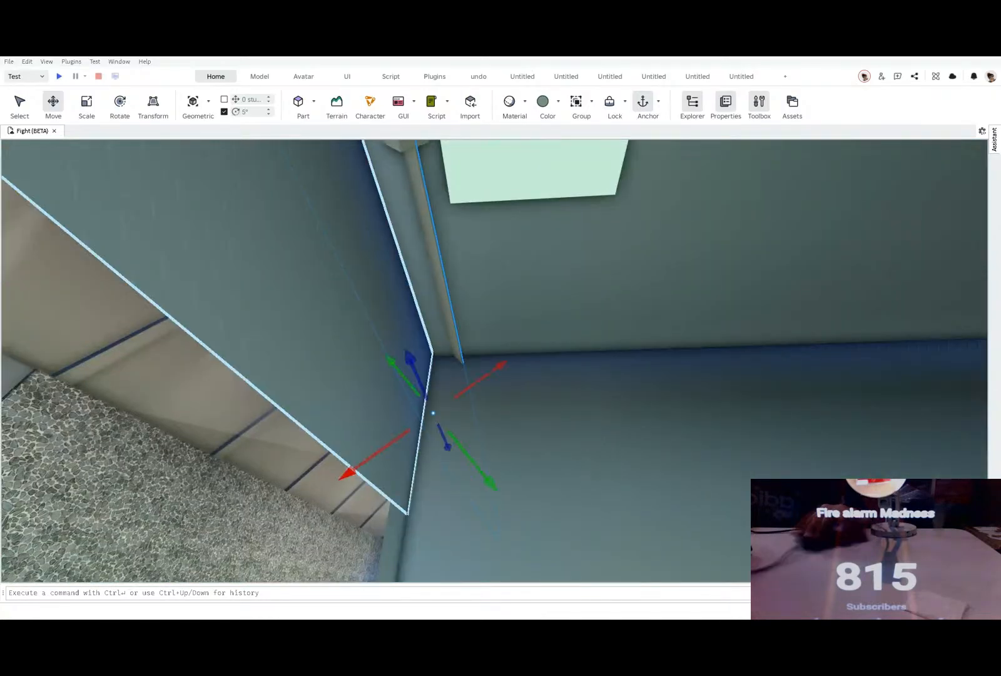
pyautogui.hotkey('ctrl', '3')
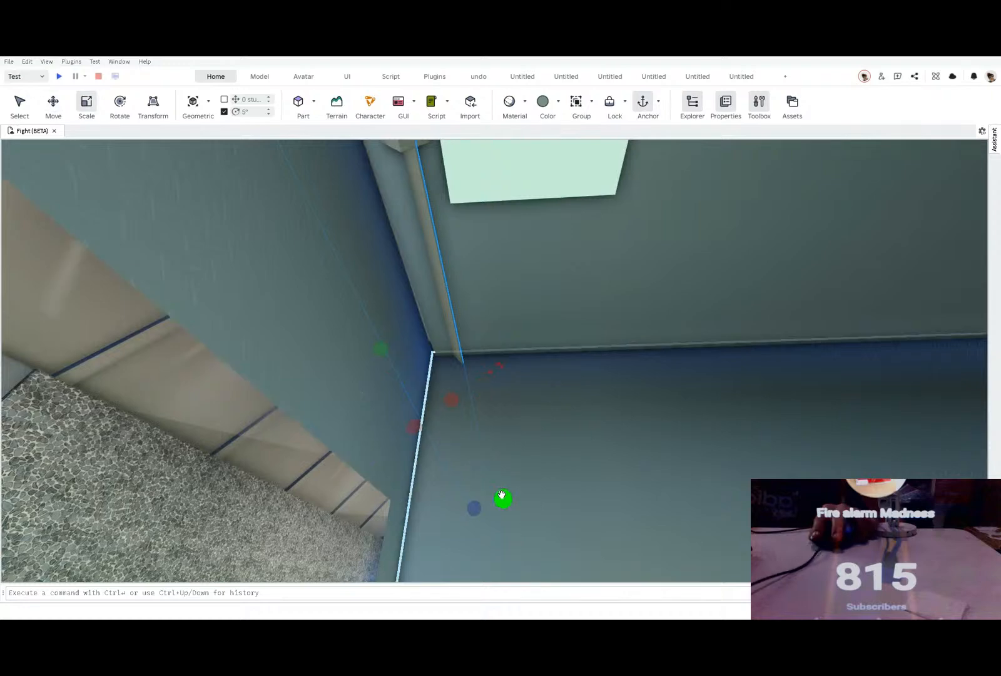
pyautogui.moveTo(496, 490); pyautogui.dragTo(485, 480)
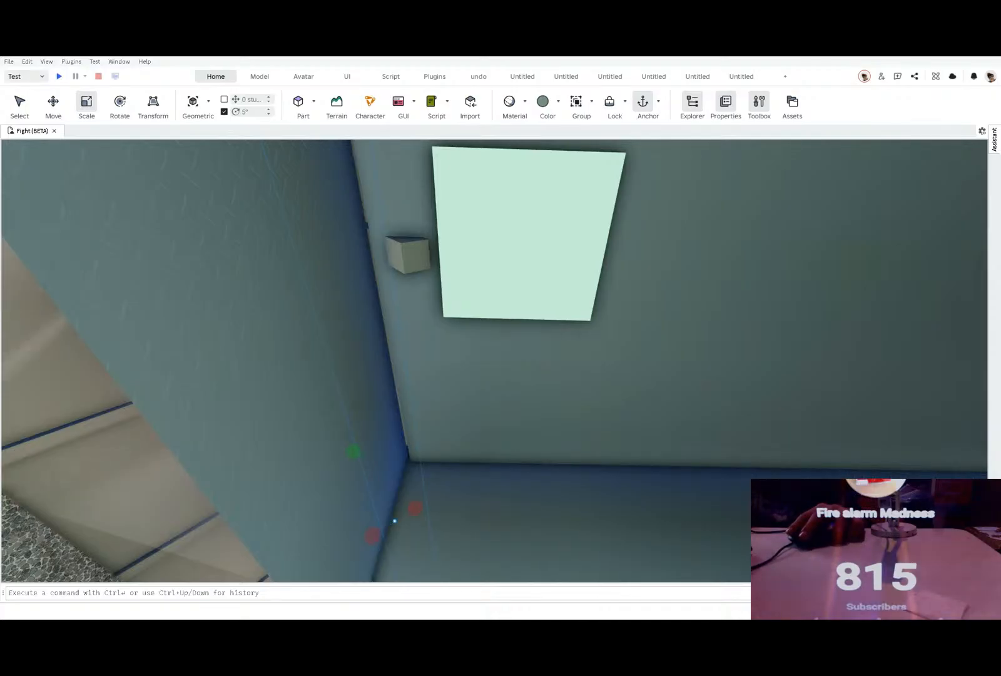
pyautogui.click(402, 250)
pyautogui.moveTo(427, 261); pyautogui.dragTo(402, 248)
pyautogui.click(489, 260)
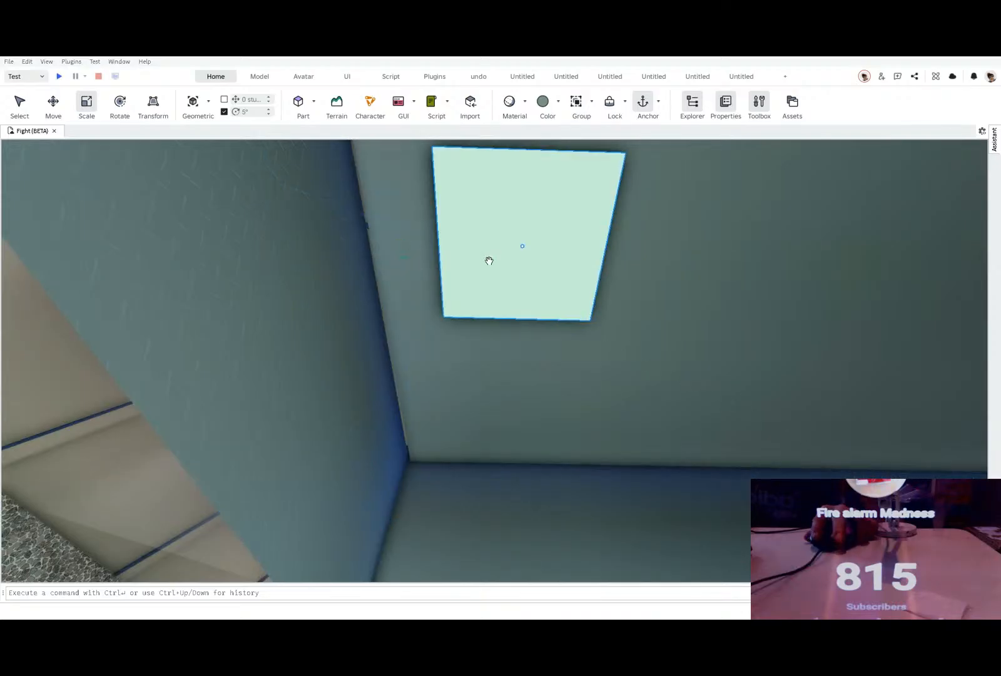
pyautogui.moveTo(528, 309); pyautogui.dragTo(615, 289)
pyautogui.moveTo(614, 289); pyautogui.dragTo(633, 273, button='right')
pyautogui.press('w')
pyautogui.scroll(-2, 633, 273)
pyautogui.scroll(2, 440, 350)
# Step: Scale a copy of the pillar between the pebble wall and the shooting range doorway into a thin vertical strip
pyautogui.click(419, 384)
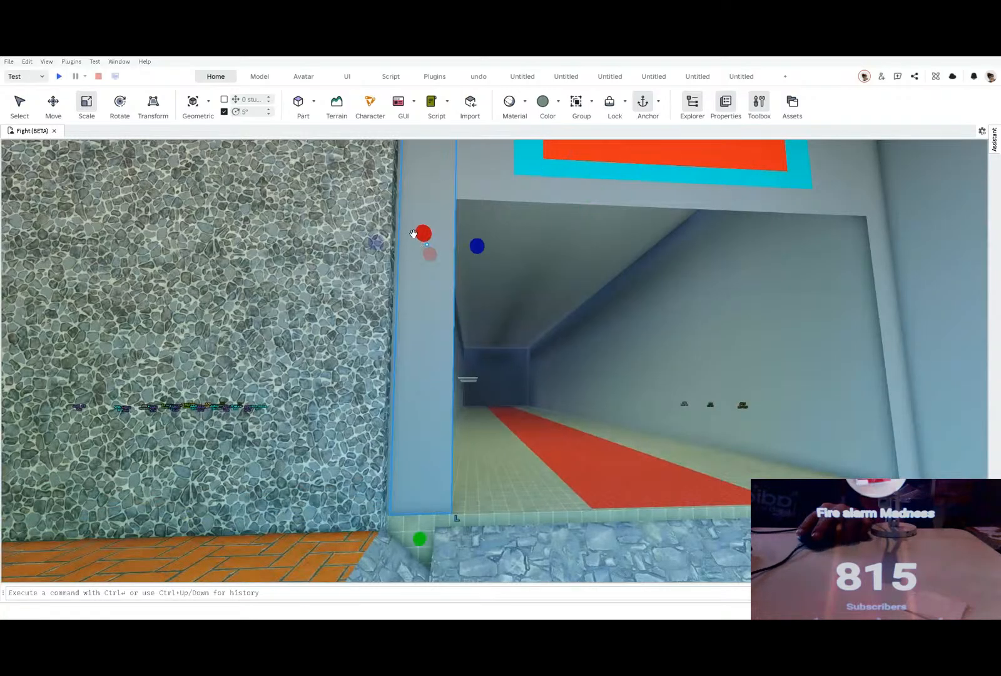
pyautogui.moveTo(366, 248); pyautogui.dragTo(418, 247)
pyautogui.moveTo(480, 246); pyautogui.dragTo(488, 245)
pyautogui.moveTo(487, 245); pyautogui.dragTo(436, 326, button='right')
pyautogui.moveTo(422, 312); pyautogui.dragTo(441, 313)
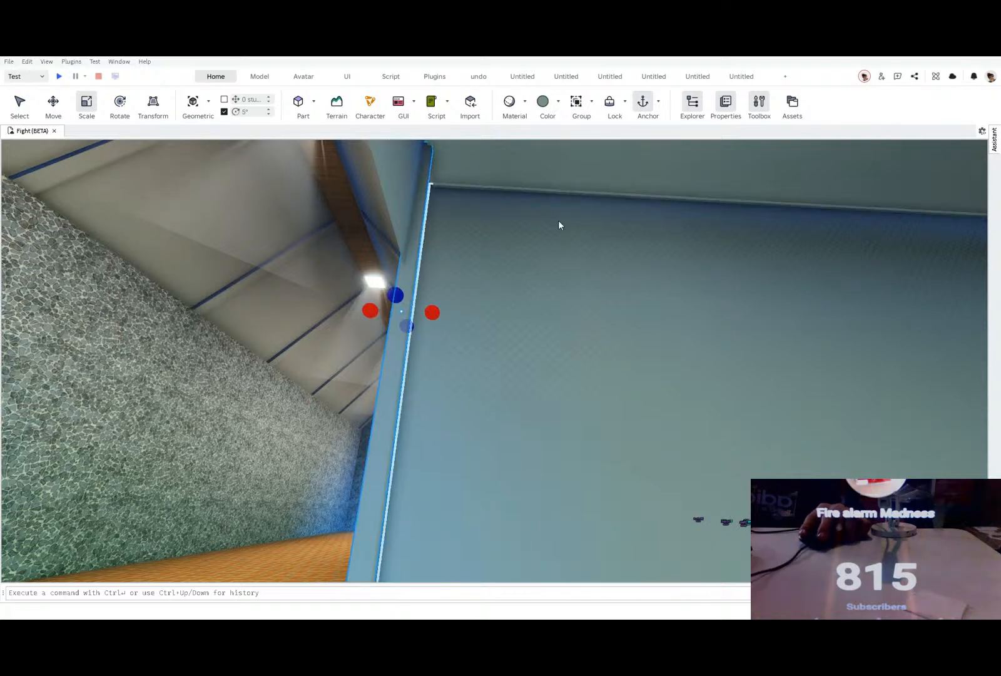
# Step: Recolour the vertical strip, trying yellow before making it glowing cyan, and shorten it to the height of the shooting range doorway
pyautogui.click(545, 107)
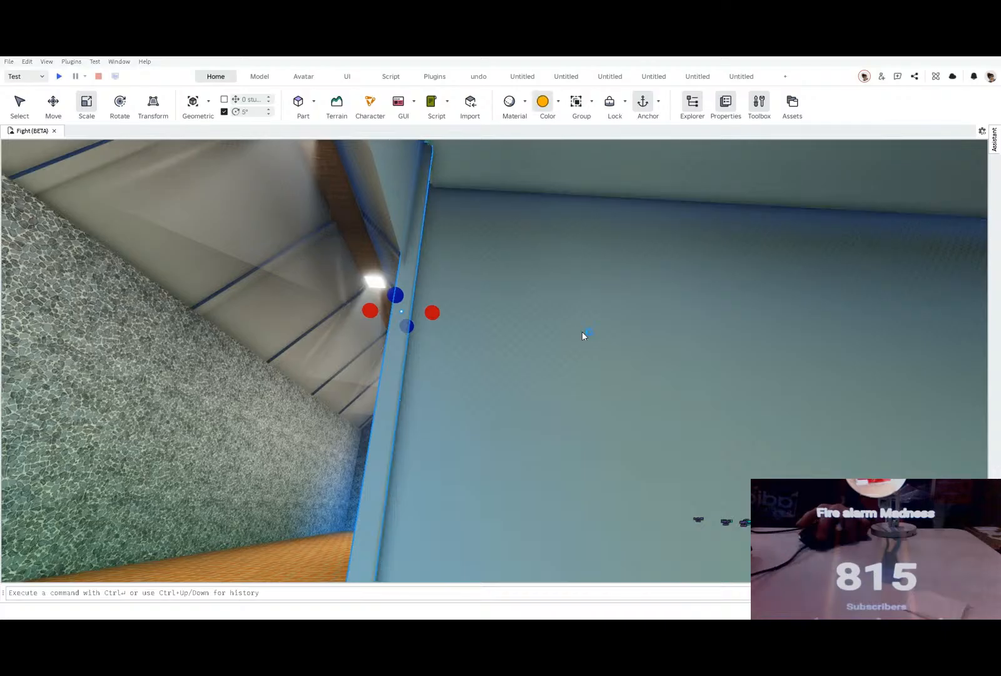
pyautogui.moveTo(582, 331); pyautogui.dragTo(565, 350, button='right')
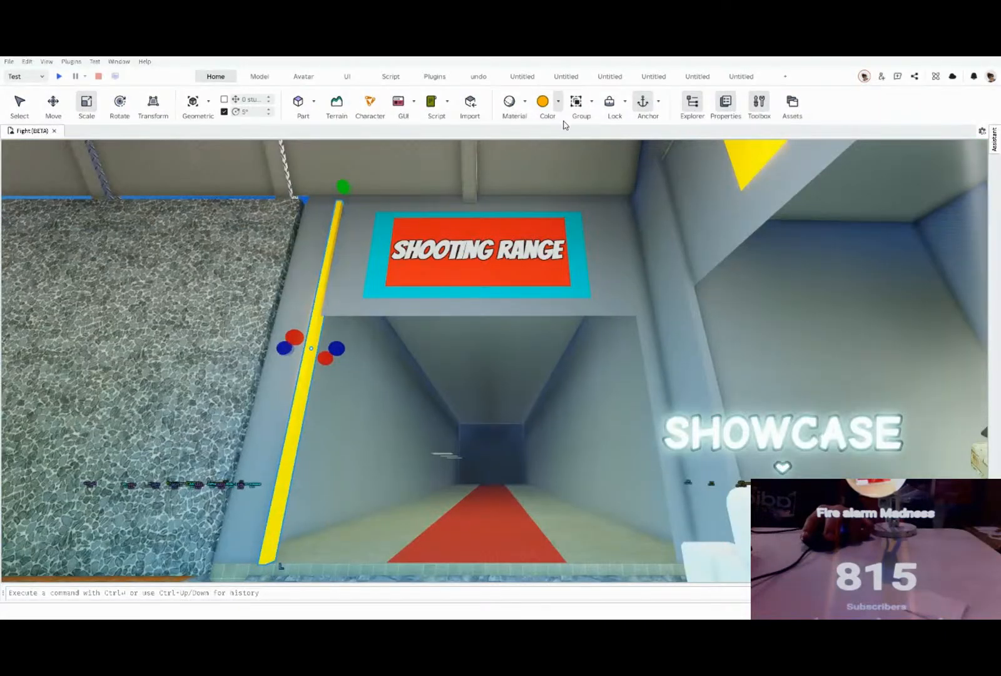
pyautogui.click(611, 152)
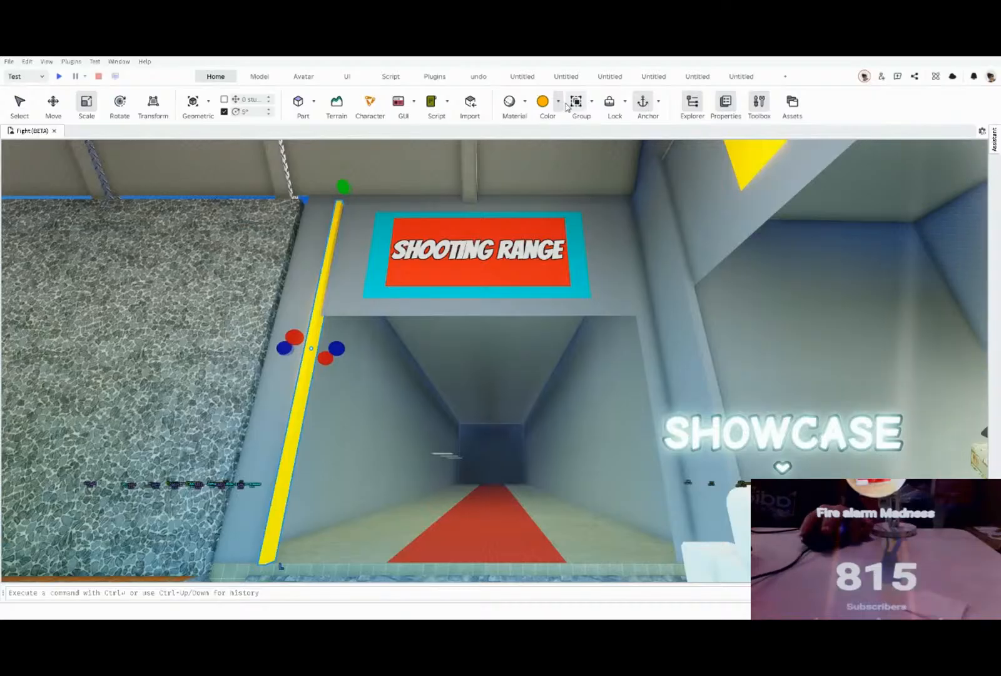
pyautogui.click(542, 110)
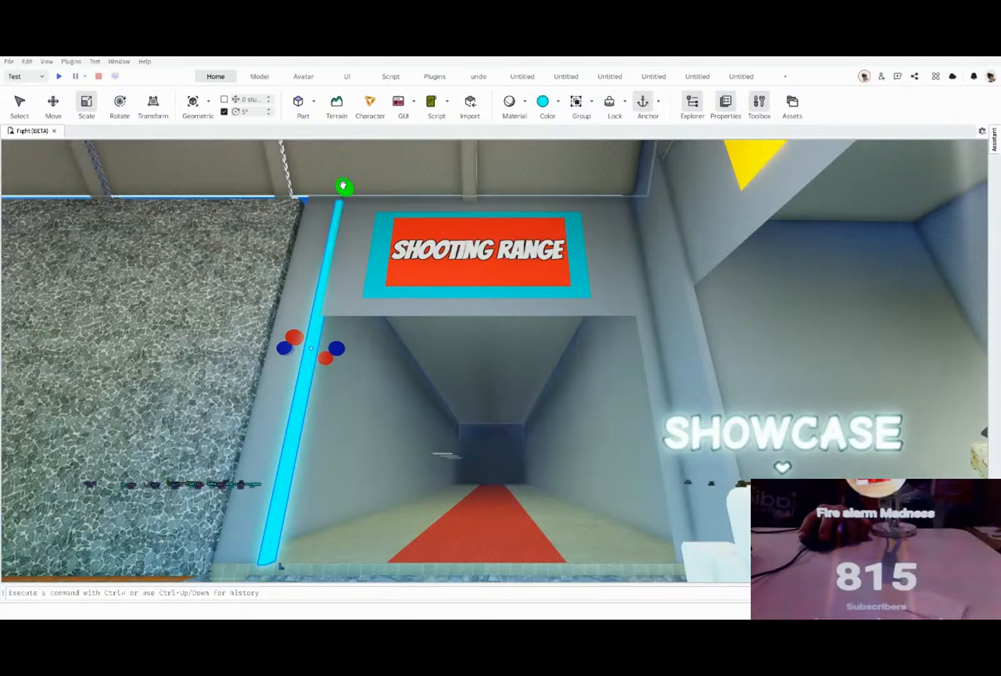
pyautogui.moveTo(351, 184); pyautogui.dragTo(328, 291)
pyautogui.moveTo(276, 550); pyautogui.dragTo(276, 547, button='right')
# Step: Adjust the height of the stone ledge under the shooting range doorway and lengthen it toward the orange brick floor
pyautogui.click(533, 502)
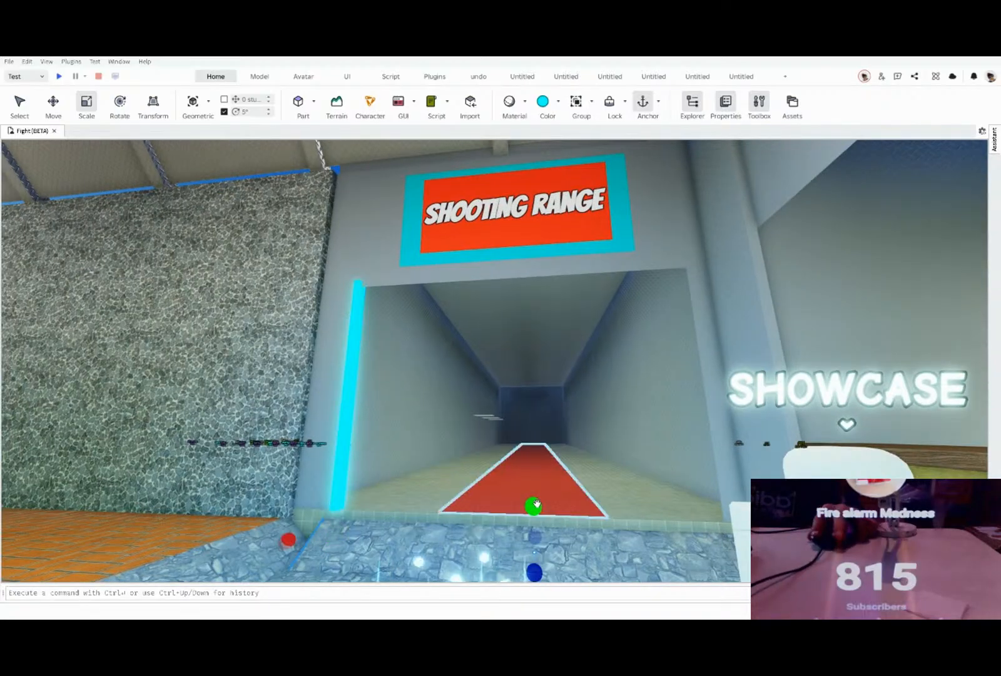
pyautogui.moveTo(534, 501); pyautogui.dragTo(533, 538)
pyautogui.moveTo(286, 537); pyautogui.dragTo(246, 536)
pyautogui.scroll(2, 246, 537)
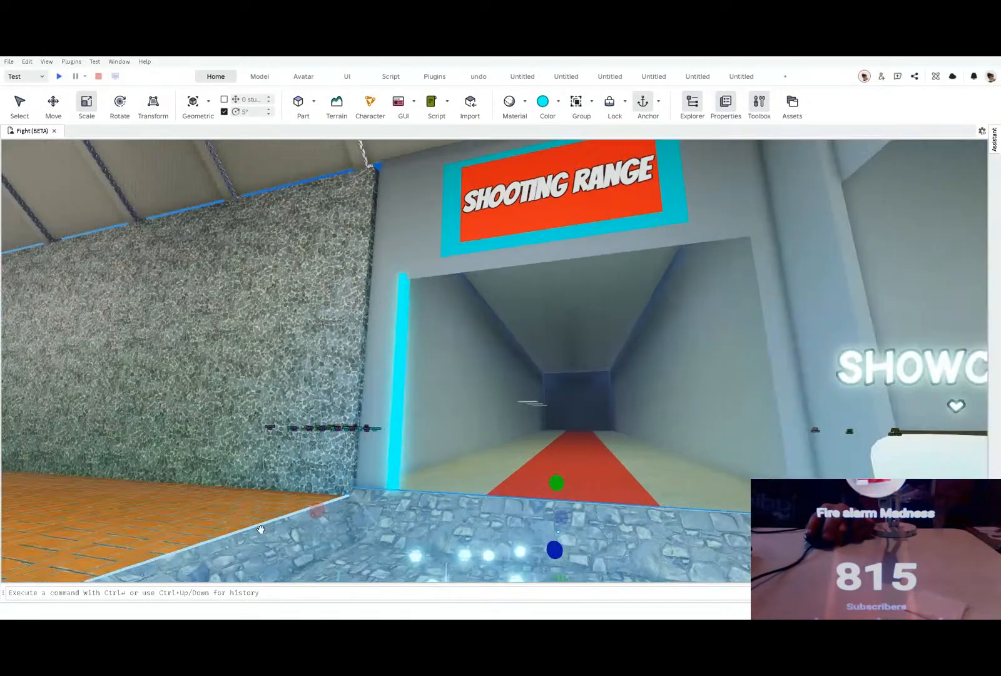
pyautogui.moveTo(261, 529); pyautogui.dragTo(212, 519, button='right')
# Step: Raise the orange brick floor slightly and scale up the stone ledge along its edge to match
pyautogui.click(136, 439)
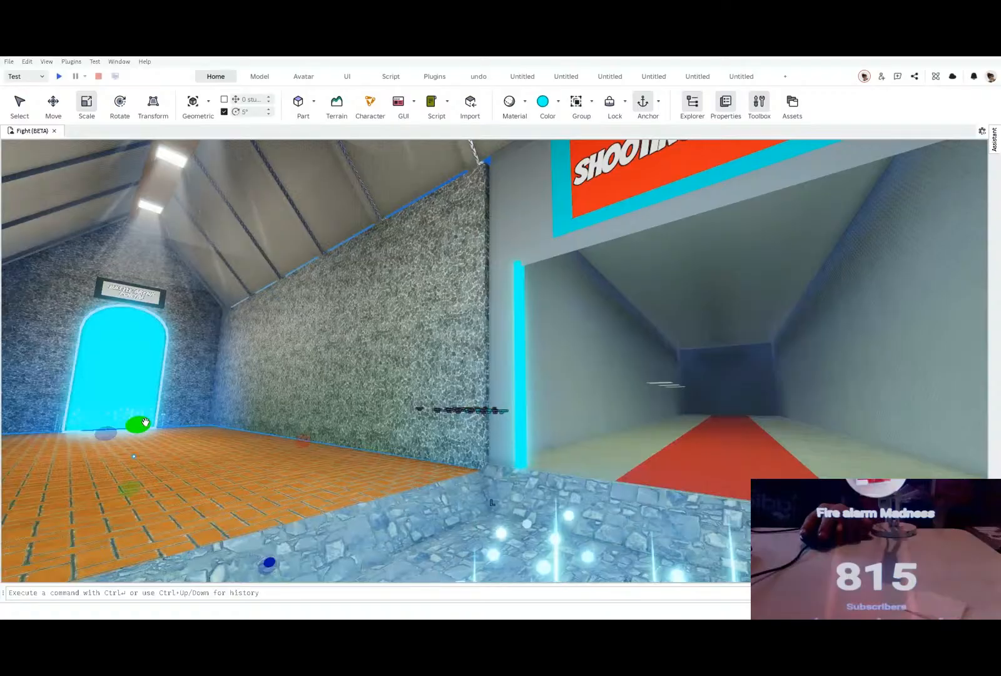
pyautogui.moveTo(149, 419); pyautogui.dragTo(150, 414)
pyautogui.click(286, 509)
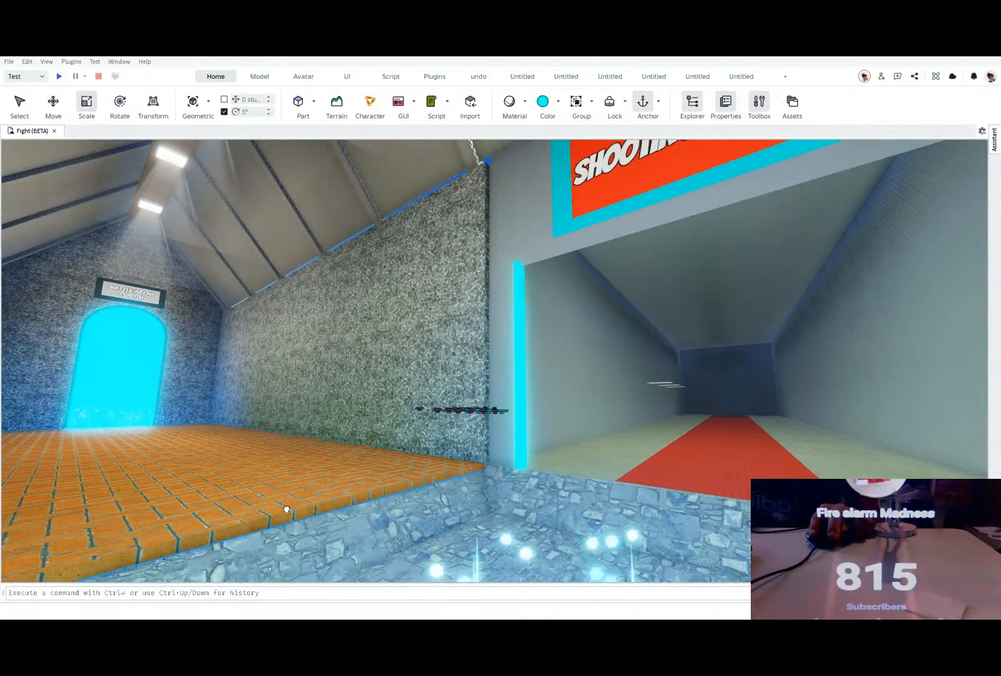
pyautogui.moveTo(272, 513); pyautogui.dragTo(282, 489)
pyautogui.moveTo(613, 442); pyautogui.dragTo(498, 526, button='right')
pyautogui.press('a')
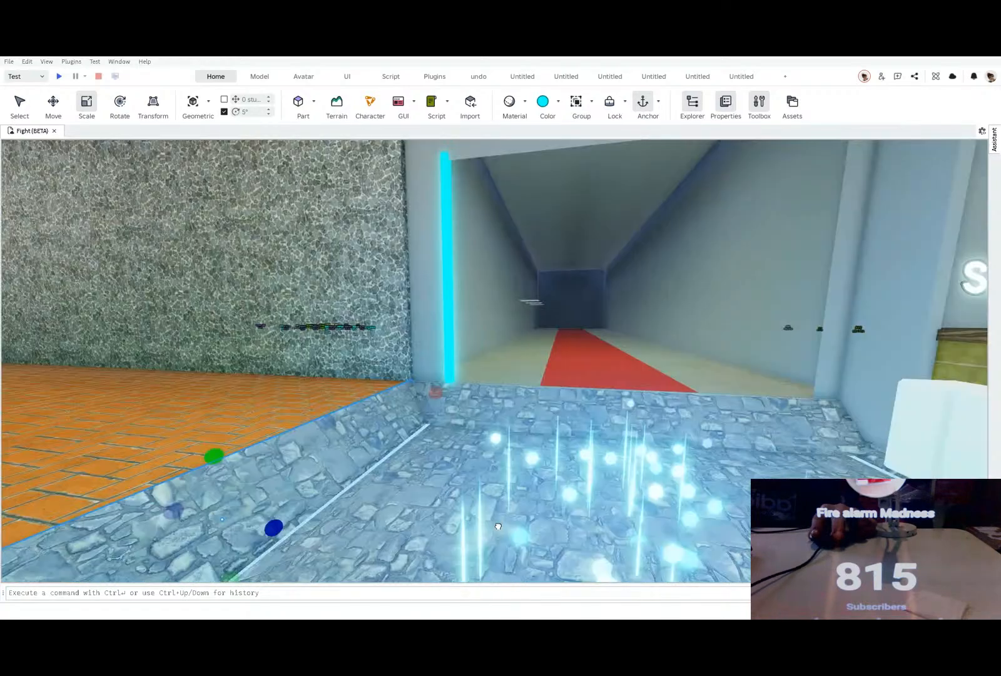
# Step: Raise the sunken stone floor slightly and widen it toward the ledge beside the orange brick floor
pyautogui.click(498, 526)
pyautogui.press('s')
pyautogui.moveTo(611, 495); pyautogui.dragTo(612, 481)
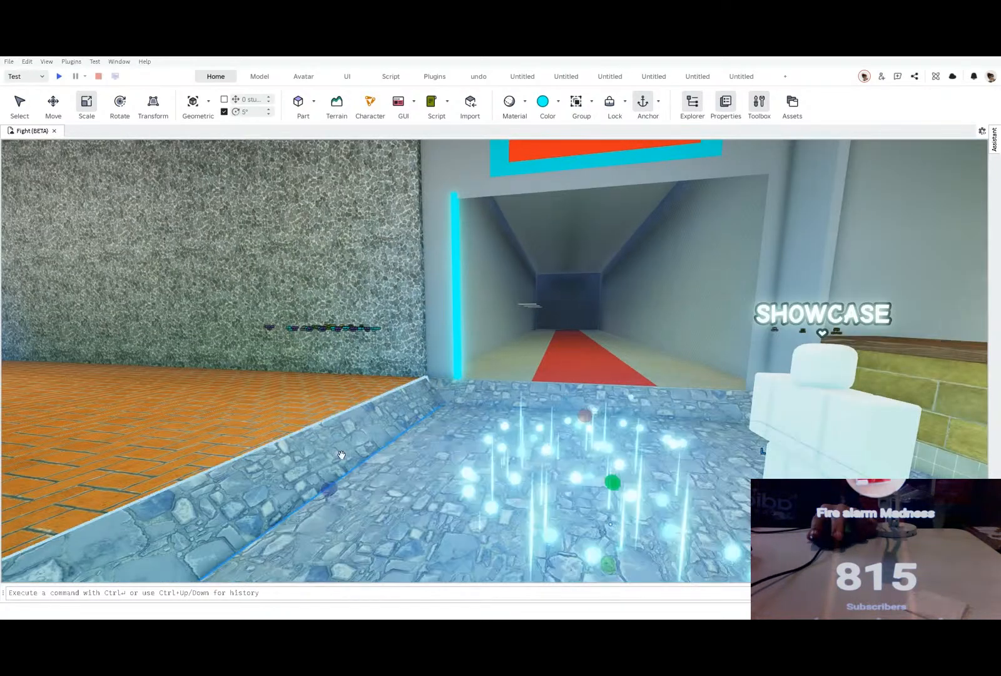
pyautogui.keyDown('ctrl'); pyautogui.moveTo(329, 491); pyautogui.dragTo(314, 488); pyautogui.keyUp('ctrl')
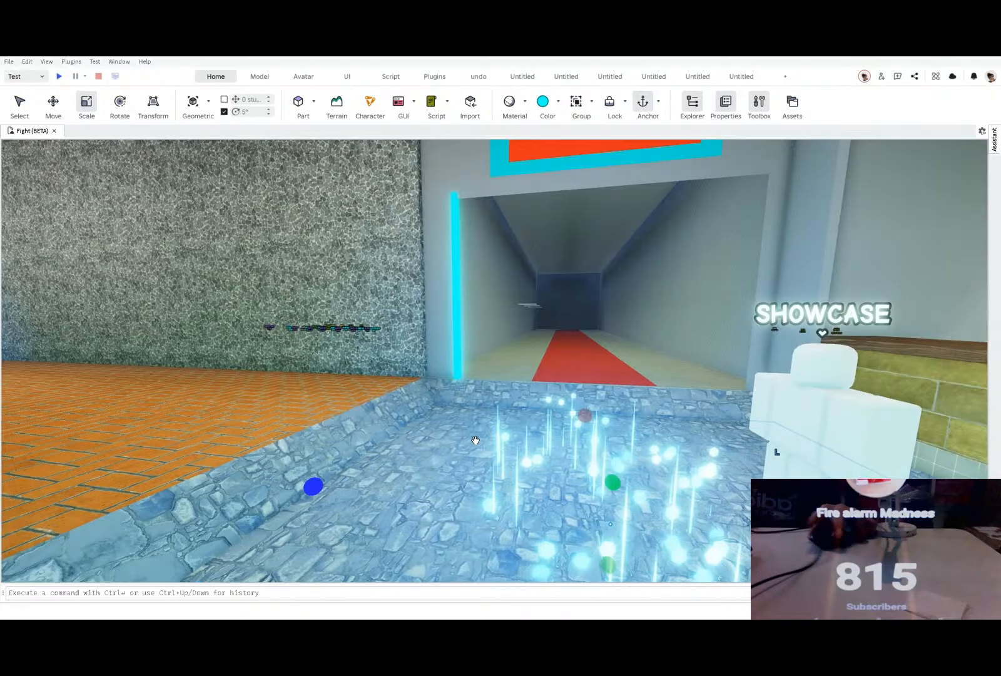
# Step: Thicken and raise the stone ledge along the base of the weapons counter
pyautogui.moveTo(506, 438); pyautogui.dragTo(600, 413, button='right')
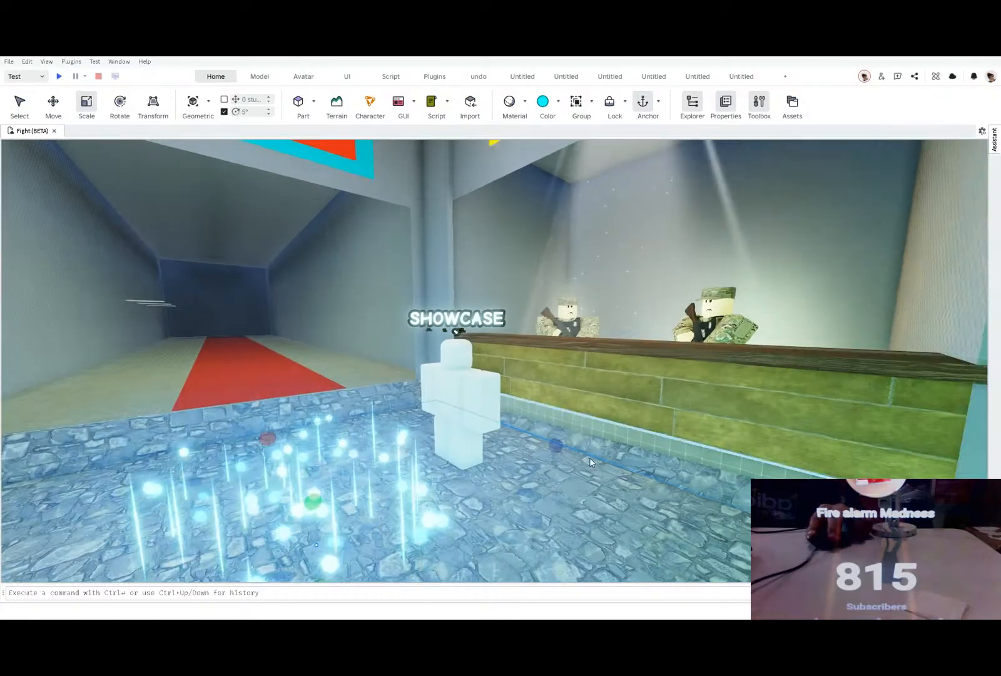
pyautogui.click(639, 449)
pyautogui.moveTo(525, 444); pyautogui.dragTo(502, 452)
pyautogui.moveTo(541, 387); pyautogui.dragTo(537, 378)
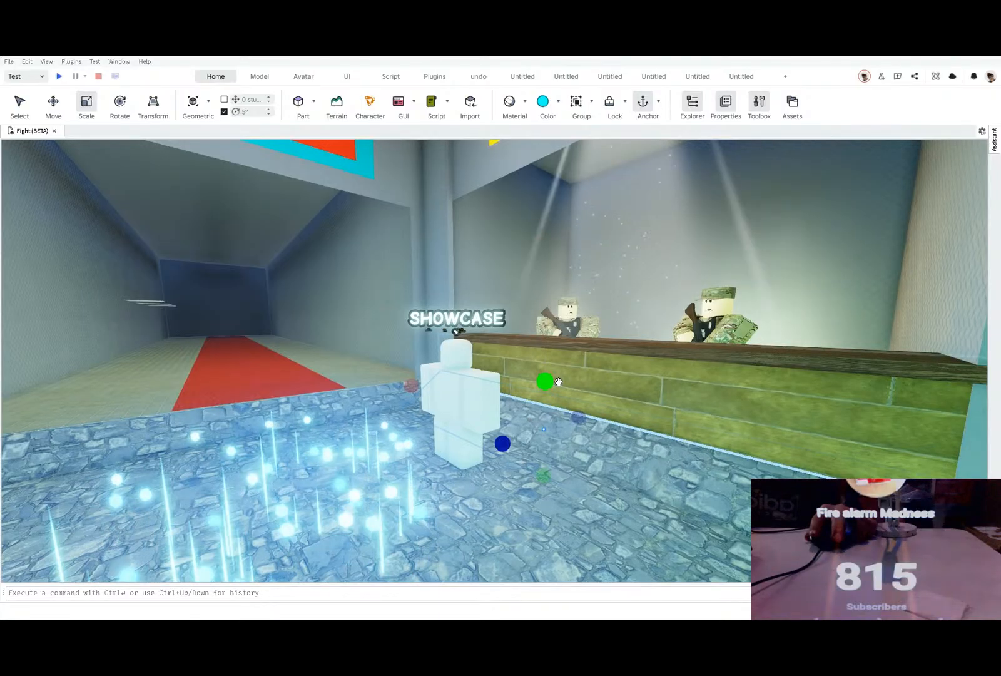
pyautogui.moveTo(554, 382); pyautogui.dragTo(570, 401, button='right')
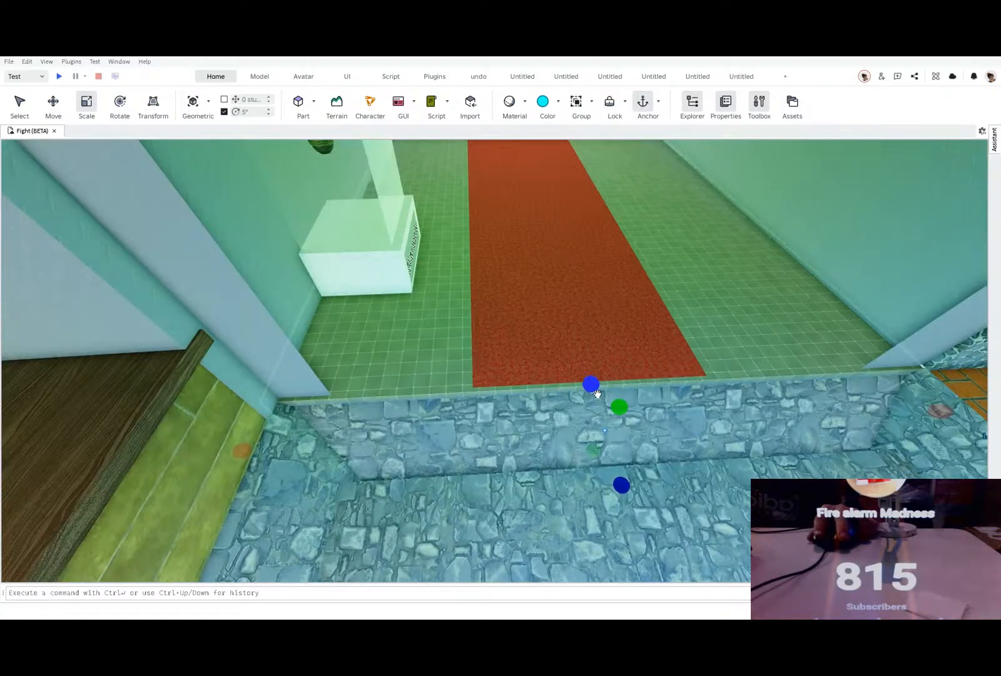
# Step: Adjust the height of the stone ledge at the threshold of the green-lit room
pyautogui.moveTo(617, 406); pyautogui.dragTo(614, 403)
pyautogui.moveTo(614, 403); pyautogui.dragTo(614, 404, button='right')
pyautogui.scroll(-5, 615, 403)
pyautogui.scroll(2, 614, 403)
pyautogui.click(416, 504)
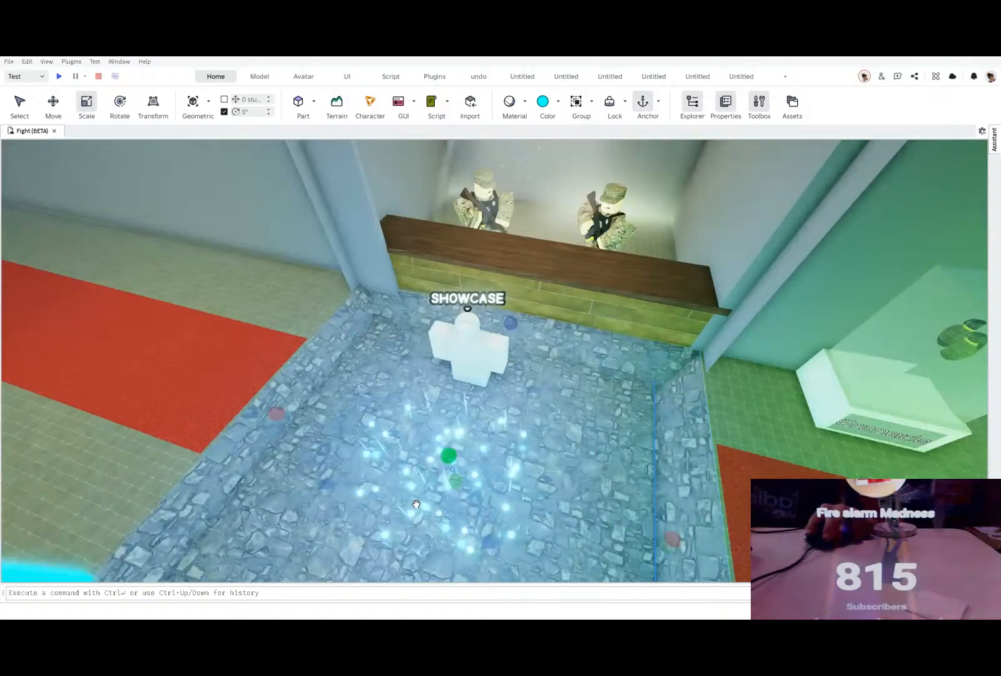
pyautogui.moveTo(430, 503); pyautogui.dragTo(436, 503, button='right')
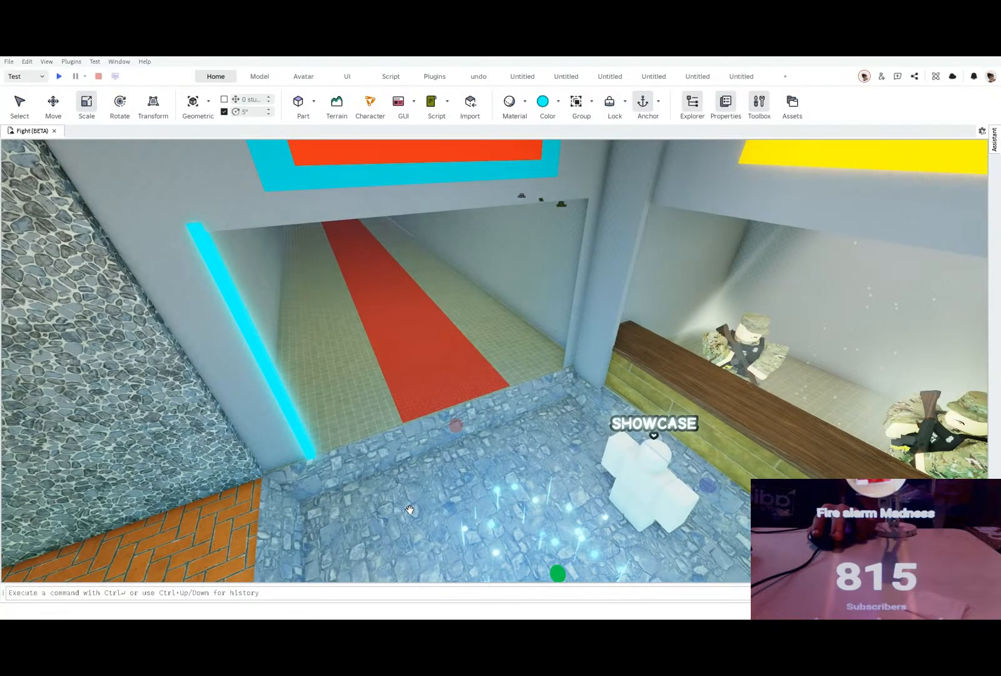
pyautogui.moveTo(410, 509); pyautogui.dragTo(410, 510, button='right')
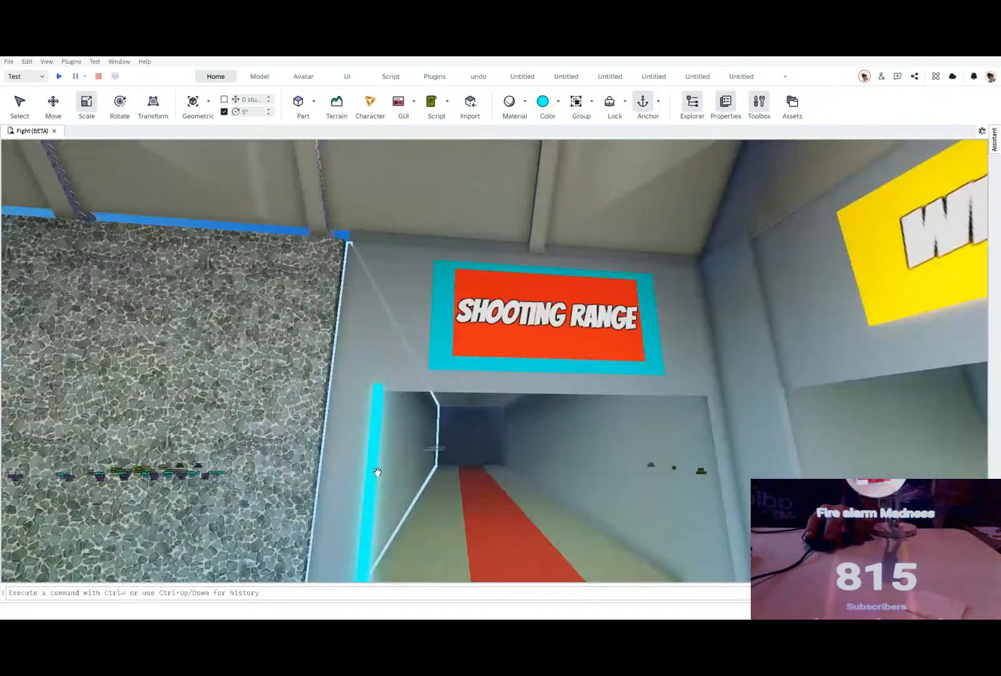
# Step: Add a horizontal copy of the cyan strip and stretch it across the top of the shooting range doorway
pyautogui.click(376, 469)
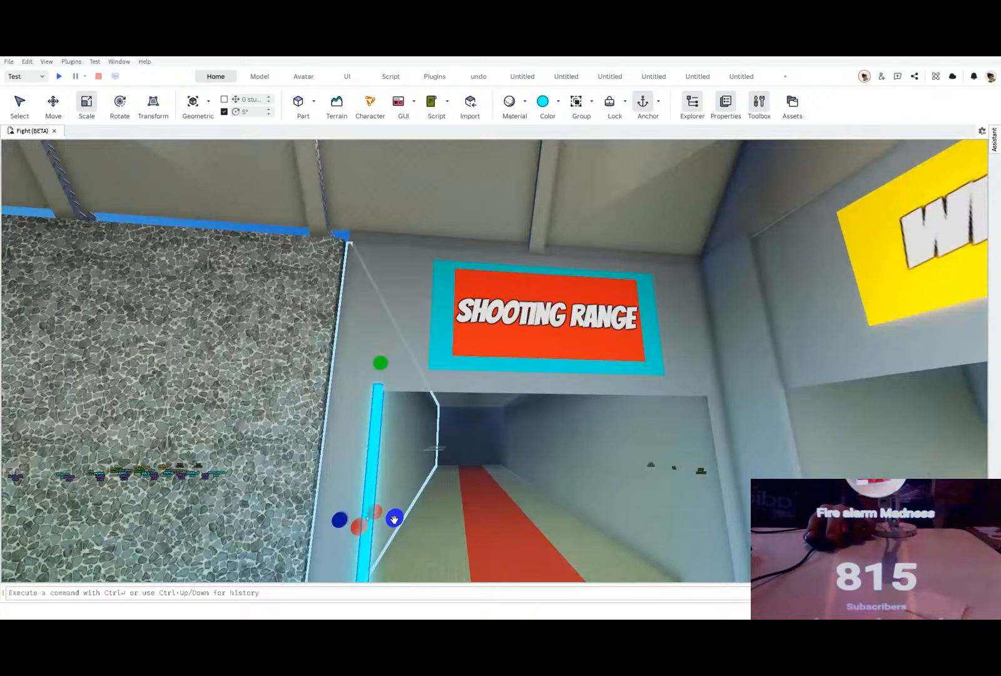
pyautogui.moveTo(394, 519); pyautogui.dragTo(395, 518)
pyautogui.scroll(-2, 402, 557)
pyautogui.moveTo(414, 548); pyautogui.dragTo(413, 548, button='right')
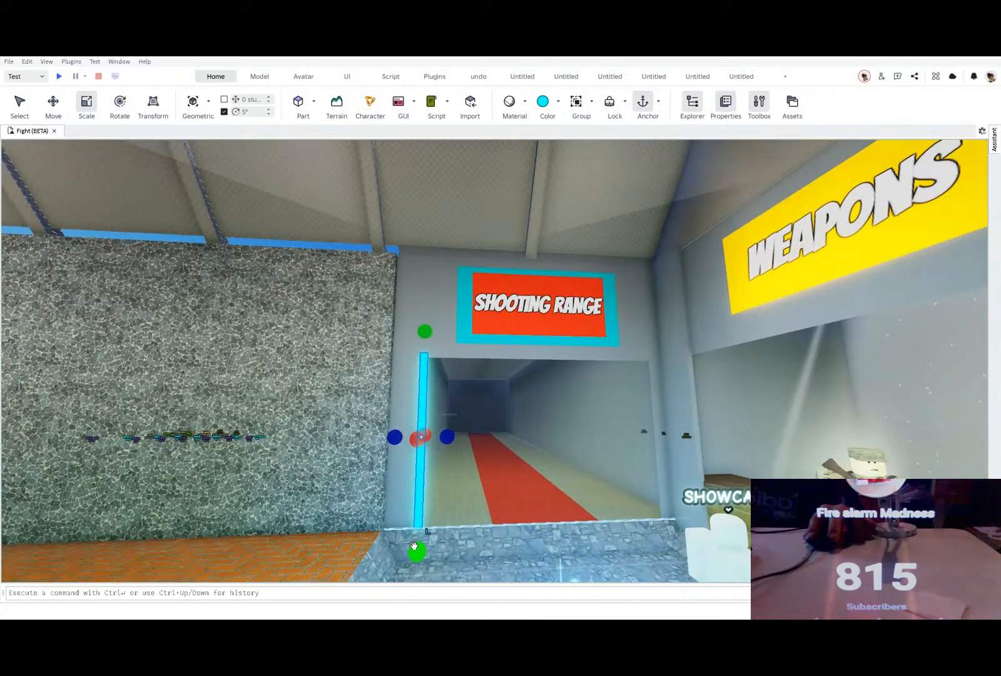
pyautogui.scroll(2, 396, 366)
pyautogui.moveTo(413, 546); pyautogui.dragTo(755, 418)
pyautogui.scroll(2, 627, 414)
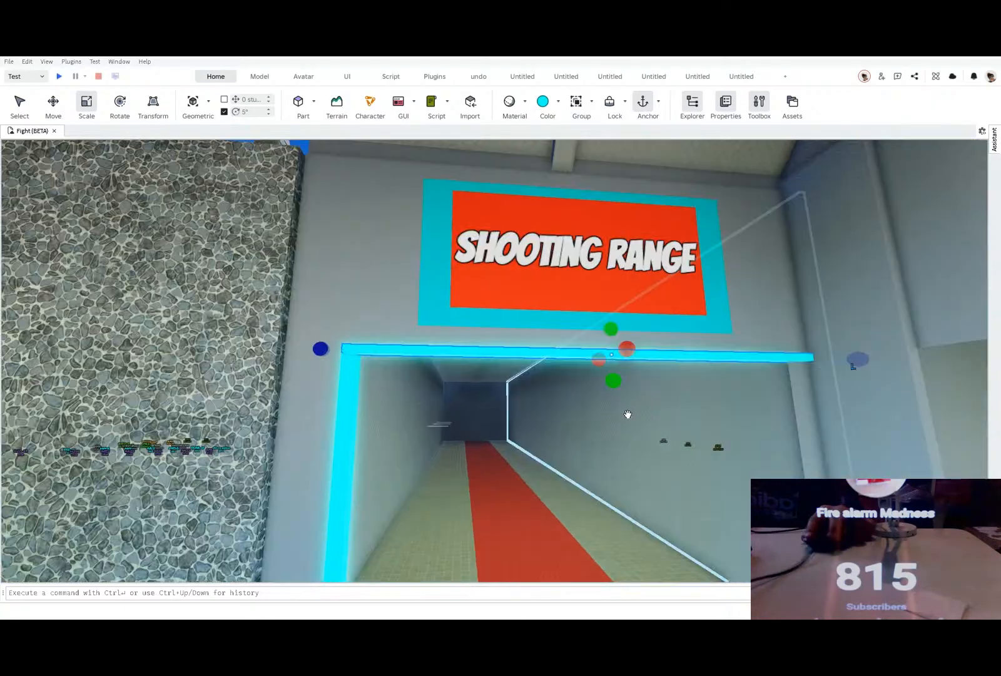
pyautogui.moveTo(615, 380); pyautogui.dragTo(543, 375)
pyautogui.press('d')
pyautogui.press('s')
pyautogui.press('a')
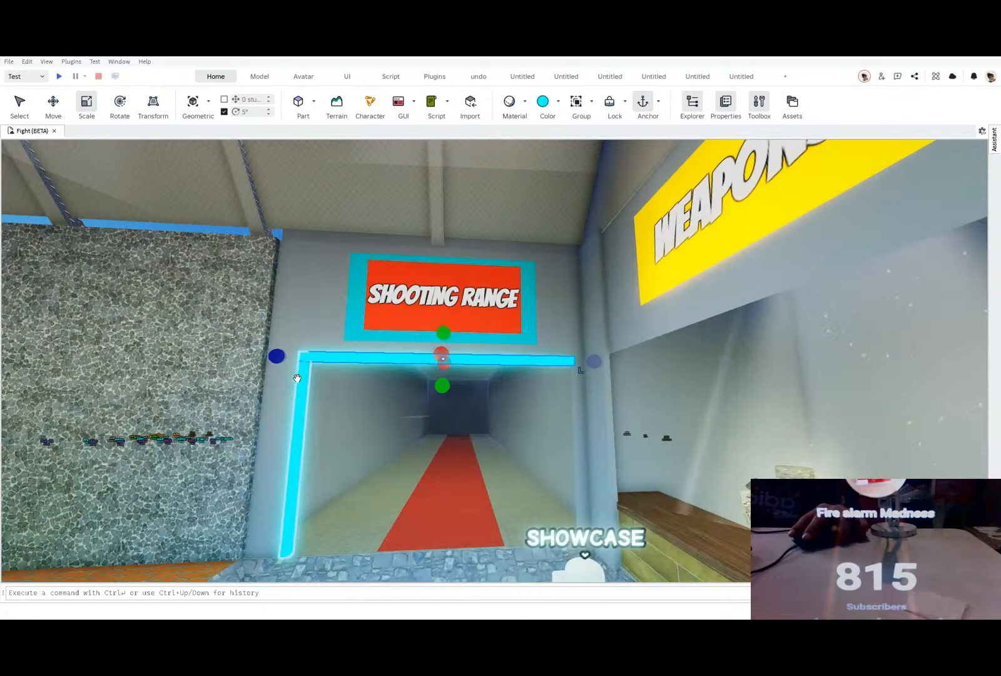
# Step: Move a copy of the vertical cyan strip 16.878 studs across to the doorway's opposite side, by the weapons shop
pyautogui.click(296, 381)
pyautogui.click(60, 111)
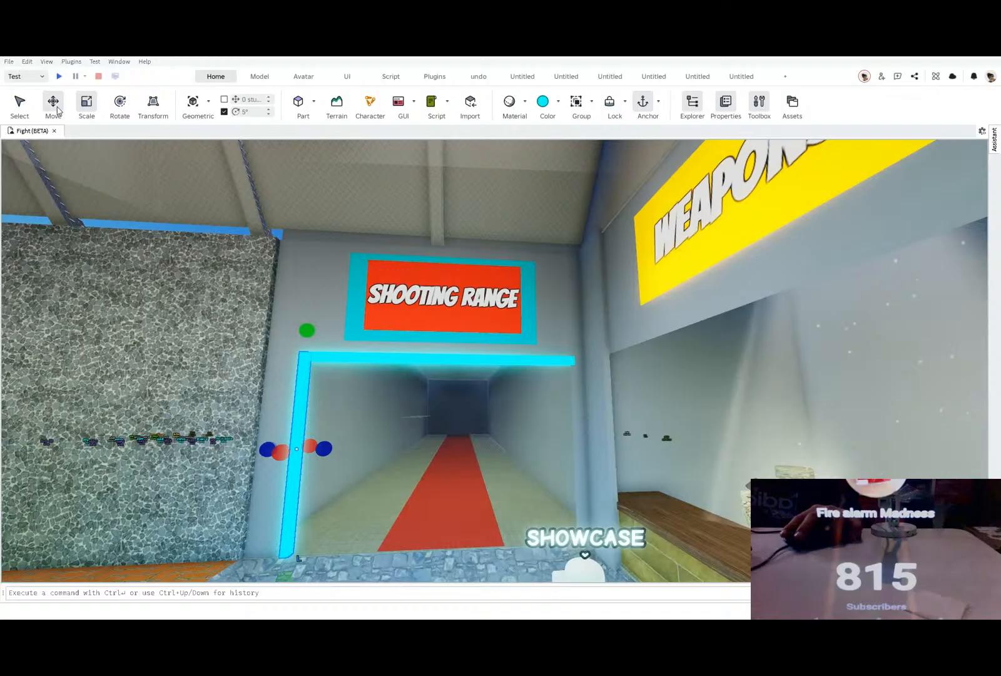
pyautogui.moveTo(360, 450); pyautogui.dragTo(563, 439)
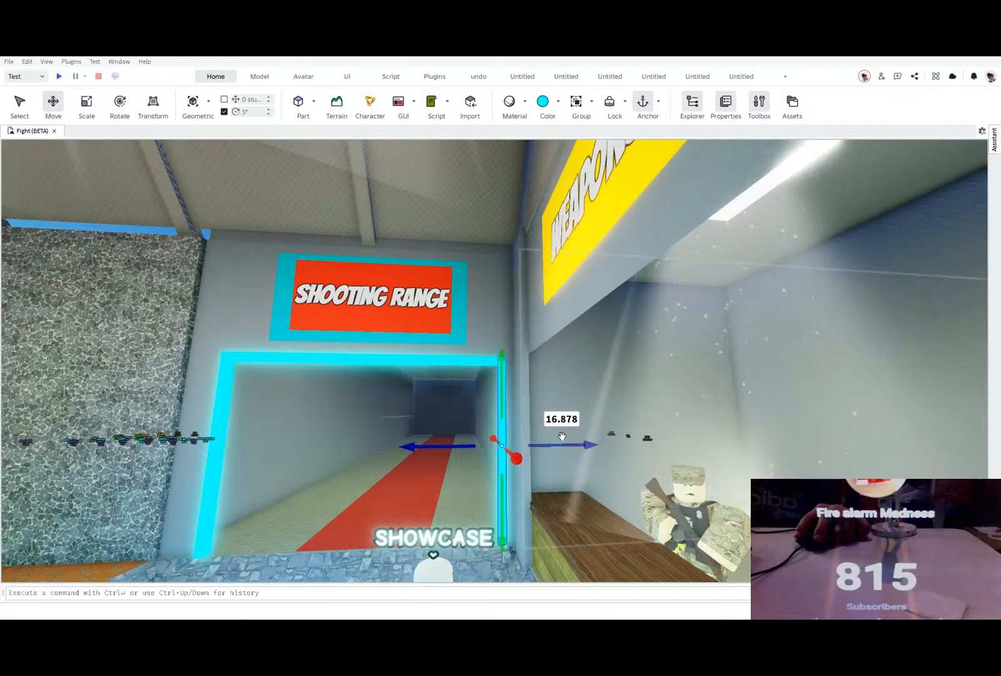
pyautogui.press('w')
pyautogui.click(86, 95)
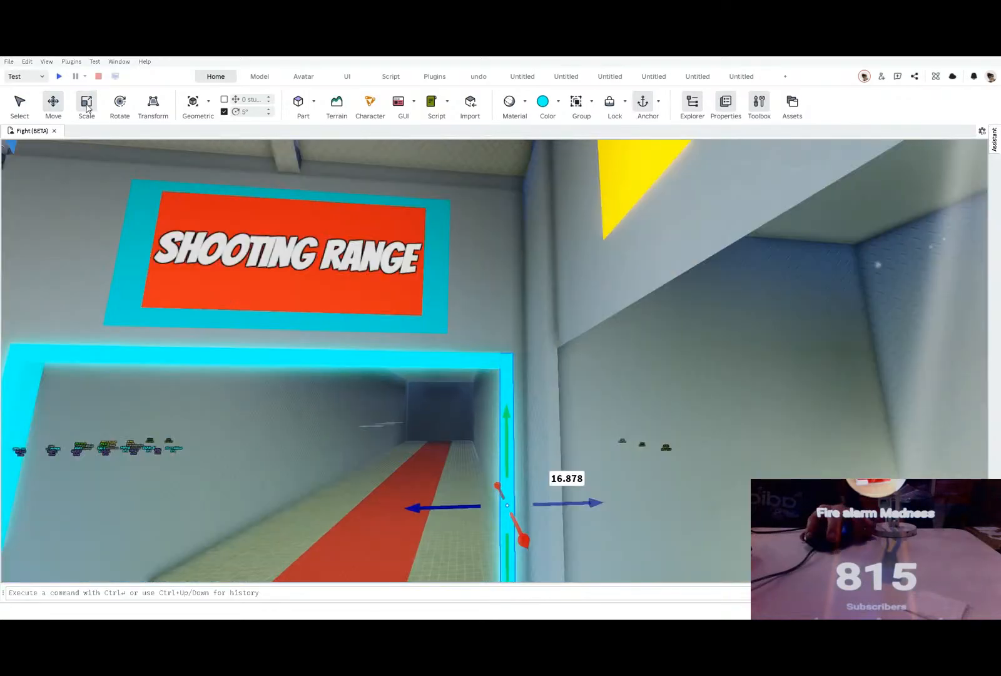
pyautogui.moveTo(536, 496); pyautogui.dragTo(537, 490)
# Step: Adjust the vertical cyan strip beside the pebble wall so its top corner meets the horizontal strip
pyautogui.press('s')
pyautogui.press('a')
pyautogui.press('s')
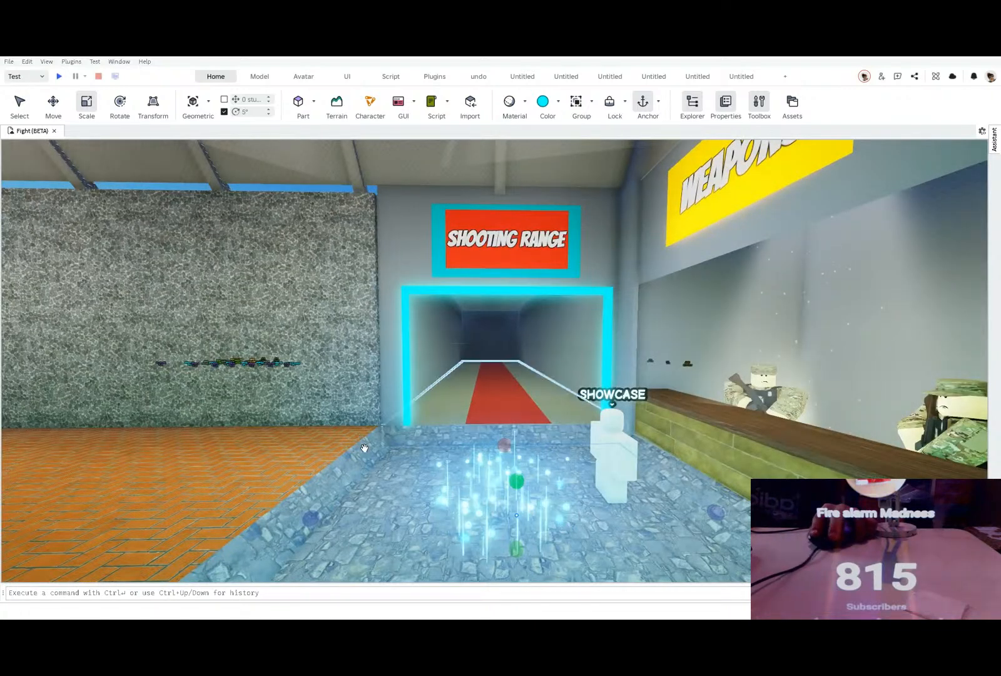
pyautogui.press('w')
pyautogui.press('s')
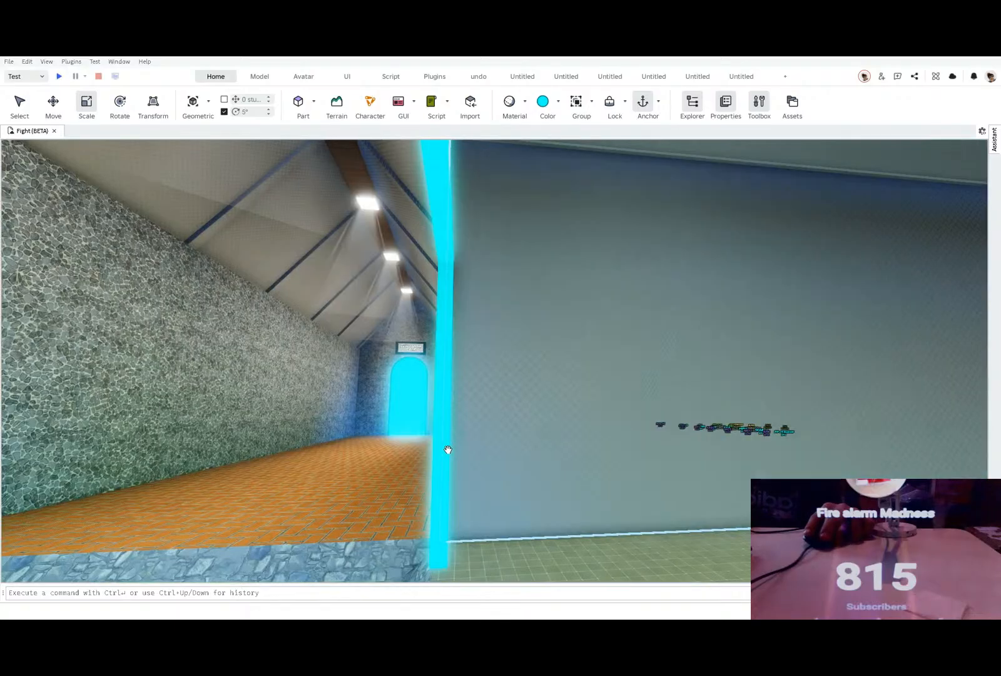
pyautogui.click(459, 293)
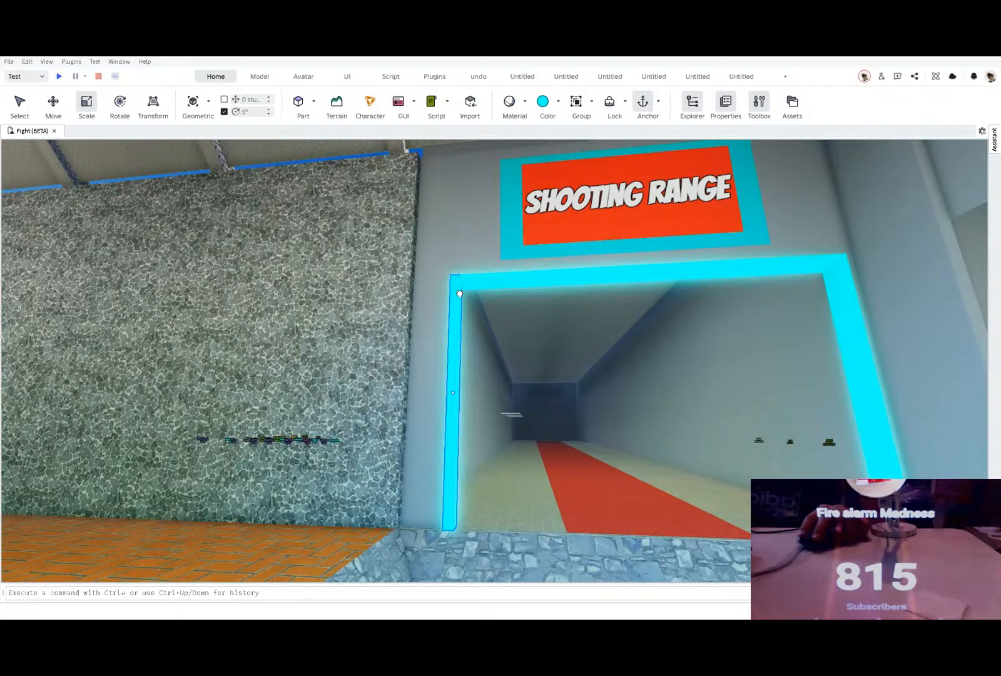
pyautogui.moveTo(431, 319); pyautogui.dragTo(391, 351, button='right')
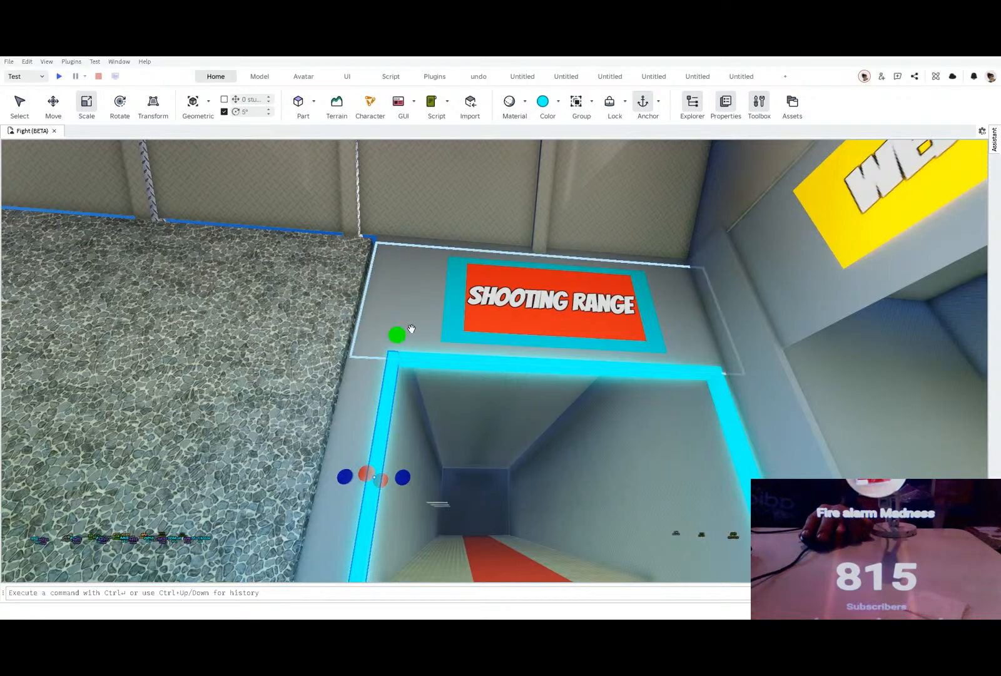
pyautogui.moveTo(472, 441); pyautogui.dragTo(422, 408, button='right')
# Step: Scale the back wall of the shooting range hall forward toward the doorway to shorten the hall
pyautogui.click(497, 432)
pyautogui.press('d')
pyautogui.press('d')
pyautogui.click(459, 318)
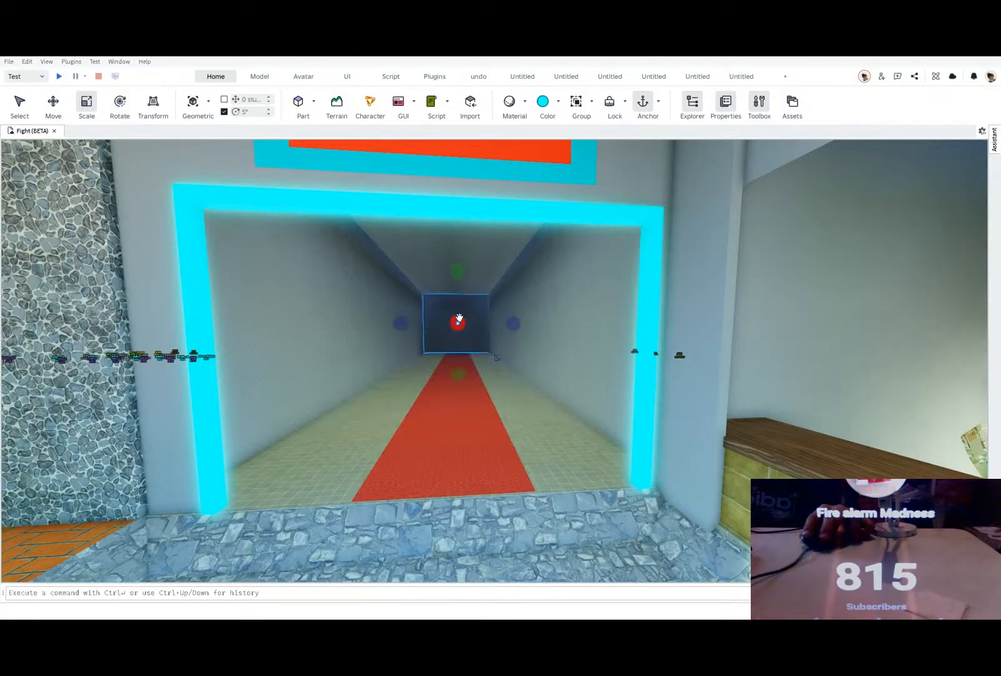
pyautogui.moveTo(459, 318)
pyautogui.mouseDown()
pyautogui.moveTo(475, 299)
pyautogui.moveTo(454, 298)
pyautogui.moveTo(445, 311)
pyautogui.moveTo(454, 310)
pyautogui.mouseUp()
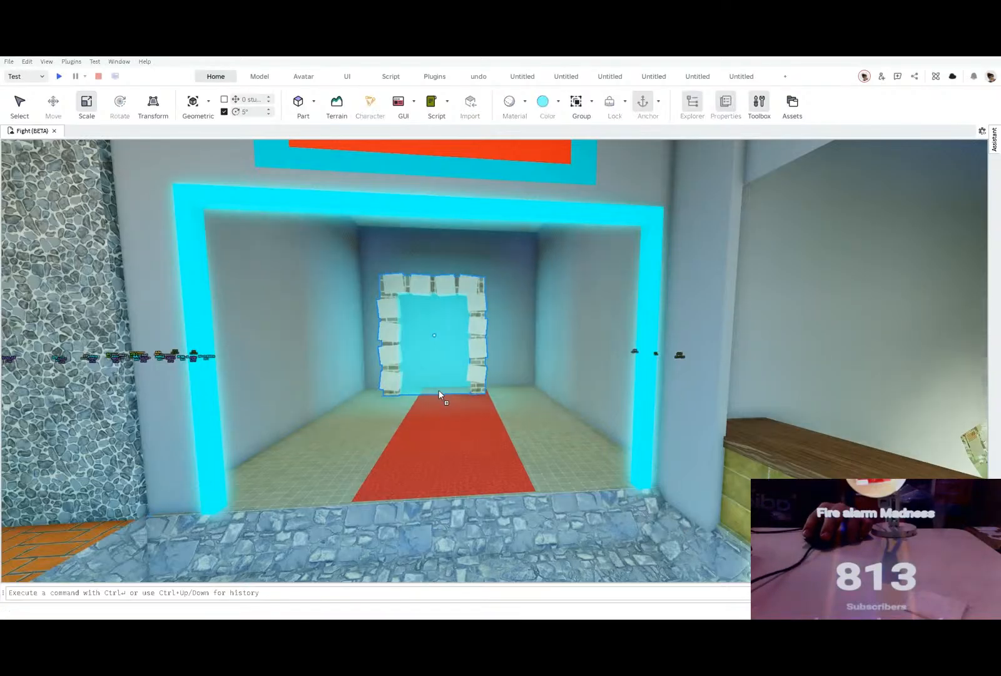
# Step: Try a stone-framed cyan portal against the shooting range's back wall, and delete it
pyautogui.moveTo(438, 390); pyautogui.dragTo(438, 387)
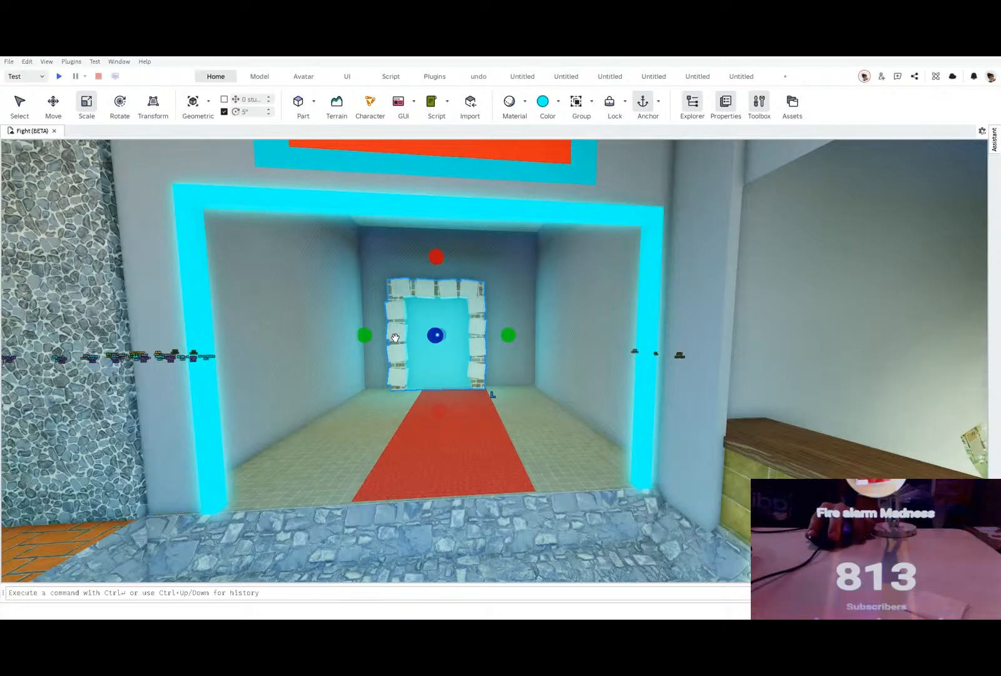
pyautogui.press('Delete')
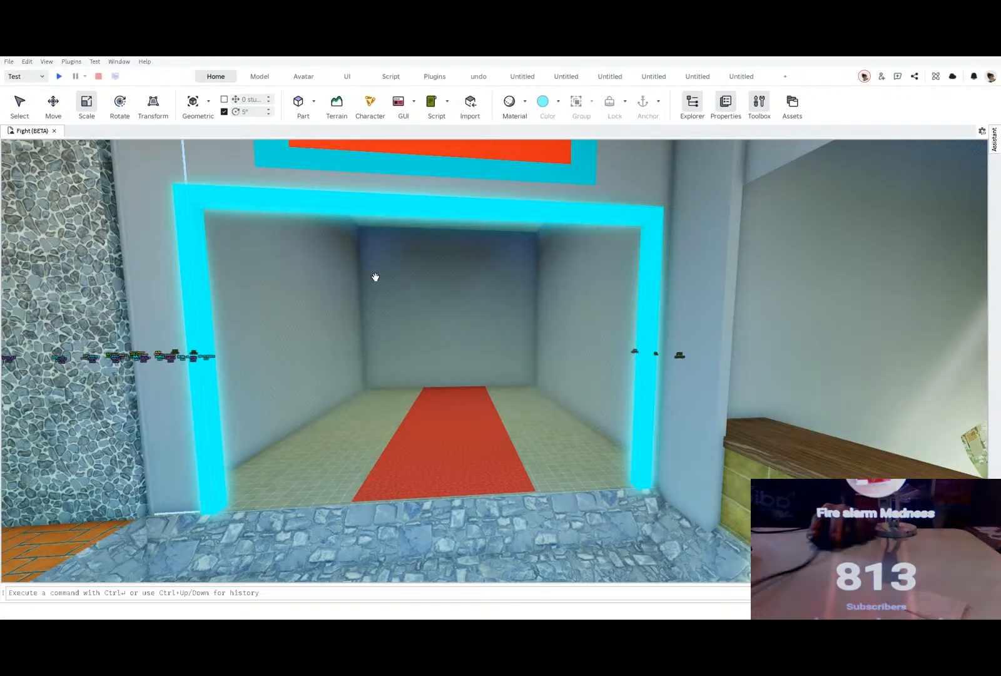
pyautogui.moveTo(399, 337)
pyautogui.mouseDown(button='right')
pyautogui.moveTo(406, 328)
pyautogui.moveTo(401, 336)
pyautogui.mouseUp(button='right')
pyautogui.press('w')
pyautogui.press('d')
pyautogui.press('w')
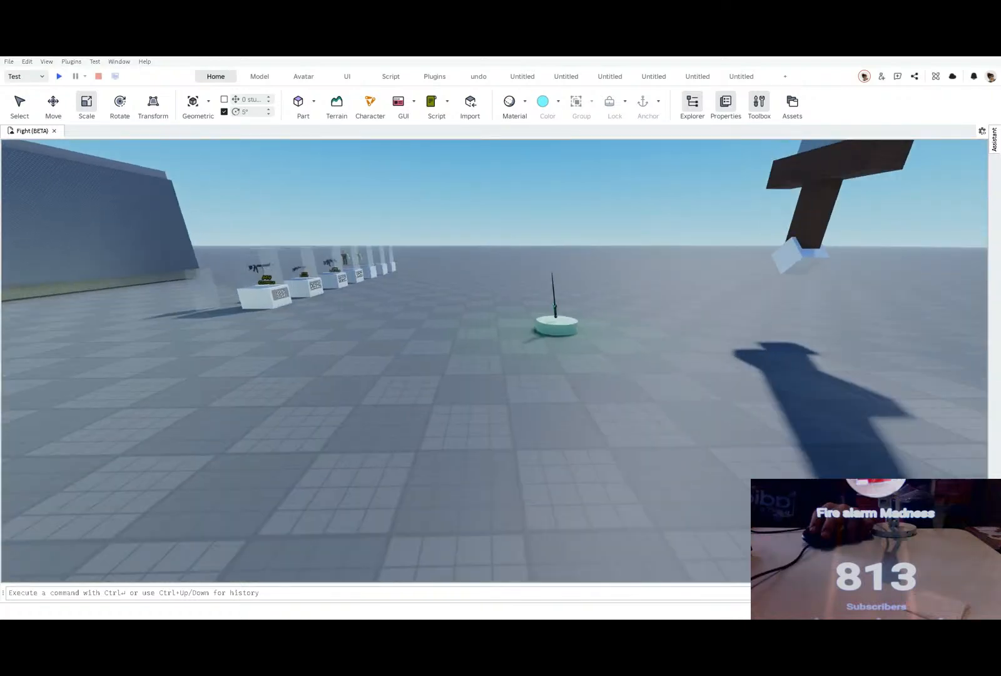
# Step: Insert the pair of stone-framed red and blue portals on the open baseplate
pyautogui.press('a')
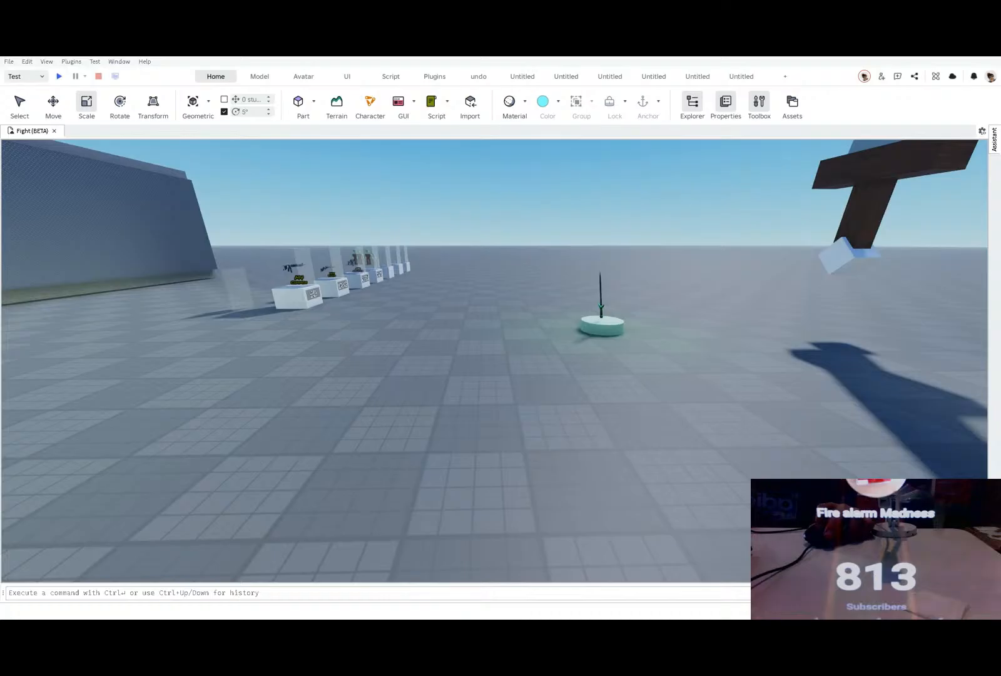
pyautogui.moveTo(373, 407)
pyautogui.mouseDown()
pyautogui.moveTo(423, 374)
pyautogui.moveTo(436, 388)
pyautogui.moveTo(313, 420)
pyautogui.moveTo(325, 419)
pyautogui.mouseUp()
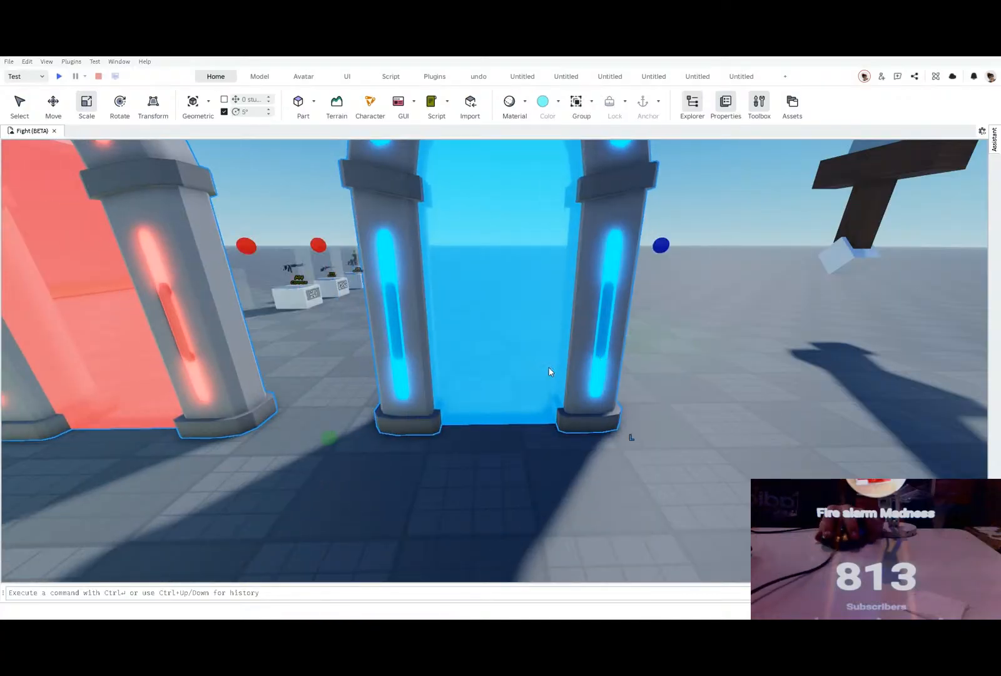
pyautogui.moveTo(458, 394); pyautogui.dragTo(442, 394)
pyautogui.scroll(-10, 443, 394)
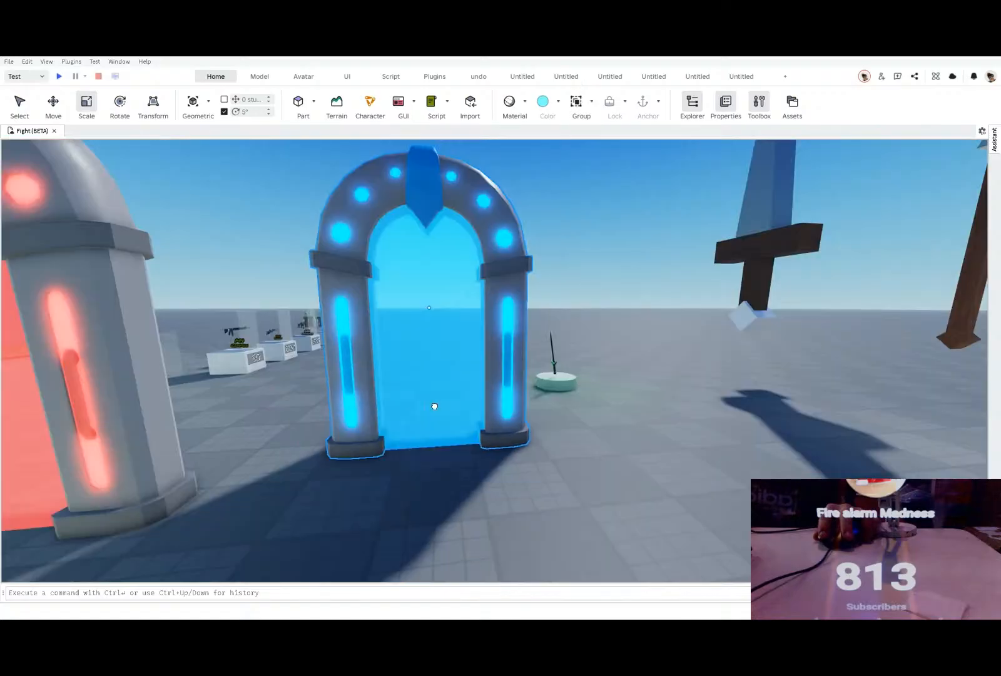
# Step: Move the blue portal into the shooting range hall and stand it against the back wall
pyautogui.scroll(10, 436, 400)
pyautogui.moveTo(438, 390); pyautogui.dragTo(568, 292)
pyautogui.moveTo(568, 291); pyautogui.dragTo(568, 289, button='right')
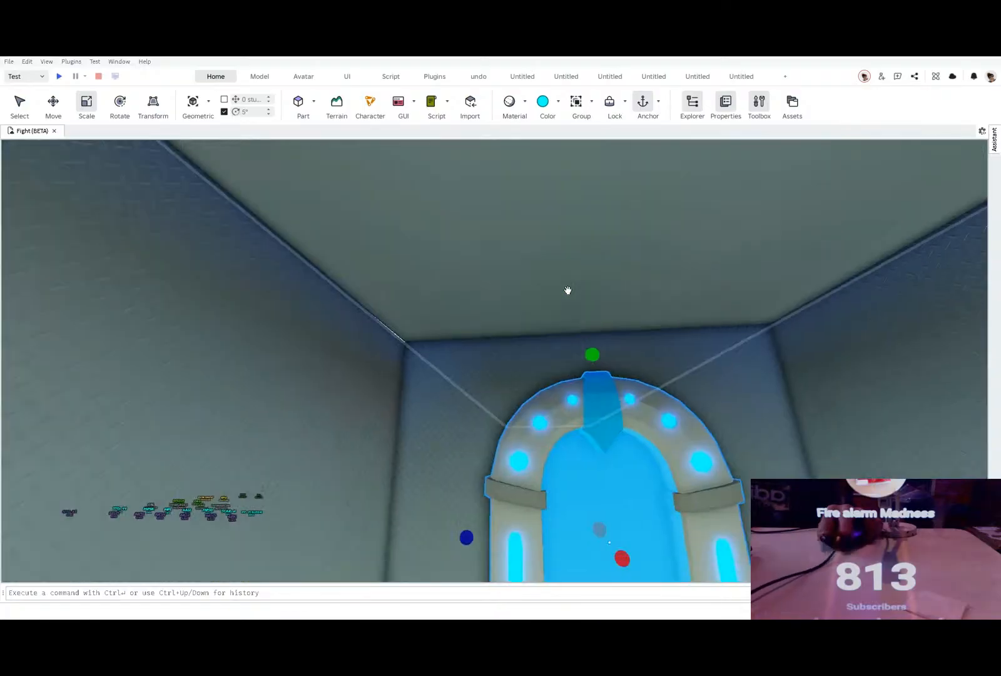
pyautogui.press('s')
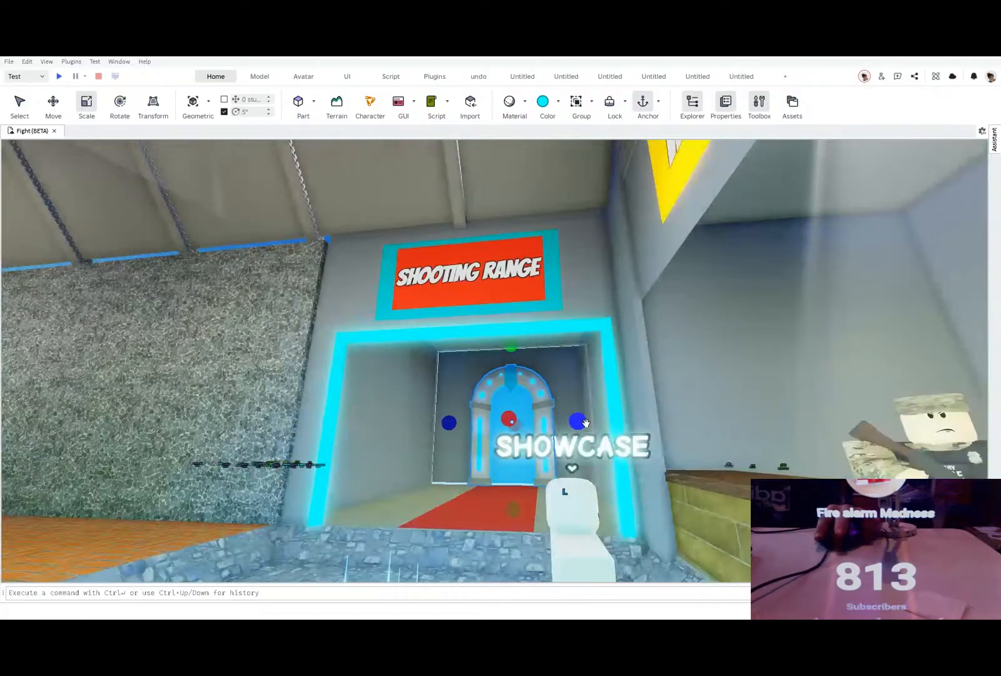
# Step: Widen the blue portal slightly, and adjust its sideways position and height on the hall's back wall
pyautogui.moveTo(584, 422)
pyautogui.mouseDown()
pyautogui.moveTo(589, 438)
pyautogui.moveTo(588, 429)
pyautogui.mouseUp()
pyautogui.press('w')
pyautogui.click(54, 103)
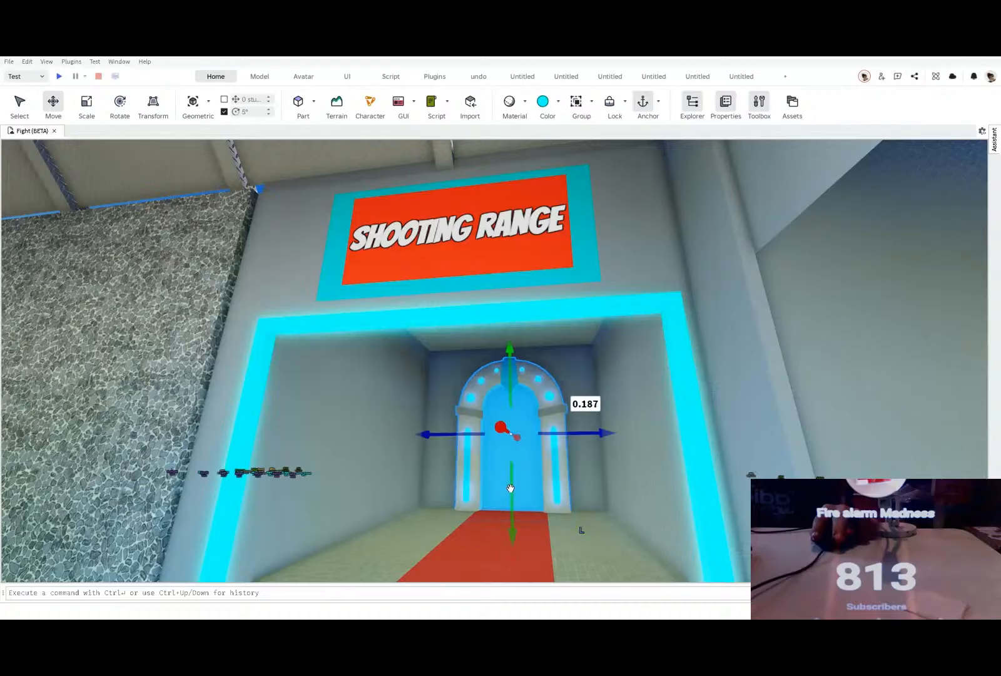
pyautogui.moveTo(510, 489); pyautogui.dragTo(510, 486)
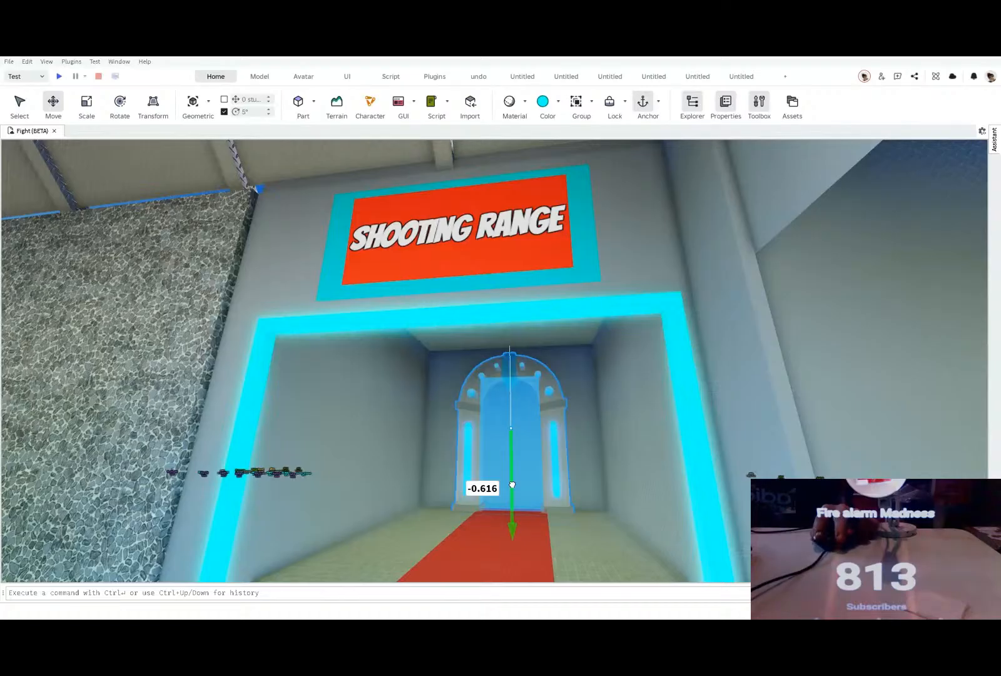
pyautogui.press('w')
pyautogui.moveTo(510, 487); pyautogui.dragTo(506, 483, button='right')
pyautogui.press('d')
pyautogui.press('s')
pyautogui.click(505, 483)
# Step: Insert a block part on the open baseplate and scale it into a large rectangular floor slab
pyautogui.press('s')
pyautogui.moveTo(493, 358); pyautogui.dragTo(720, 304)
pyautogui.press('d')
pyautogui.press('d')
pyautogui.press('w')
pyautogui.moveTo(607, 410); pyautogui.dragTo(607, 412, button='right')
pyautogui.click(607, 411)
pyautogui.click(298, 102)
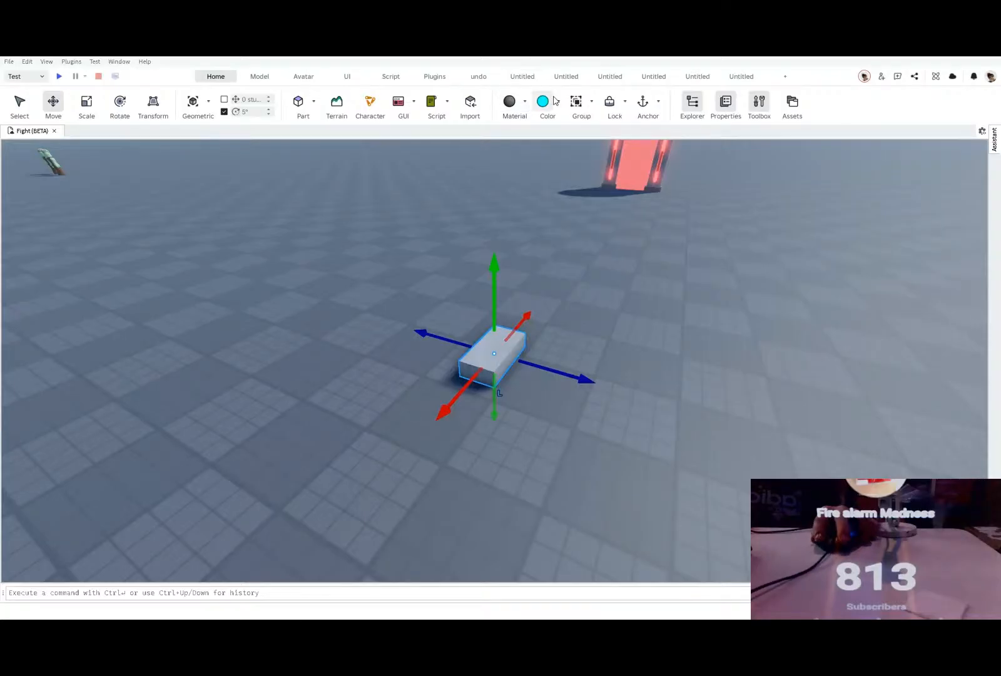
pyautogui.click(87, 103)
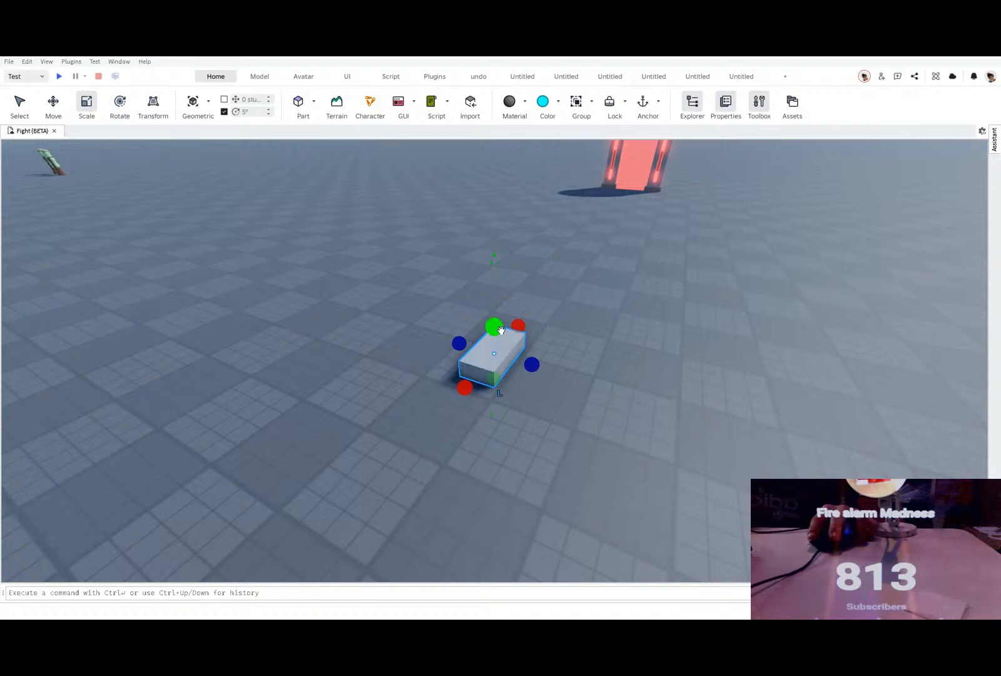
pyautogui.moveTo(498, 327); pyautogui.dragTo(572, 467)
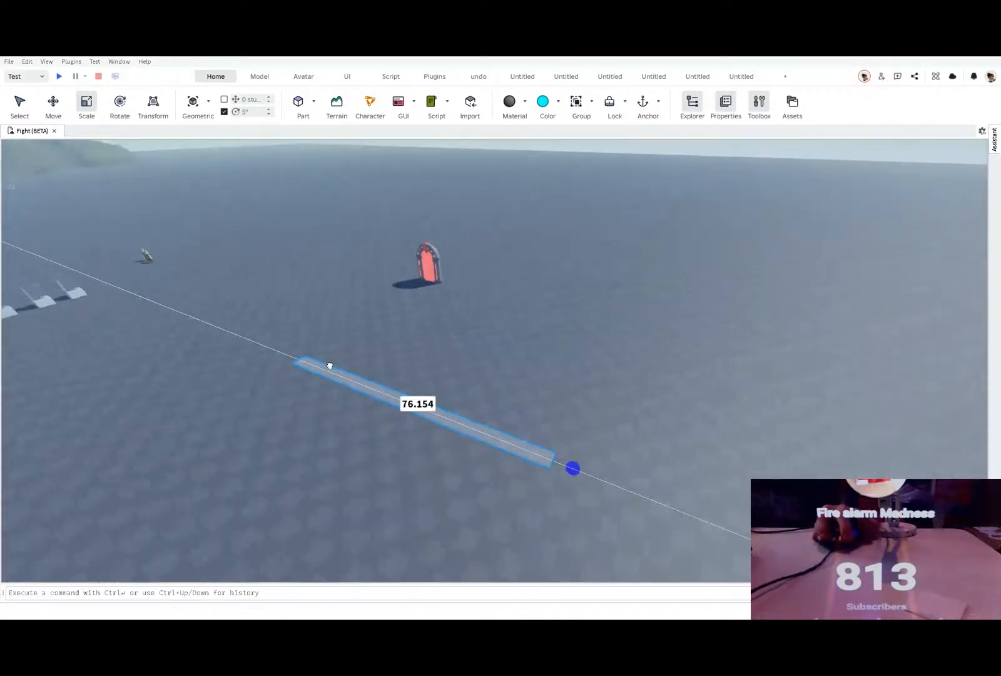
pyautogui.moveTo(427, 379); pyautogui.dragTo(474, 330)
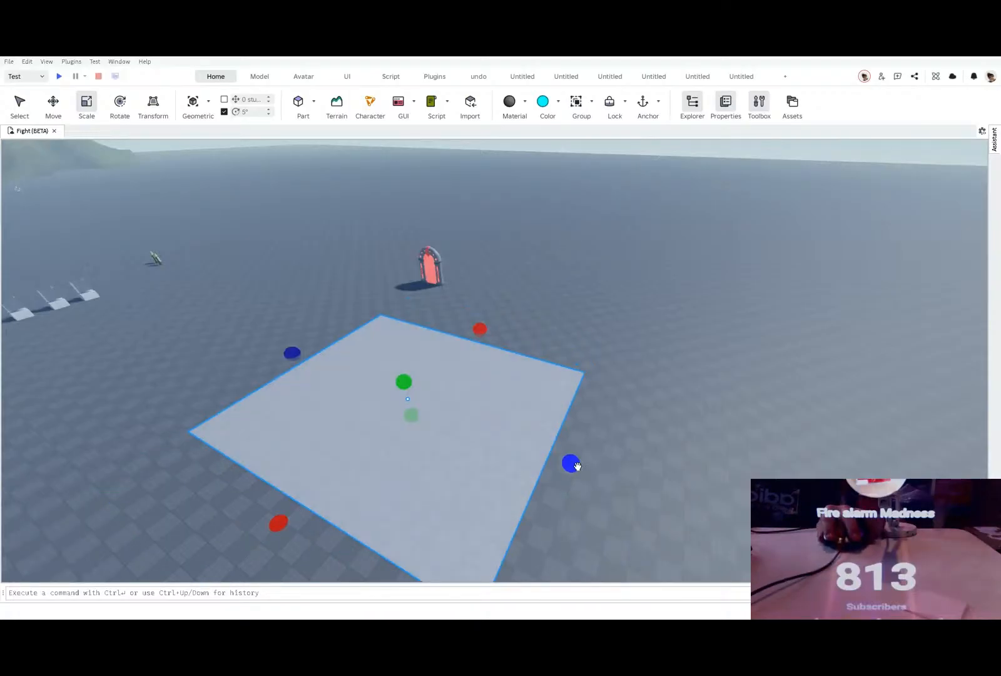
pyautogui.moveTo(576, 466); pyautogui.dragTo(654, 481)
# Step: Duplicate the floor slab, narrow the copy to a thin strip along one long edge, and raise it into a wall
pyautogui.moveTo(337, 507); pyautogui.dragTo(526, 358)
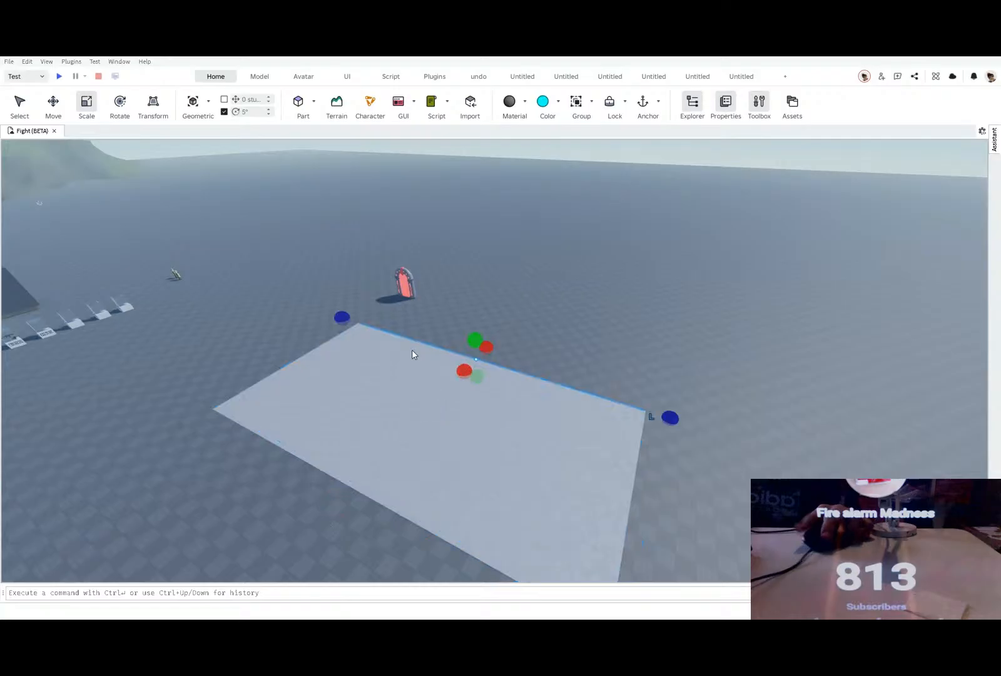
pyautogui.press('w')
pyautogui.moveTo(466, 343); pyautogui.dragTo(468, 271)
pyautogui.press('w')
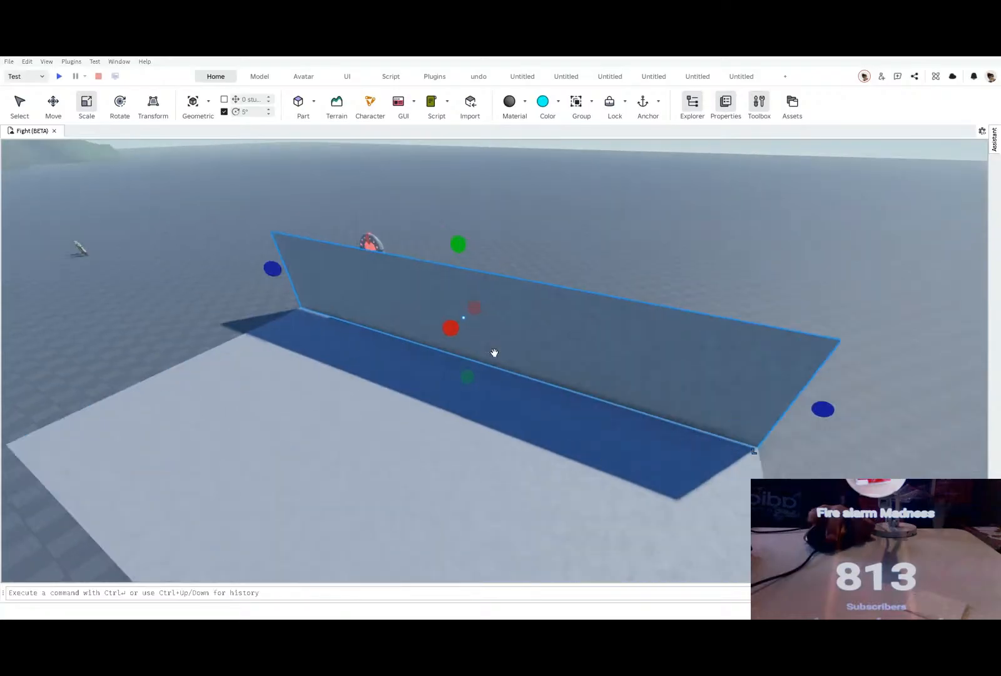
# Step: Apply a brick material to the new wall and color it dark brown
pyautogui.press('w')
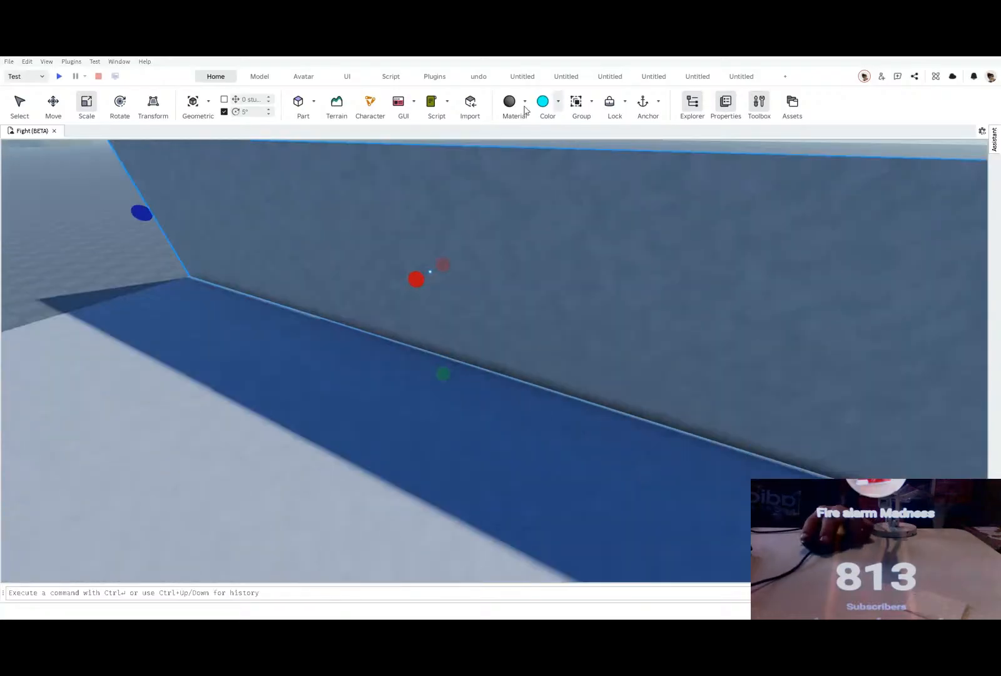
pyautogui.click(515, 104)
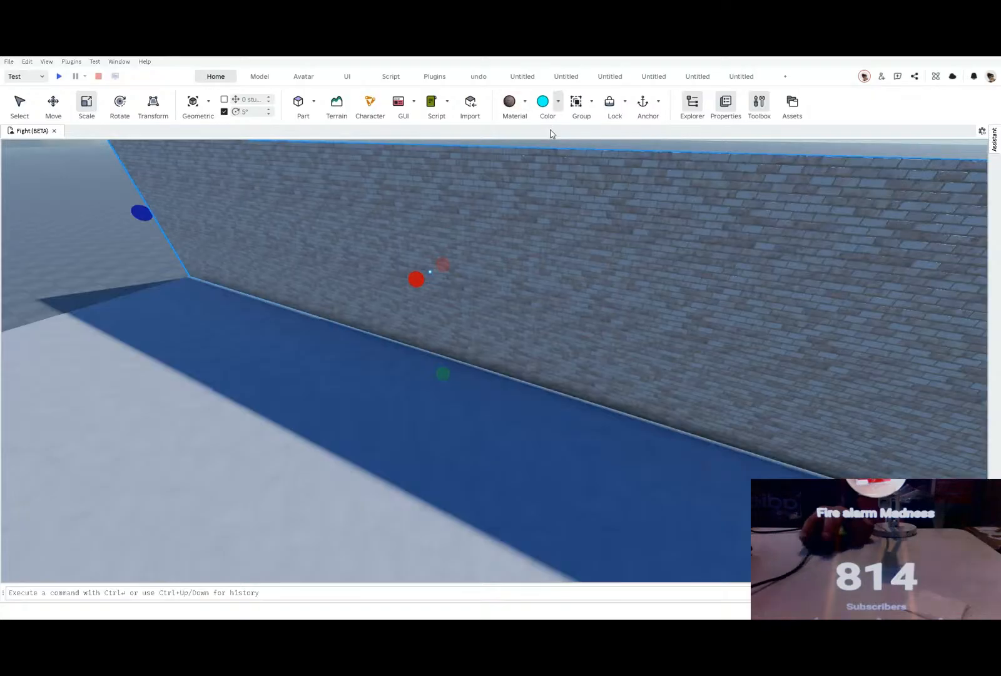
pyautogui.click(518, 249)
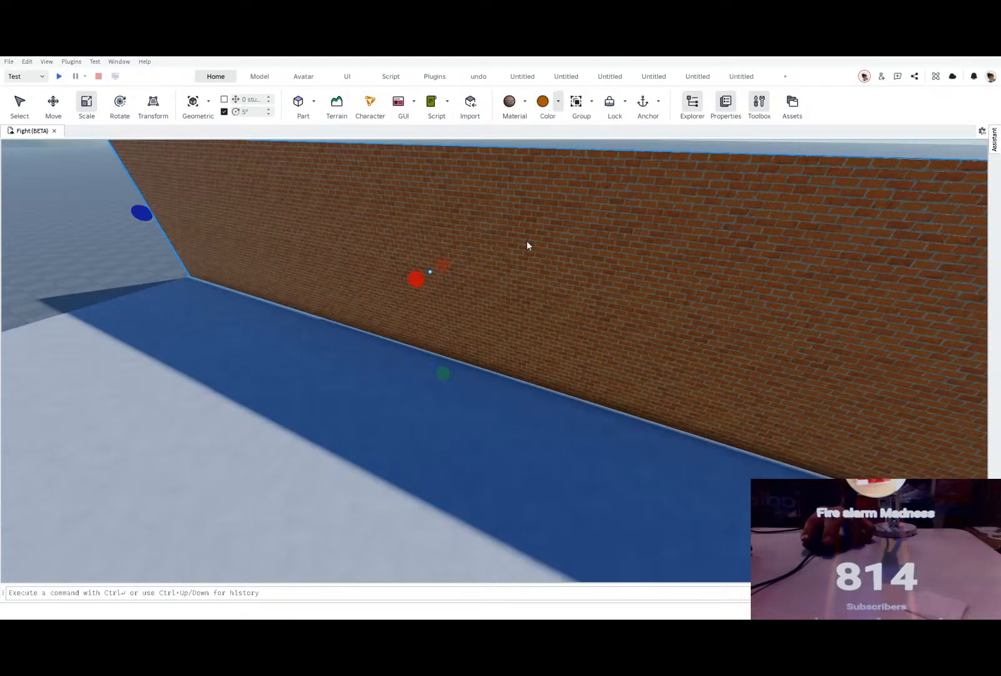
pyautogui.click(543, 103)
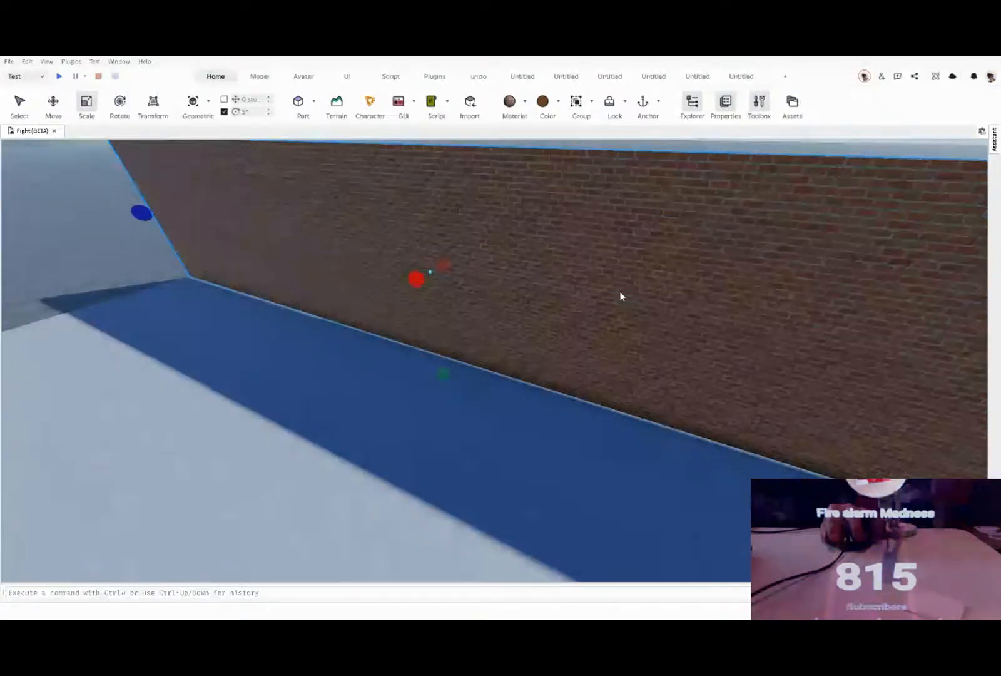
# Step: Thicken the brick wall slightly and place a copy 61.035 studs across at the floor's opposite long edge
pyautogui.moveTo(599, 265); pyautogui.dragTo(599, 265, button='right')
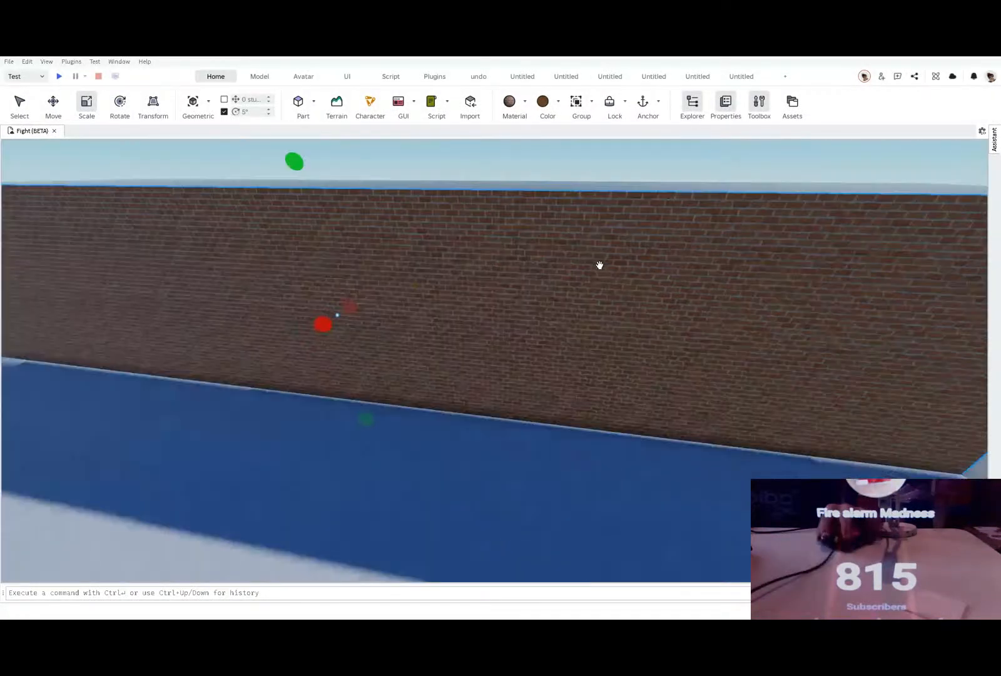
pyautogui.press('f')
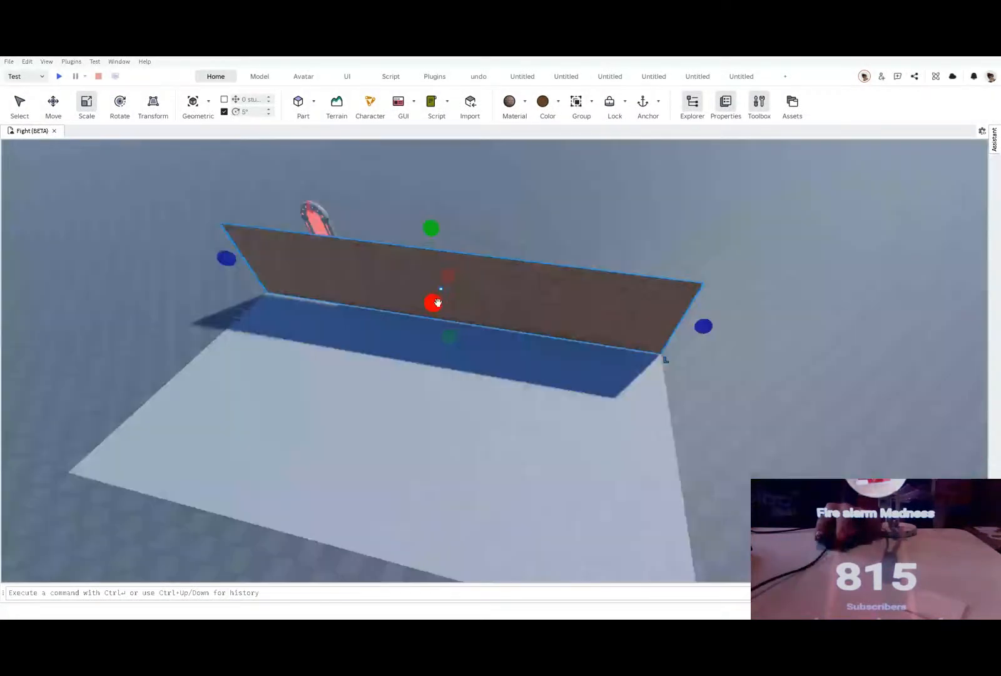
pyautogui.moveTo(433, 301); pyautogui.dragTo(431, 307)
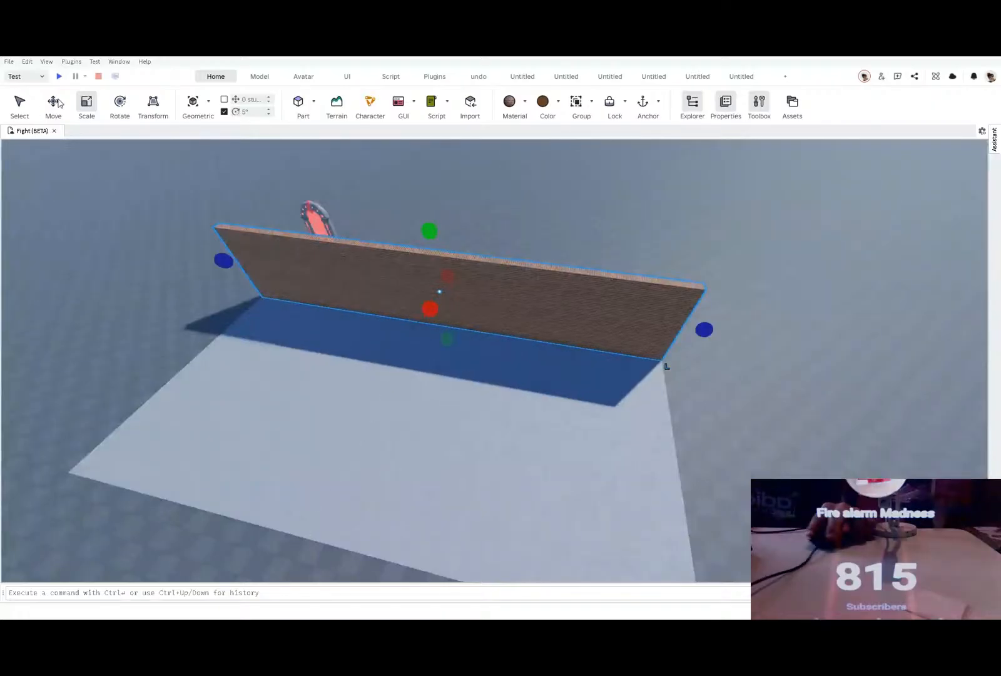
pyautogui.click(58, 105)
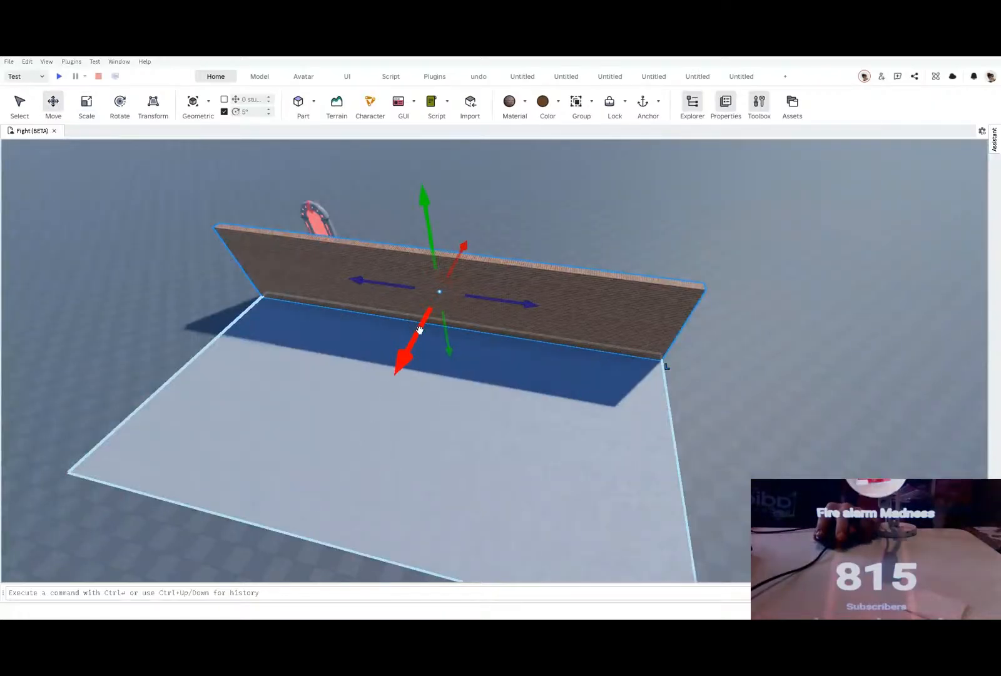
pyautogui.moveTo(410, 324); pyautogui.dragTo(264, 472)
pyautogui.scroll(-1, 264, 470)
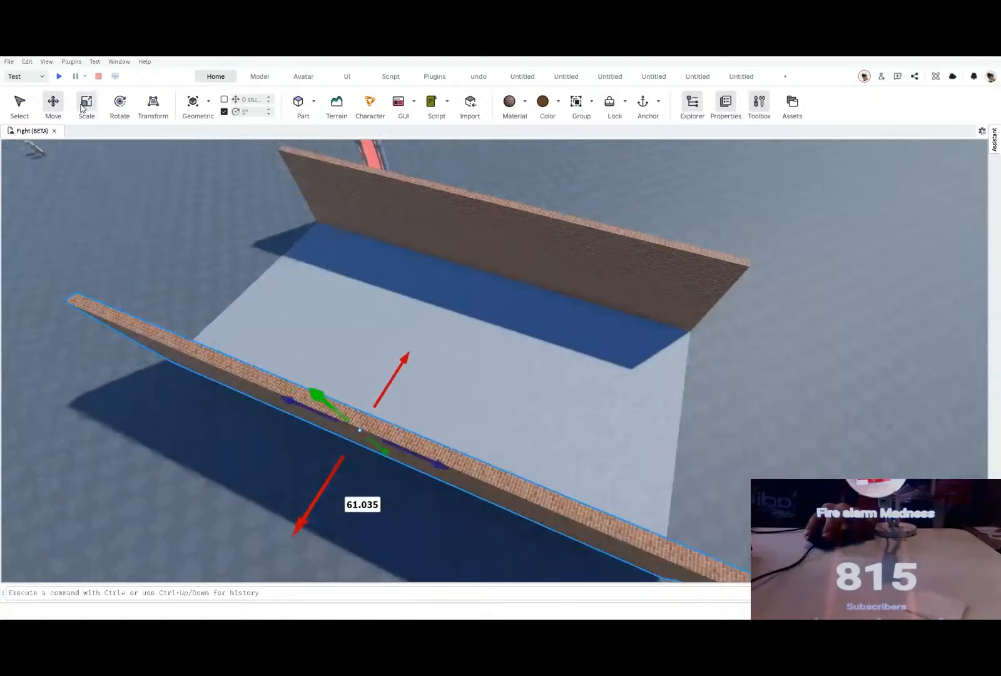
# Step: Duplicate the brick wall and scale the copy into an end wall spanning the two long walls
pyautogui.click(87, 105)
pyautogui.moveTo(121, 325); pyautogui.dragTo(380, 489)
pyautogui.moveTo(382, 490); pyautogui.dragTo(381, 489, button='right')
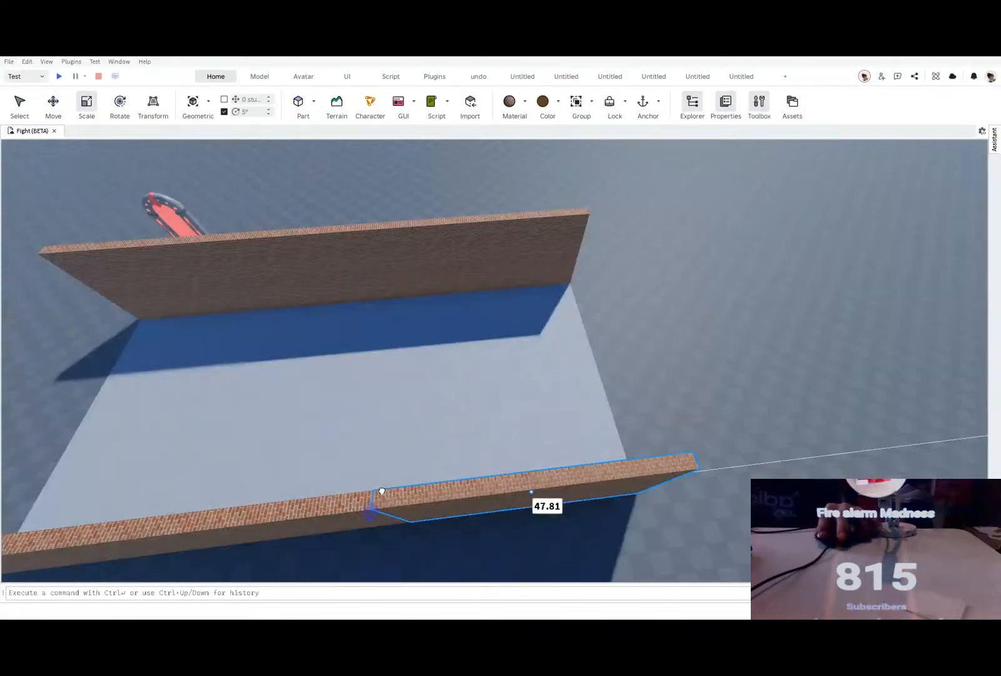
pyautogui.moveTo(380, 489); pyautogui.dragTo(440, 212)
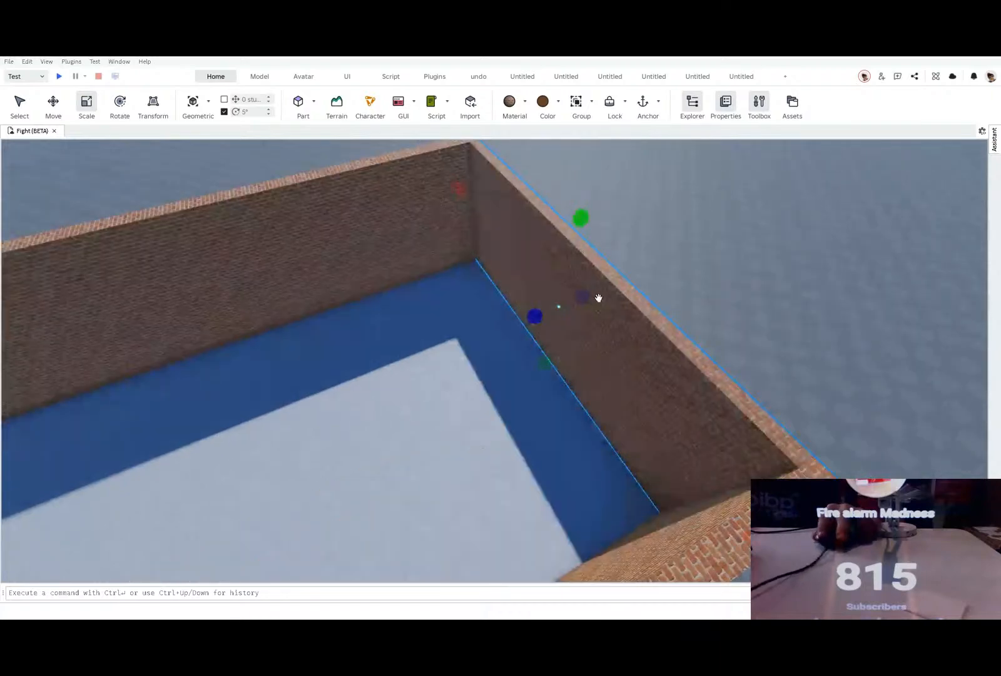
# Step: Move a copy of the brick end wall to the opposite end of the floor to enclose the room
pyautogui.click(50, 106)
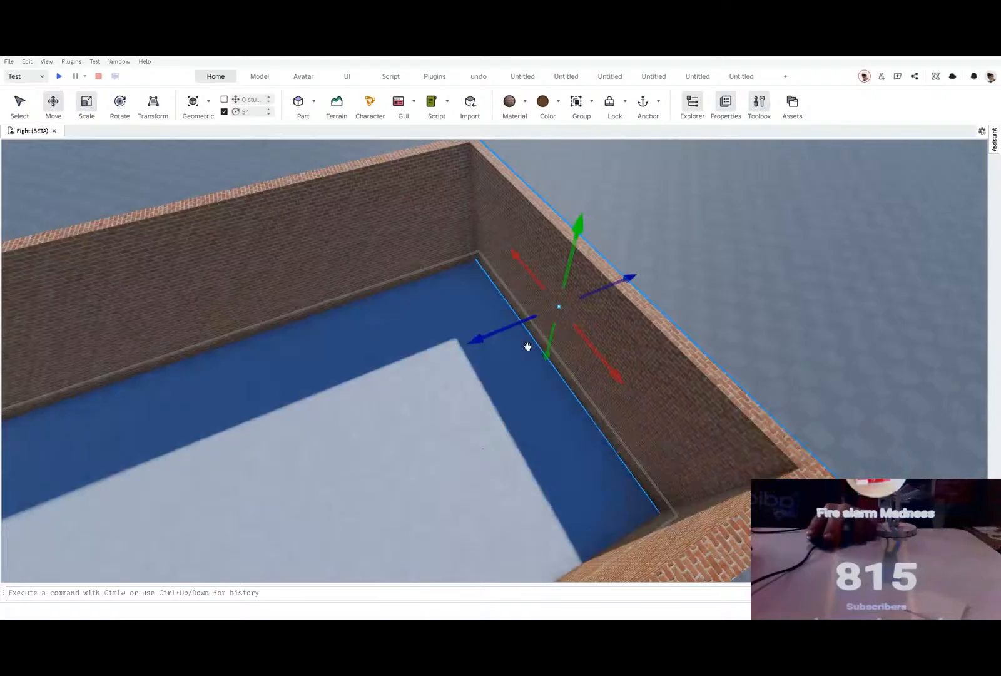
pyautogui.moveTo(511, 330); pyautogui.dragTo(473, 313)
pyautogui.click(400, 412)
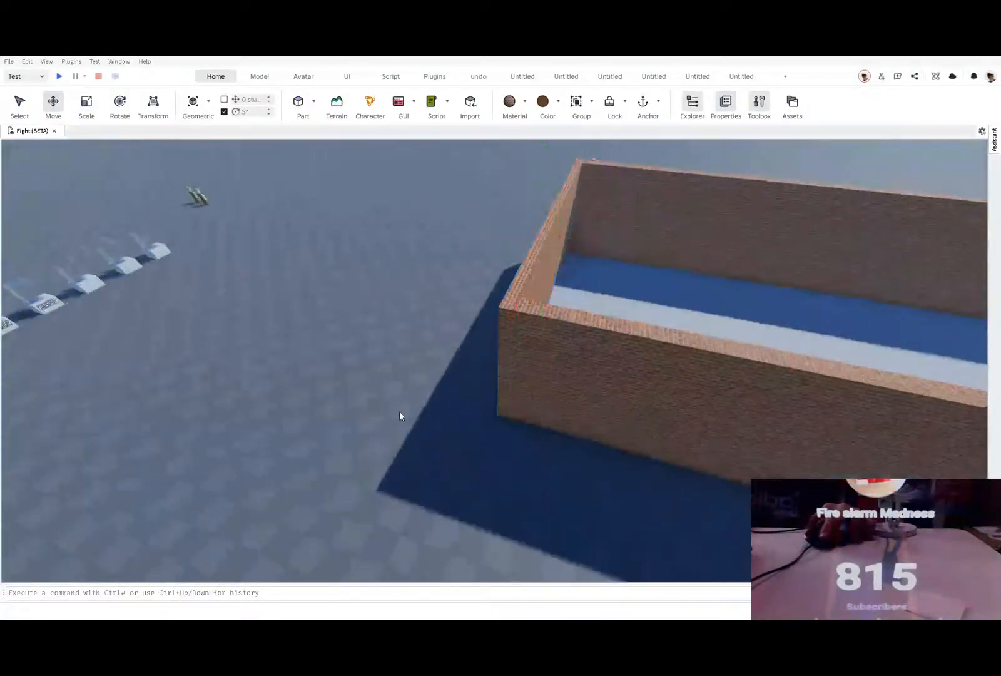
# Step: Move the red portal into the brick room and rotate it parallel to the brick wall behind it
pyautogui.moveTo(400, 410); pyautogui.dragTo(513, 340, button='right')
pyautogui.click(500, 323)
pyautogui.press('f')
pyautogui.moveTo(513, 340); pyautogui.dragTo(514, 319)
pyautogui.scroll(-3, 514, 319)
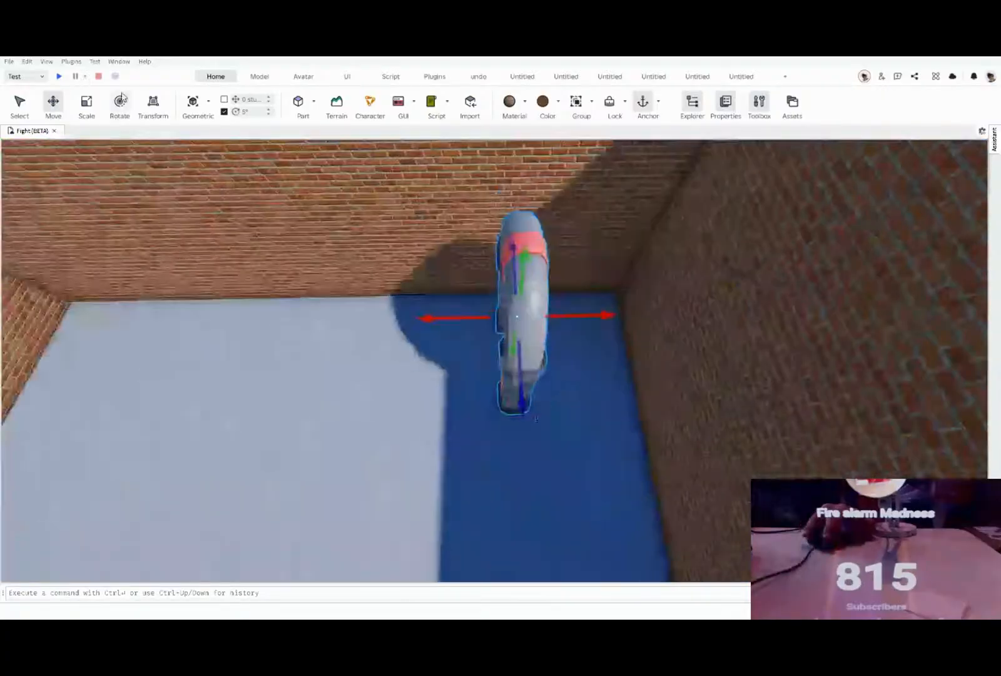
pyautogui.click(120, 100)
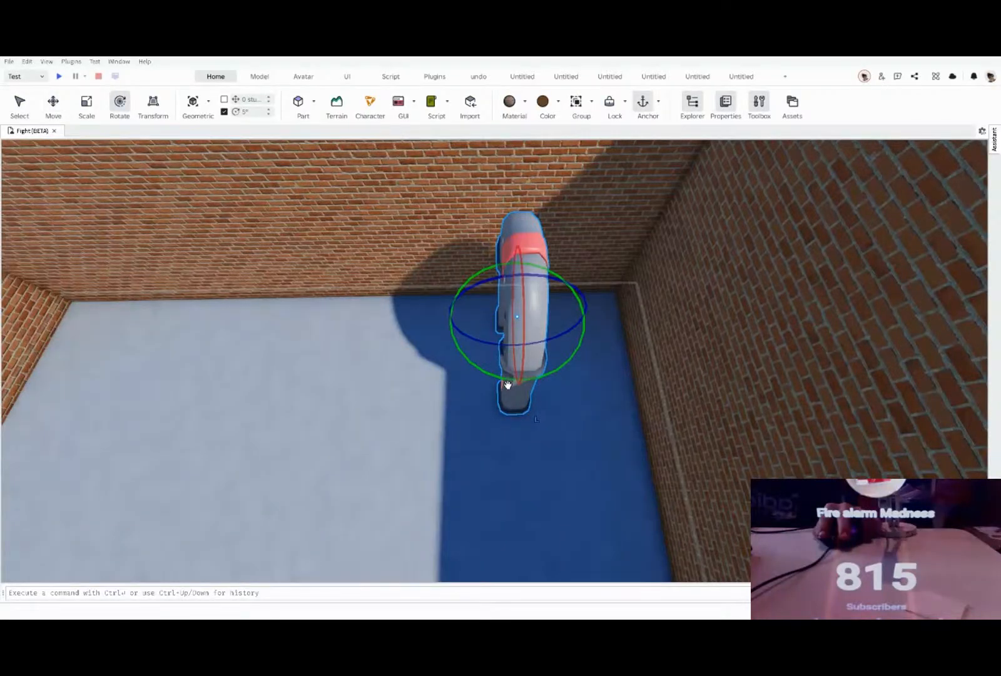
pyautogui.moveTo(507, 384); pyautogui.dragTo(538, 300)
# Step: Widen the red portal and reposition it against the brick wall near the room's corner
pyautogui.hotkey('ctrl', '3')
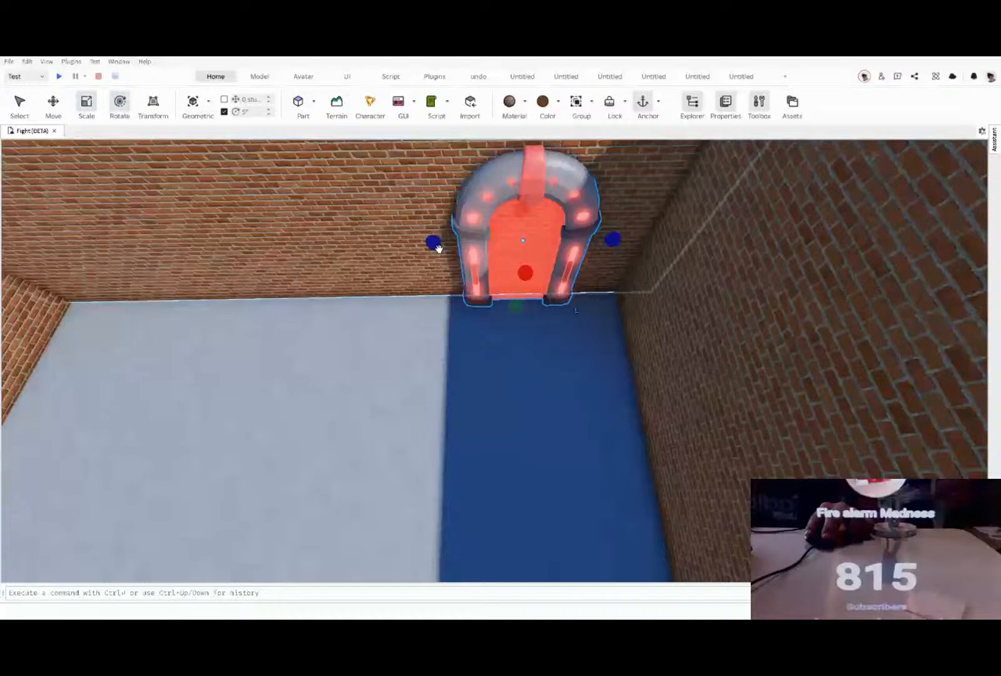
pyautogui.moveTo(438, 249); pyautogui.dragTo(418, 244)
pyautogui.hotkey('ctrl', '2')
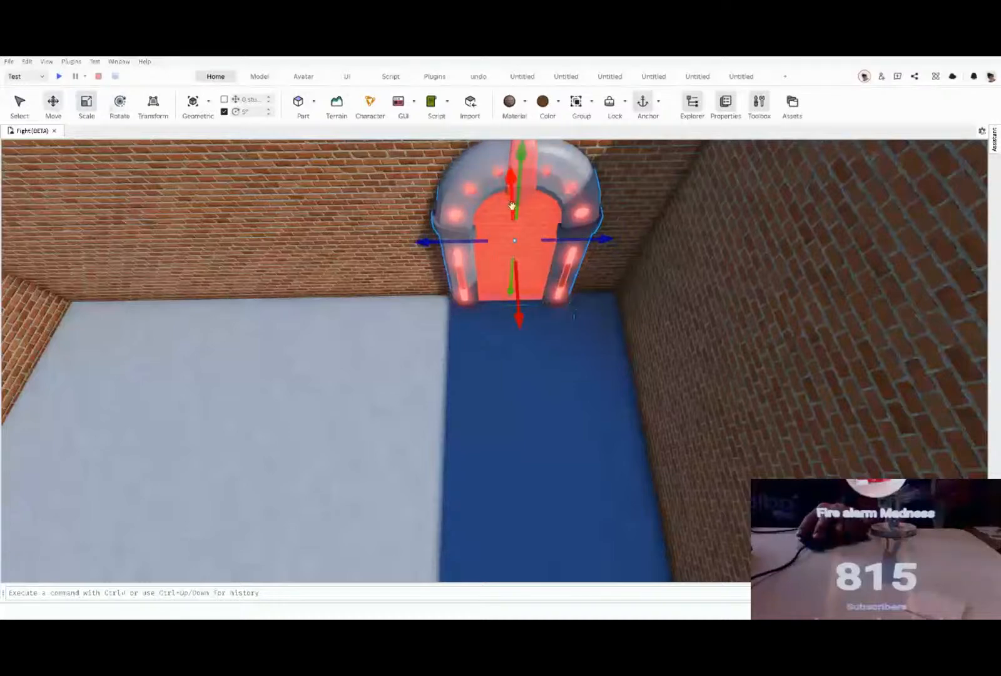
pyautogui.moveTo(516, 207); pyautogui.dragTo(522, 194)
pyautogui.moveTo(596, 232); pyautogui.dragTo(599, 231)
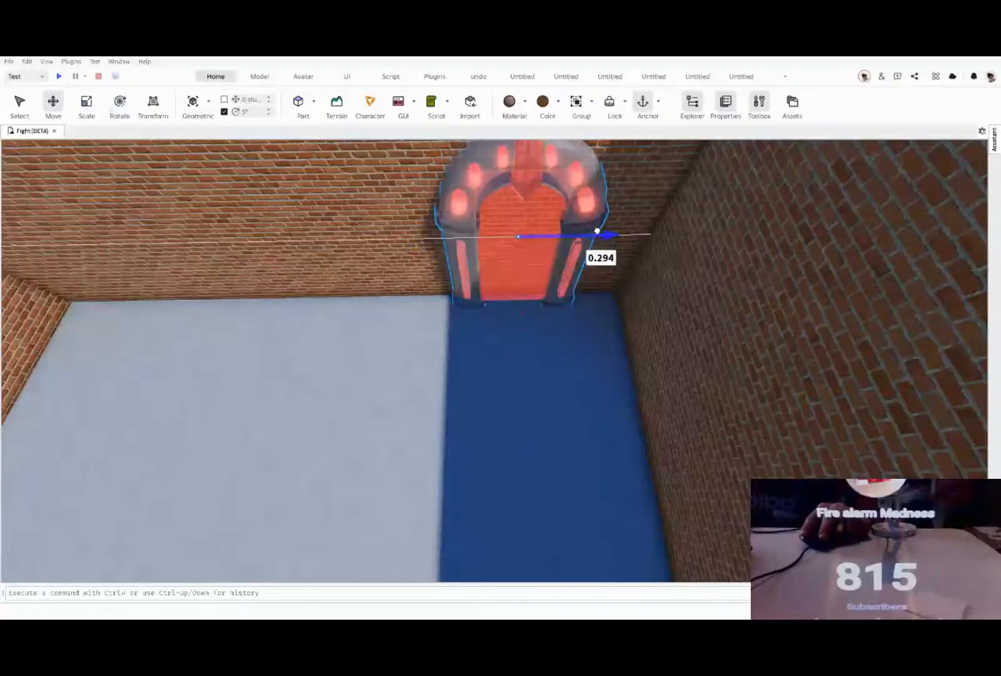
# Step: Examine the shooting range doorway from inside the hall and the building from above
pyautogui.scroll(-5, 598, 225)
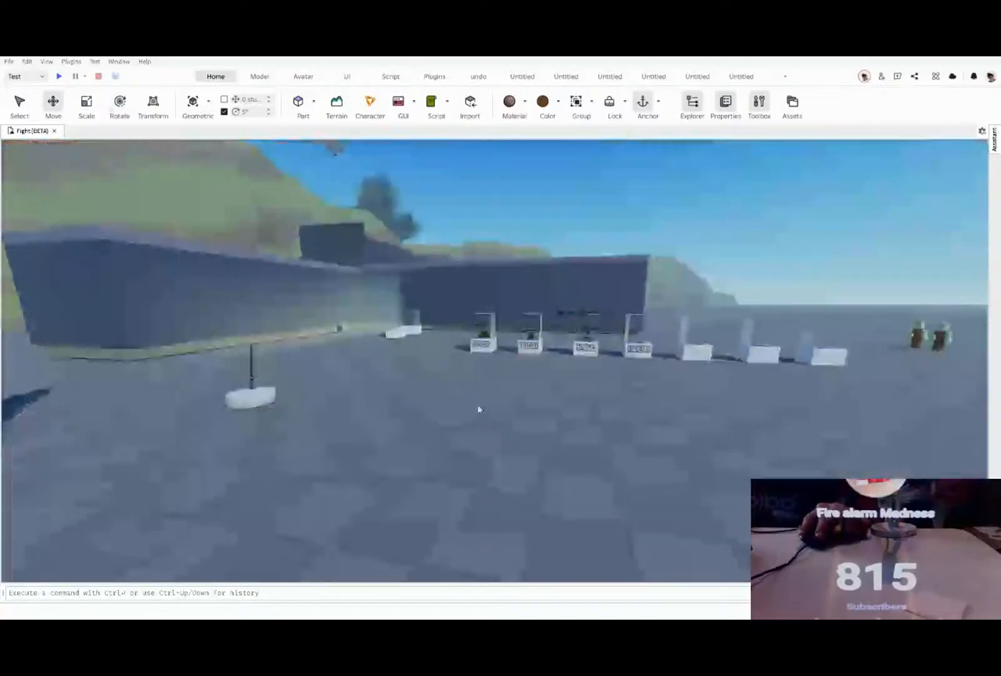
pyautogui.moveTo(479, 410); pyautogui.dragTo(479, 410, button='right')
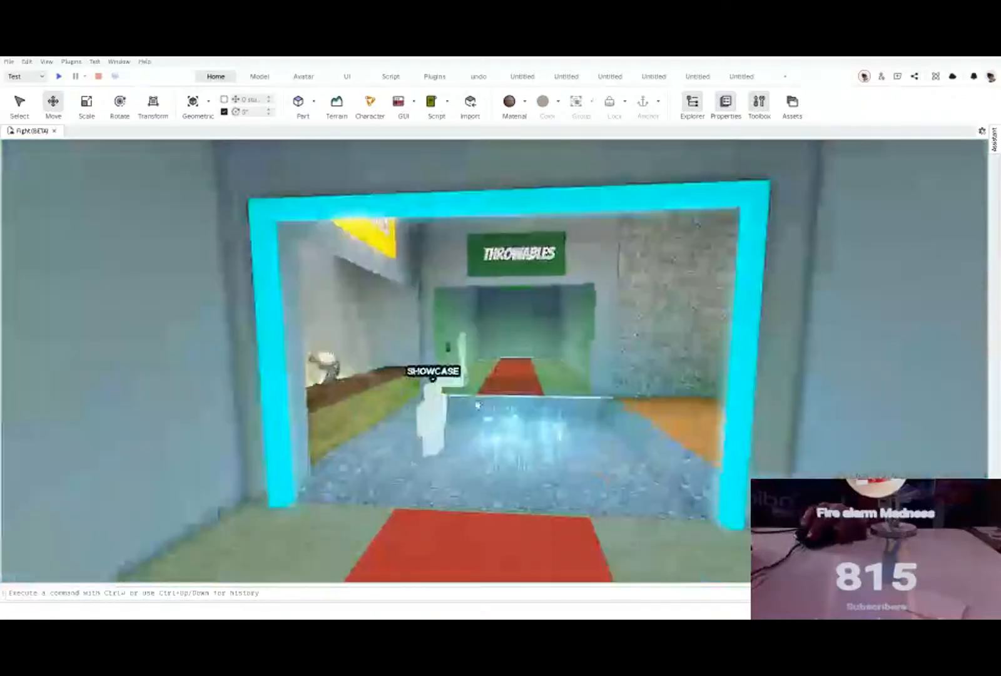
pyautogui.moveTo(477, 405); pyautogui.dragTo(477, 405, button='right')
pyautogui.press('s')
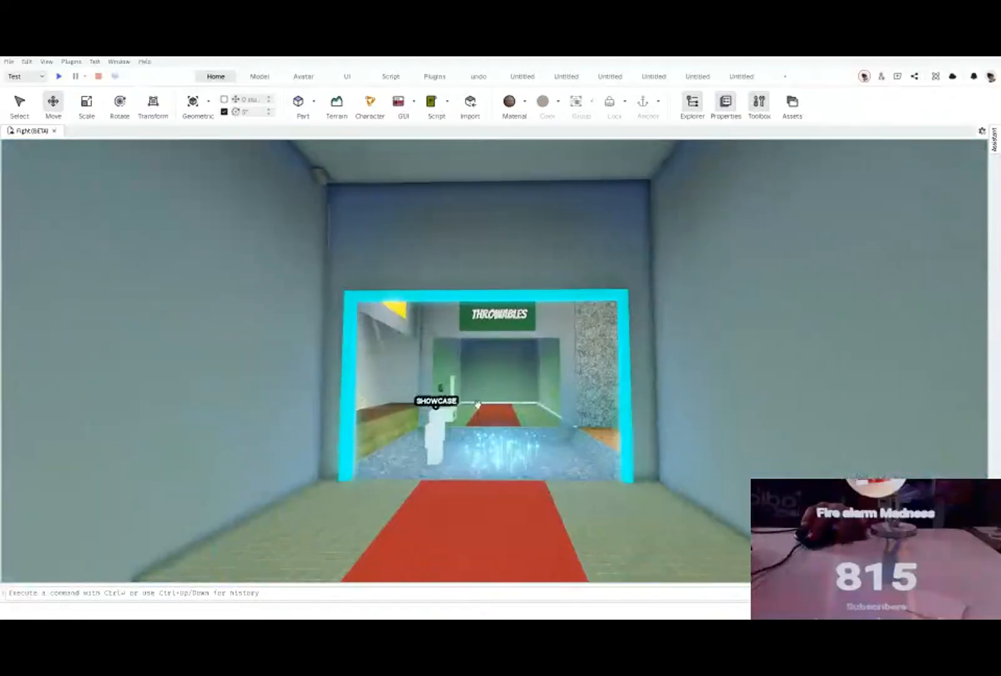
pyautogui.press('w')
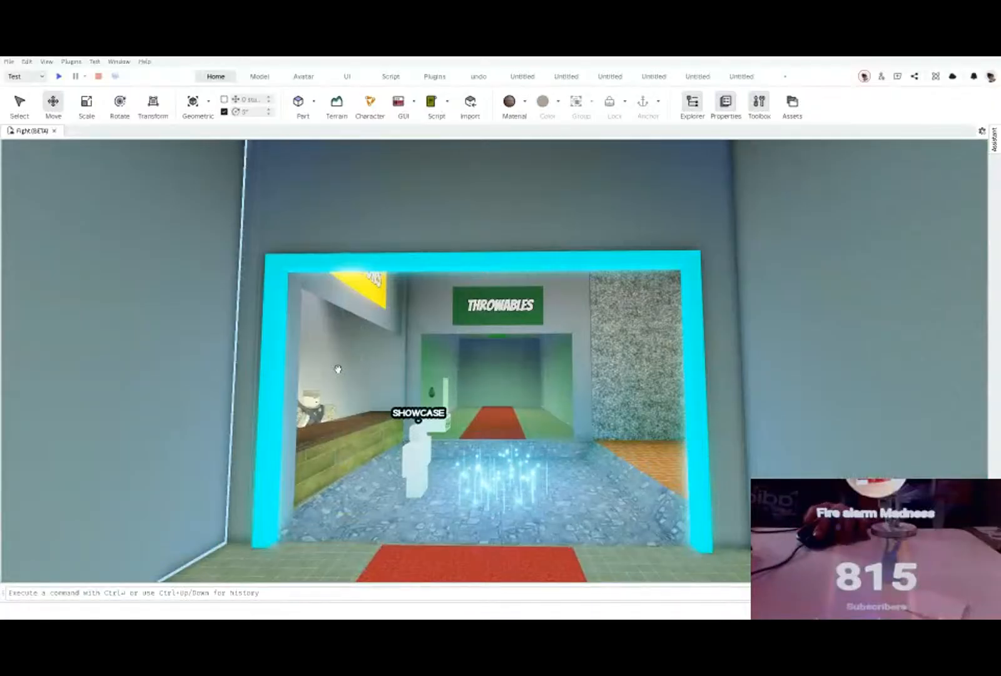
pyautogui.press('s')
pyautogui.moveTo(529, 396); pyautogui.dragTo(527, 400, button='right')
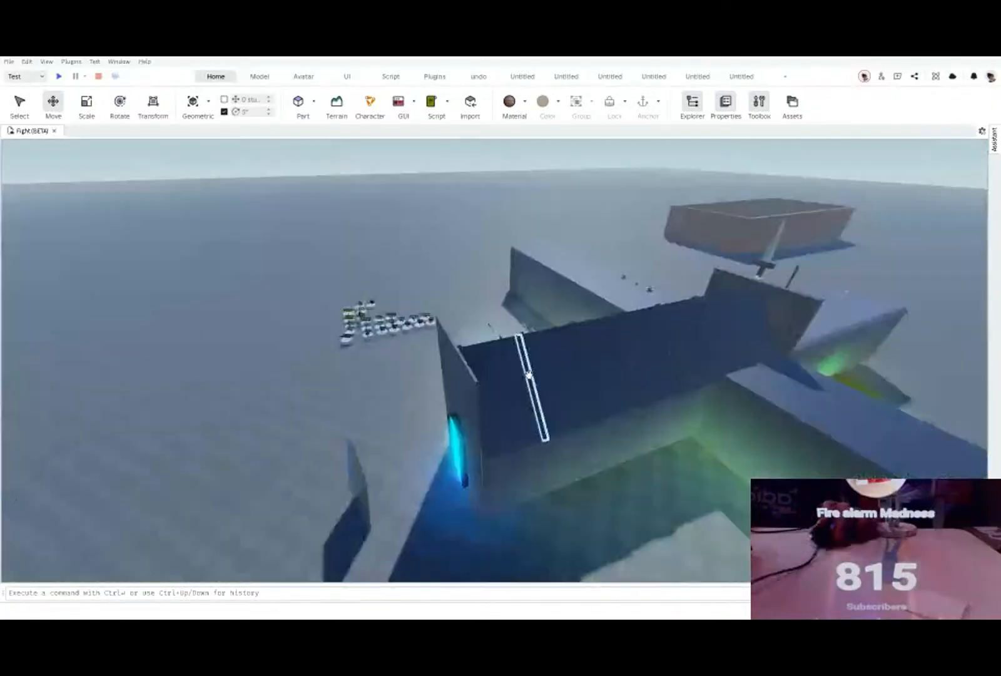
# Step: Scale a copy of the brick wall with the red portal down to a small rectangular panel on that wall beside the portal
pyautogui.press('w')
pyautogui.moveTo(529, 375)
pyautogui.mouseDown(button='right')
pyautogui.moveTo(532, 399)
pyautogui.moveTo(521, 387)
pyautogui.mouseUp(button='right')
pyautogui.press('w')
pyautogui.press('s')
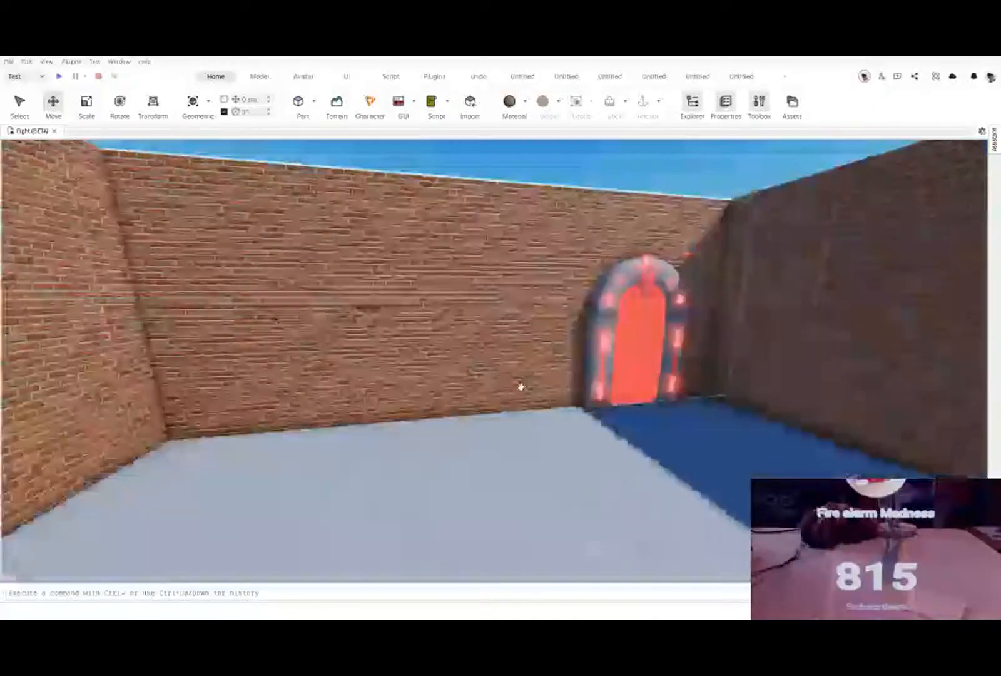
pyautogui.click(504, 361)
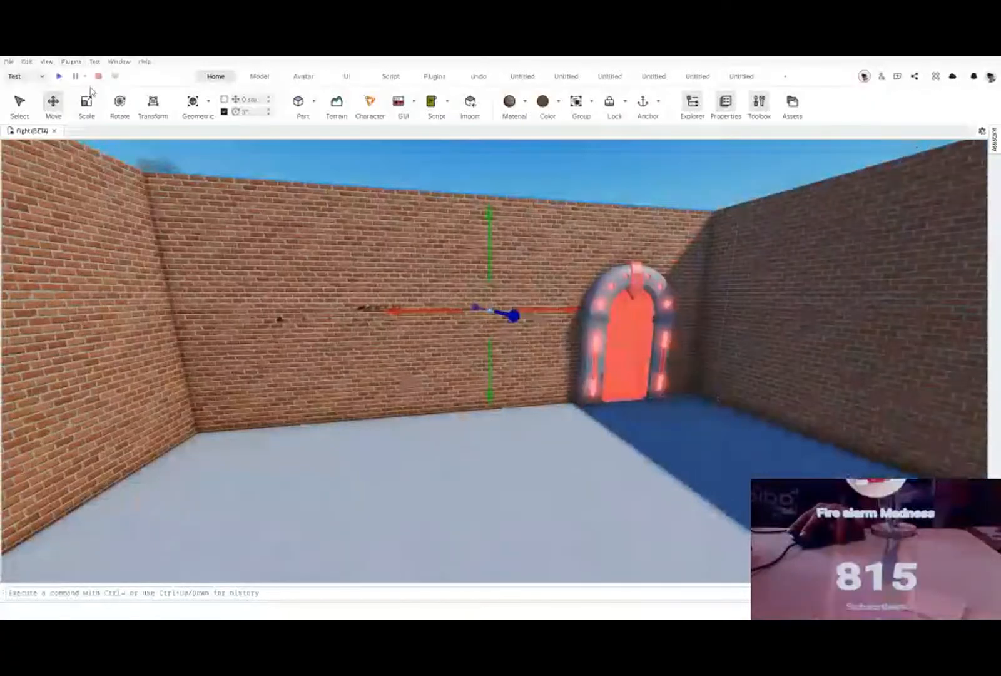
pyautogui.hotkey('ctrl', '3')
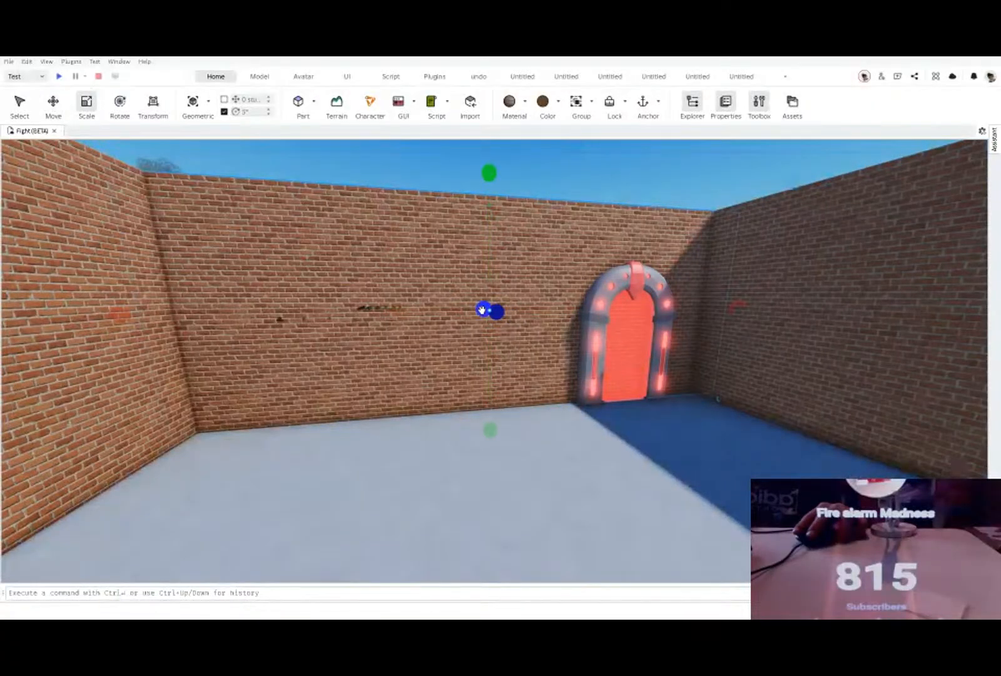
pyautogui.moveTo(493, 311); pyautogui.dragTo(410, 294)
pyautogui.moveTo(313, 158); pyautogui.dragTo(322, 238)
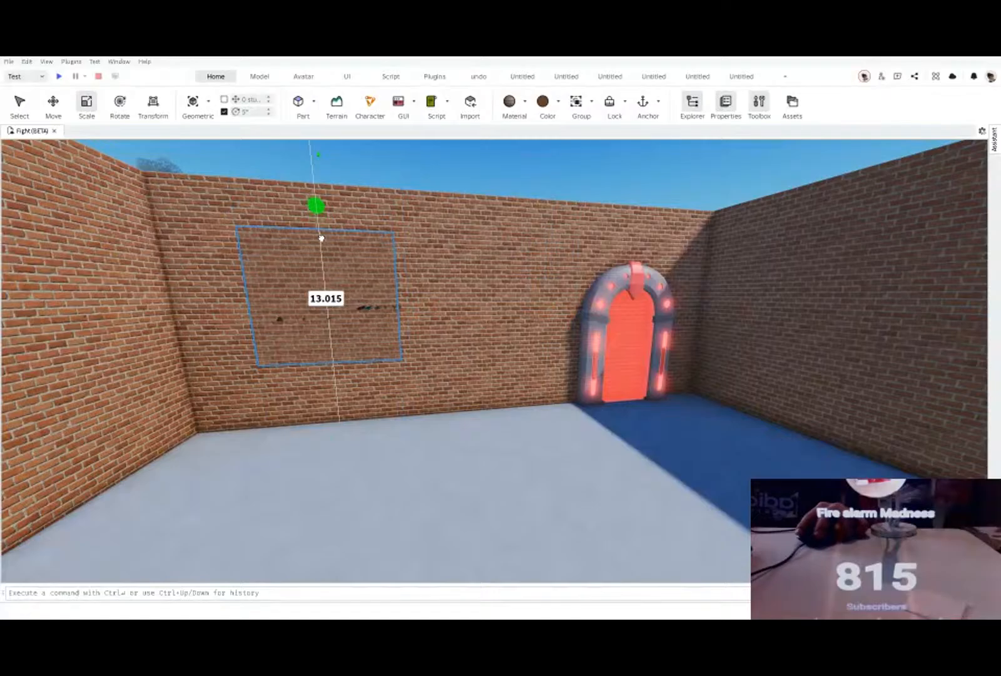
pyautogui.moveTo(322, 238); pyautogui.dragTo(324, 311)
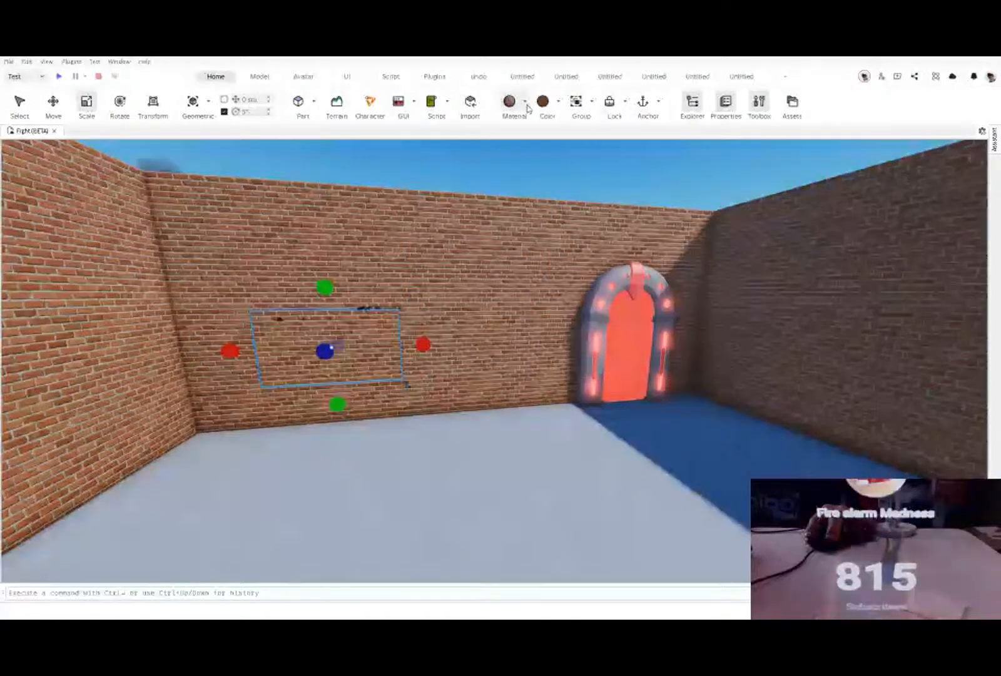
# Step: Give the small wall panel a glowing neon material and colour it white
pyautogui.click(527, 109)
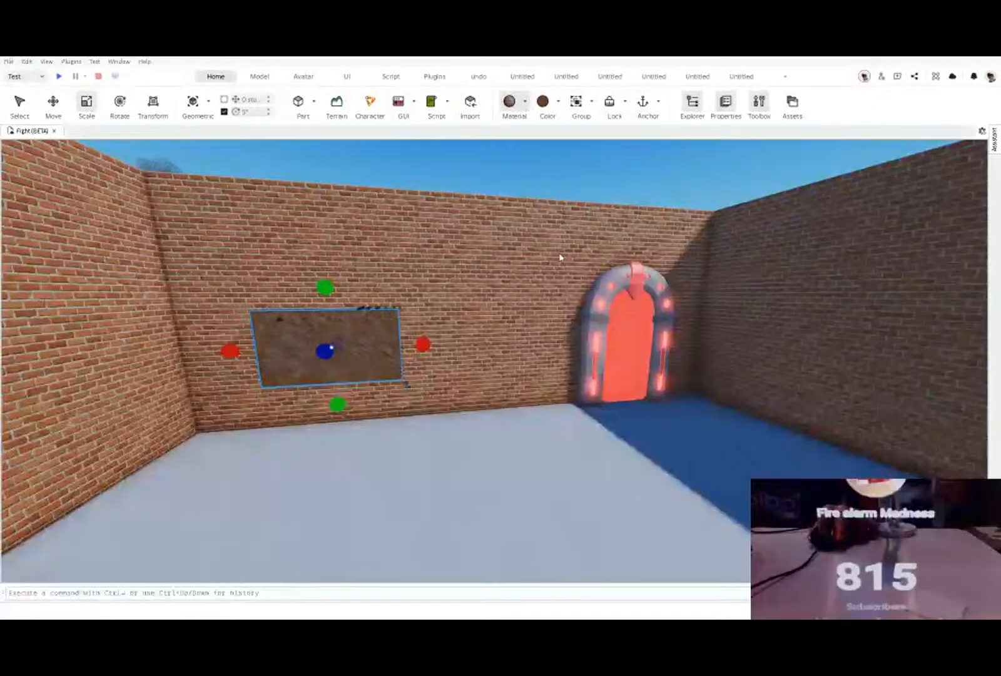
pyautogui.click(519, 246)
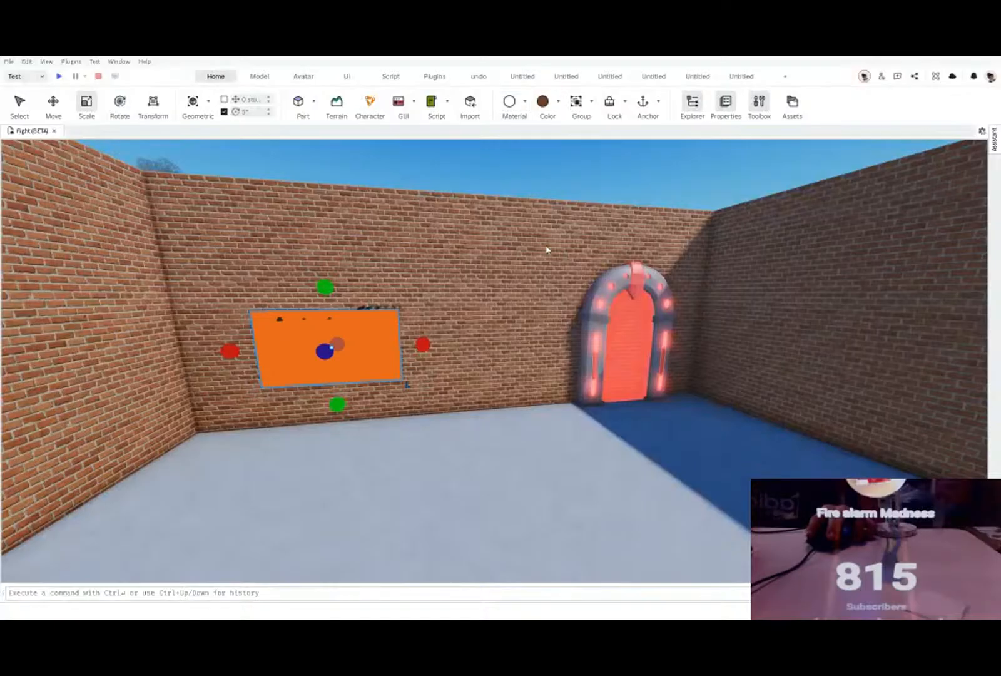
pyautogui.click(600, 229)
pyautogui.click(543, 105)
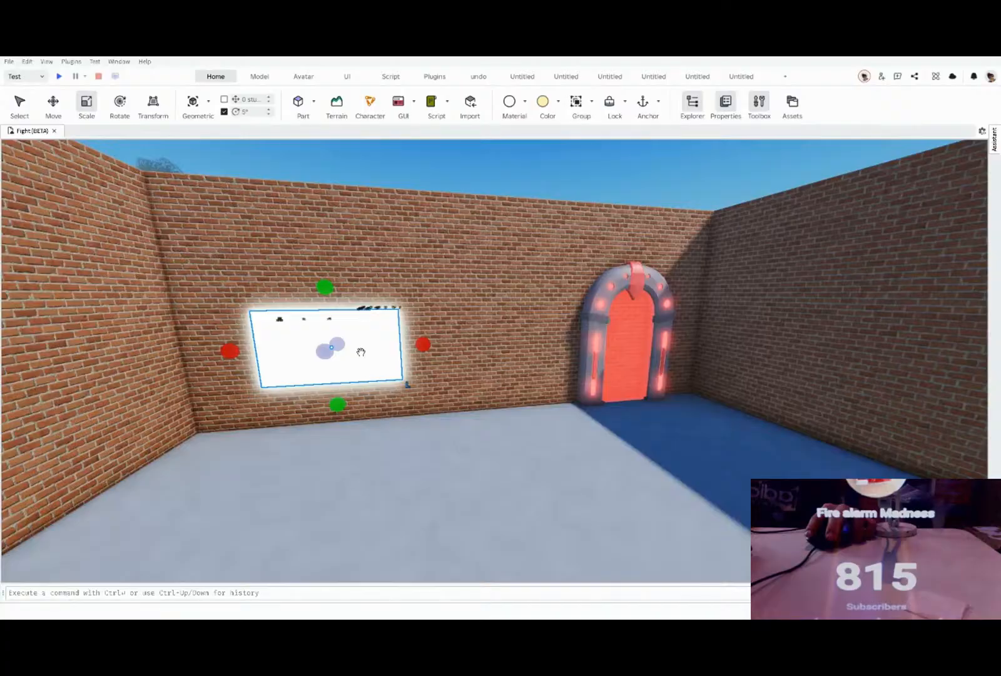
# Step: Place a copy of the glowing white panel along the wall between the original panel and the red portal
pyautogui.click(57, 99)
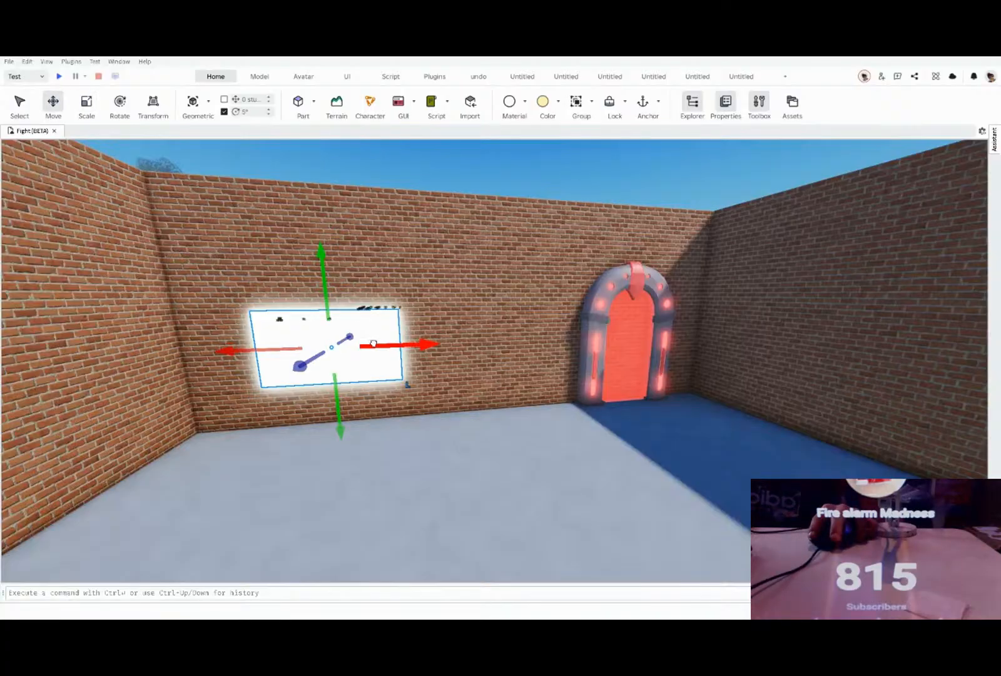
pyautogui.moveTo(373, 343); pyautogui.dragTo(536, 340)
pyautogui.scroll(-4, 541, 270)
pyautogui.click(423, 206)
pyautogui.scroll(3, 462, 355)
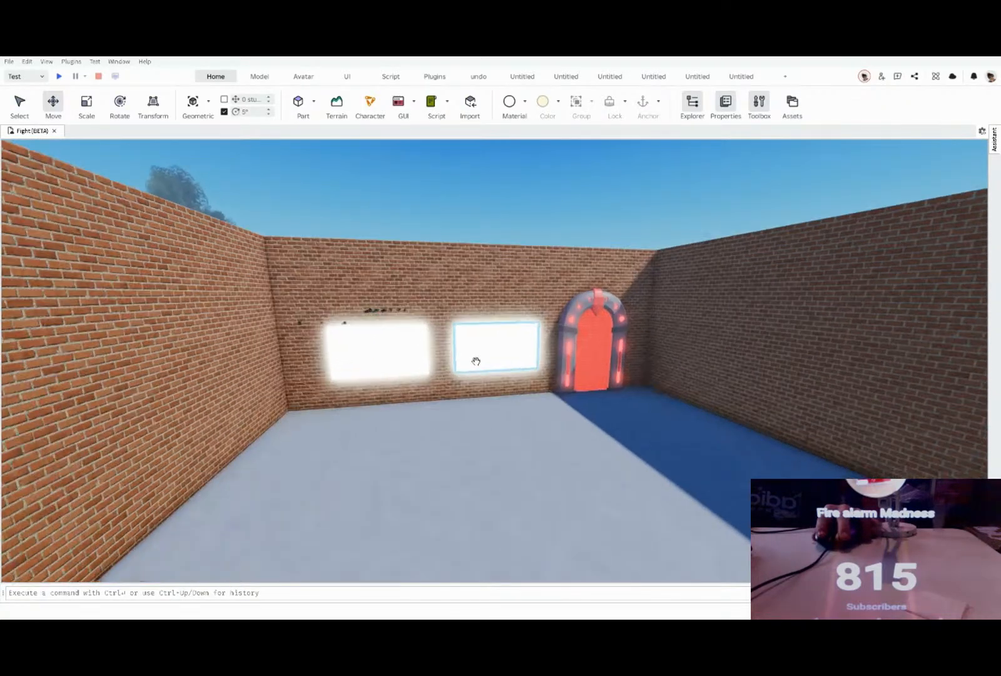
pyautogui.click(475, 361)
pyautogui.scroll(2, 475, 357)
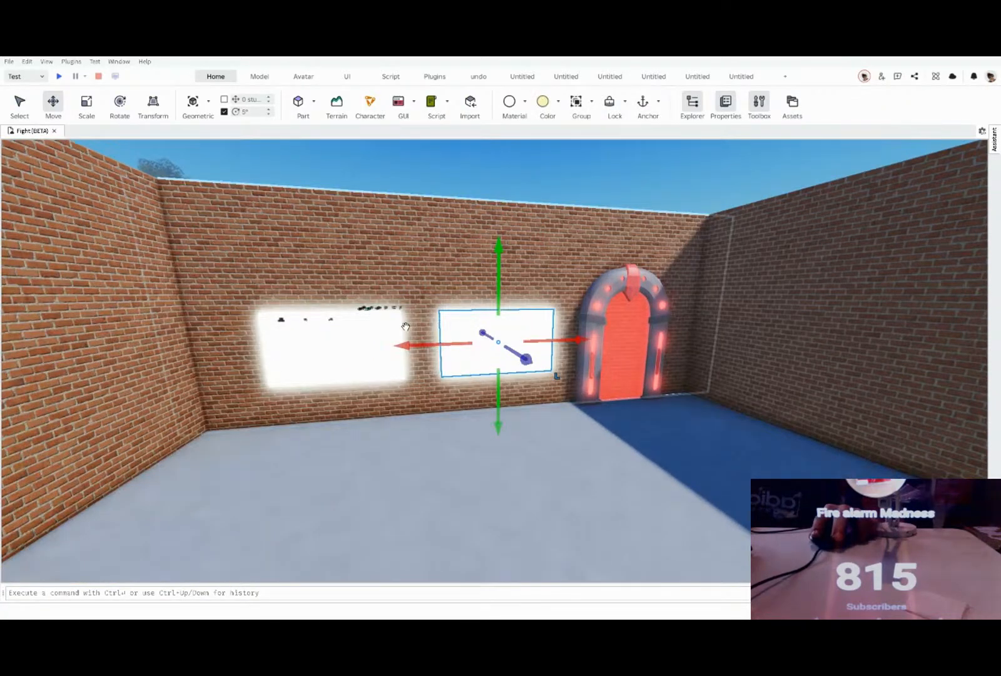
pyautogui.click(520, 177)
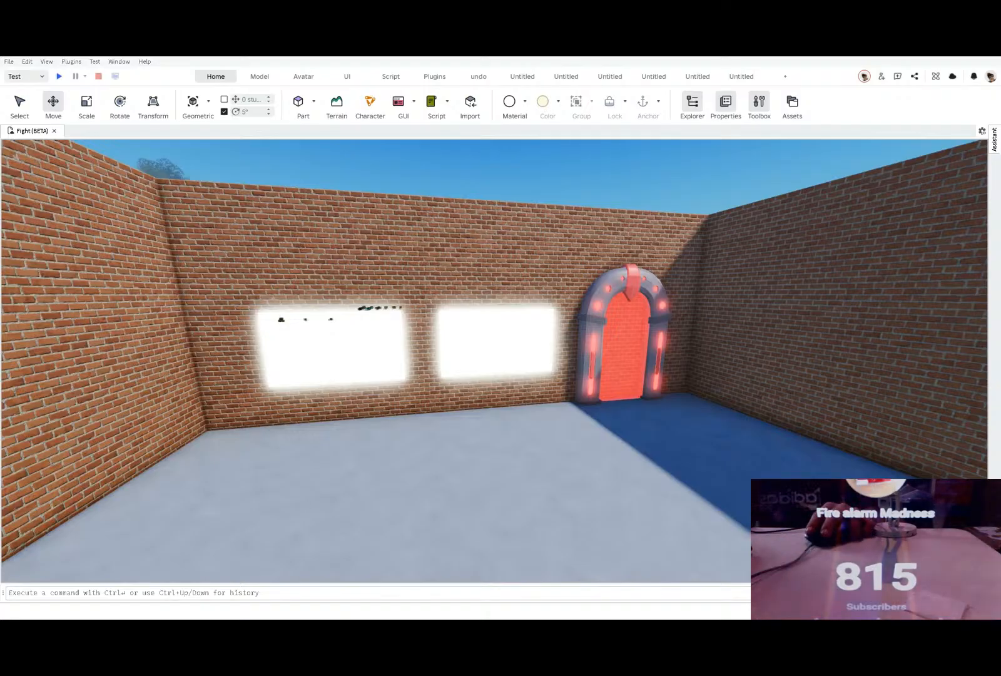
# Step: Shorten a copy of the room's floor to a narrow strip spanning the room from side wall to side wall
pyautogui.moveTo(452, 457); pyautogui.dragTo(447, 465, button='right')
pyautogui.click(446, 465)
pyautogui.scroll(-2, 431, 470)
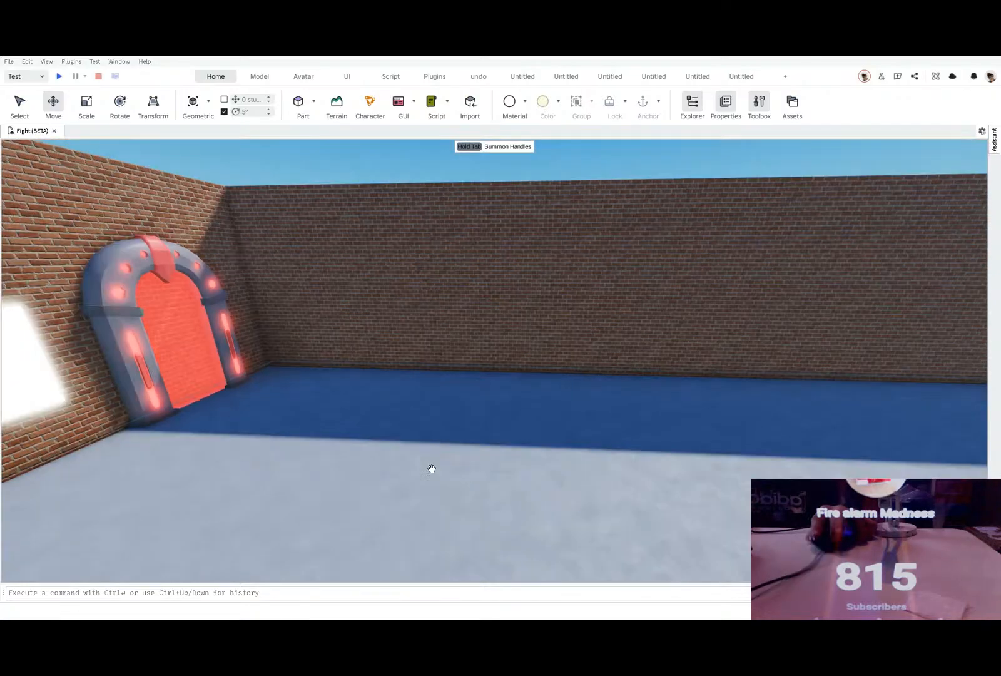
pyautogui.moveTo(685, 411); pyautogui.dragTo(685, 411, button='right')
pyautogui.click(86, 104)
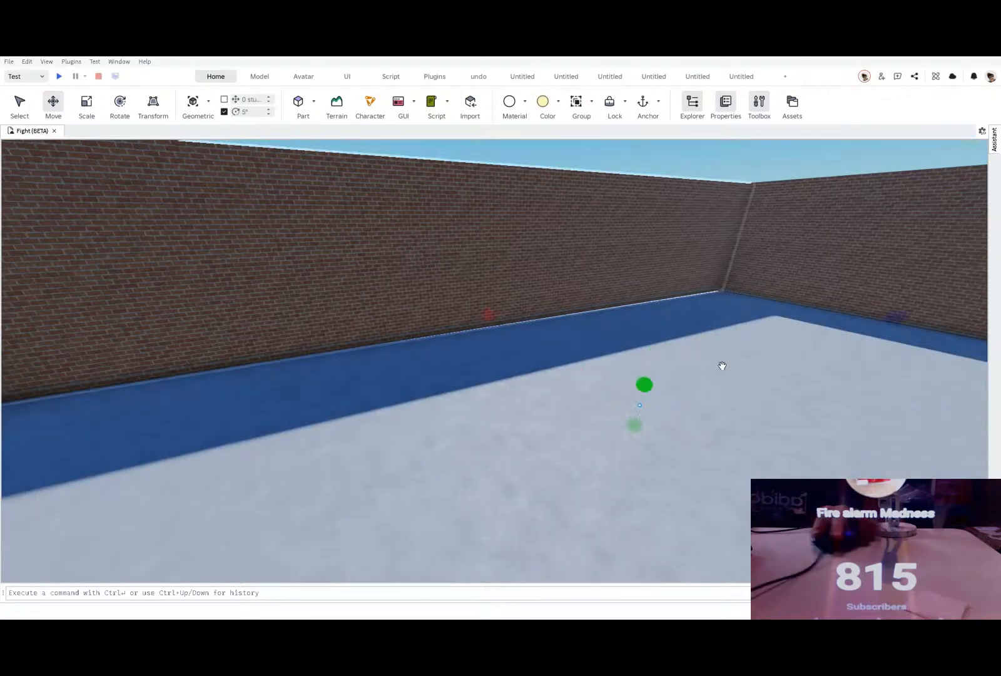
pyautogui.moveTo(895, 318); pyautogui.dragTo(718, 415)
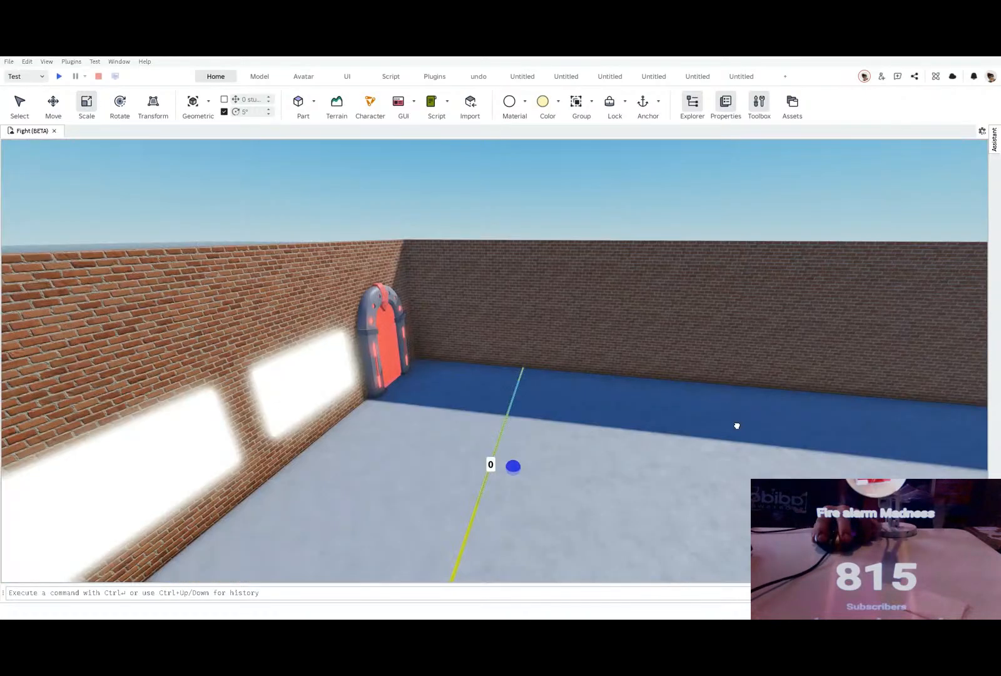
pyautogui.moveTo(513, 467); pyautogui.dragTo(574, 468)
pyautogui.moveTo(574, 468); pyautogui.dragTo(536, 476, button='right')
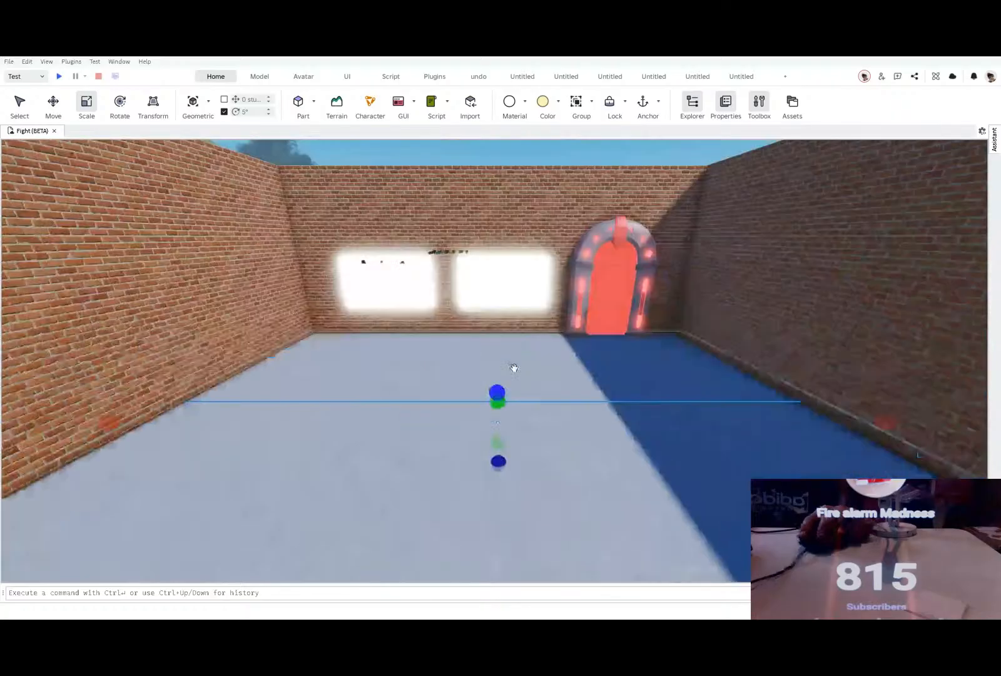
# Step: Raise the height of the floor strip to form a low counter across the brick room
pyautogui.moveTo(498, 394); pyautogui.dragTo(498, 360)
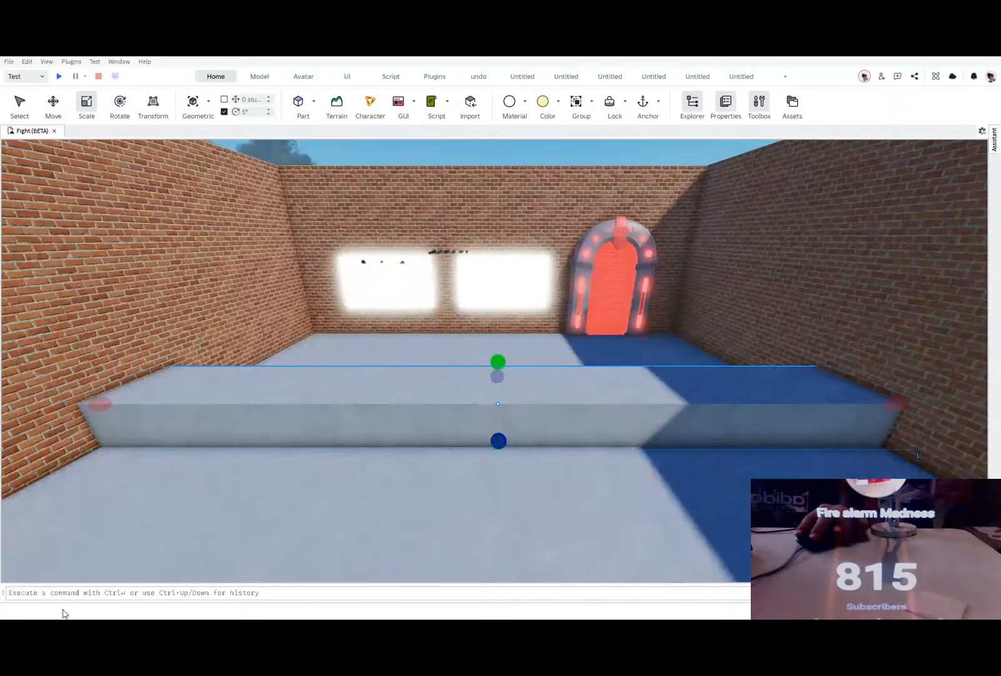
pyautogui.moveTo(518, 462); pyautogui.dragTo(520, 463, button='right')
pyautogui.moveTo(444, 408); pyautogui.dragTo(445, 409, button='right')
pyautogui.press('s')
pyautogui.press('d')
pyautogui.click(535, 370)
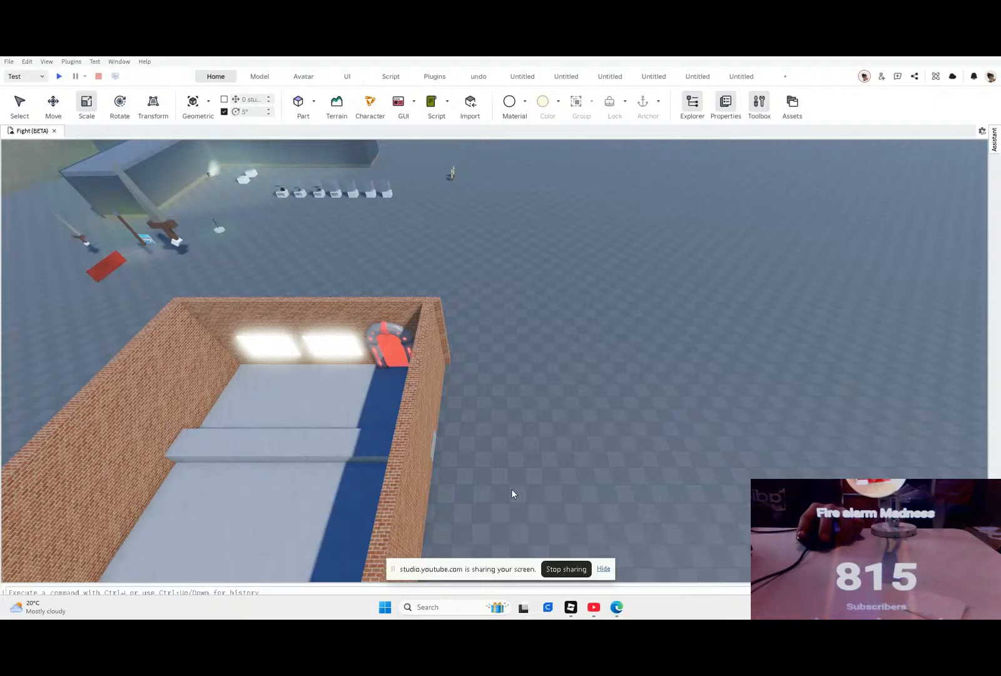
# Step: Switch to Tinkercad and look through the 3D designs and circuits on its dashboard
pyautogui.press('super')
pyautogui.write('tin')
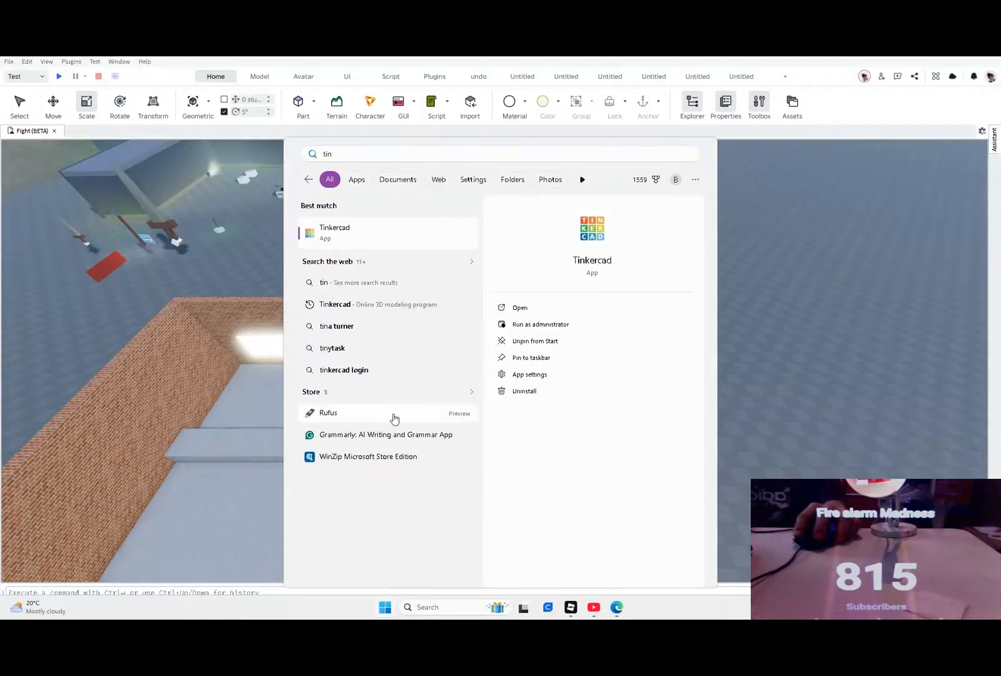
pyautogui.click(363, 246)
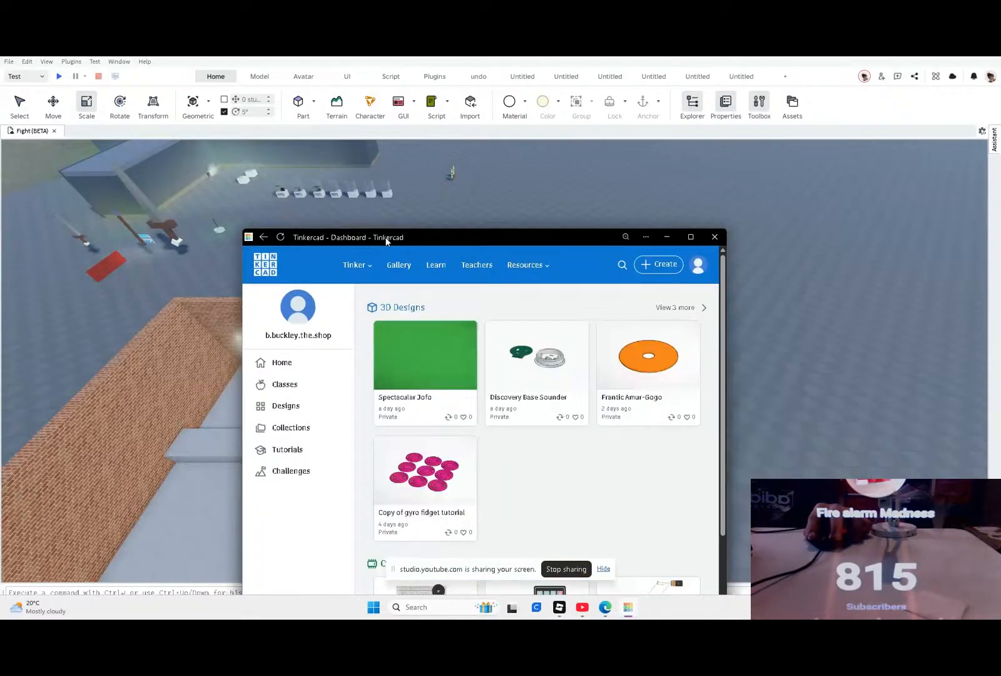
pyautogui.scroll(-4, 442, 302)
pyautogui.scroll(3, 436, 306)
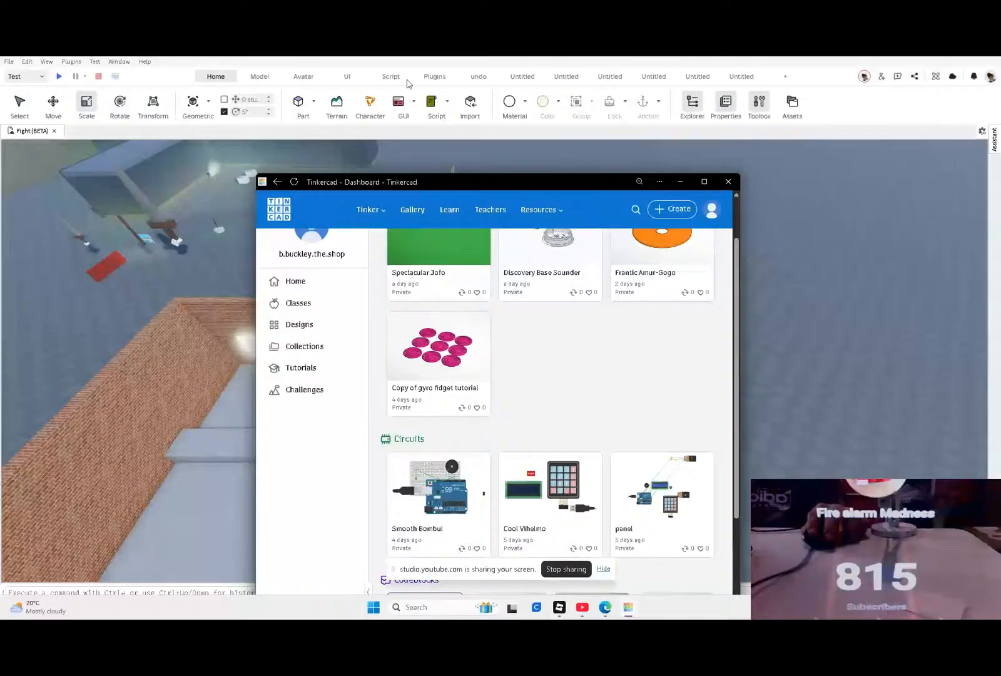
pyautogui.moveTo(556, 180); pyautogui.dragTo(429, 619)
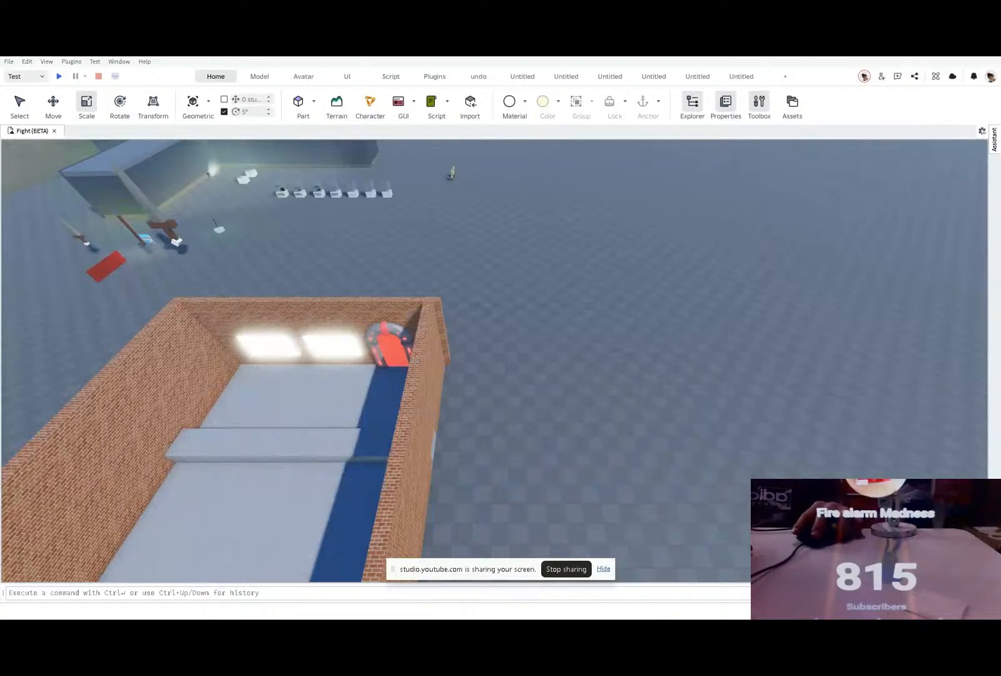
# Step: Open the Discovery Base Sounder design and examine its round base from above, the side and the back
pyautogui.moveTo(0, 250); pyautogui.dragTo(417, 58)
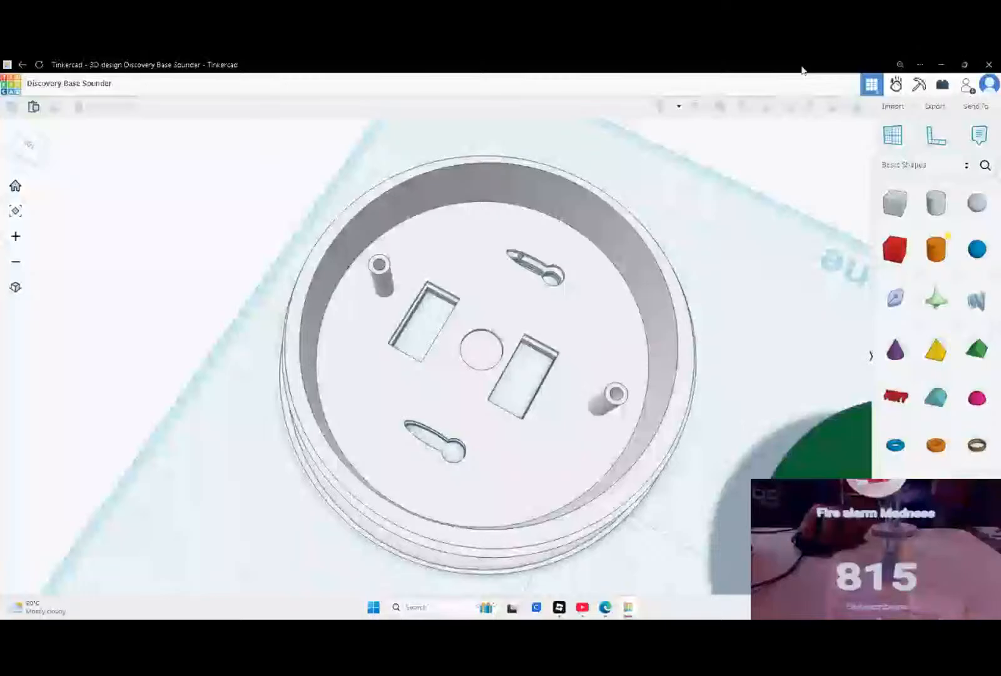
pyautogui.moveTo(413, 488); pyautogui.dragTo(222, 483, button='right')
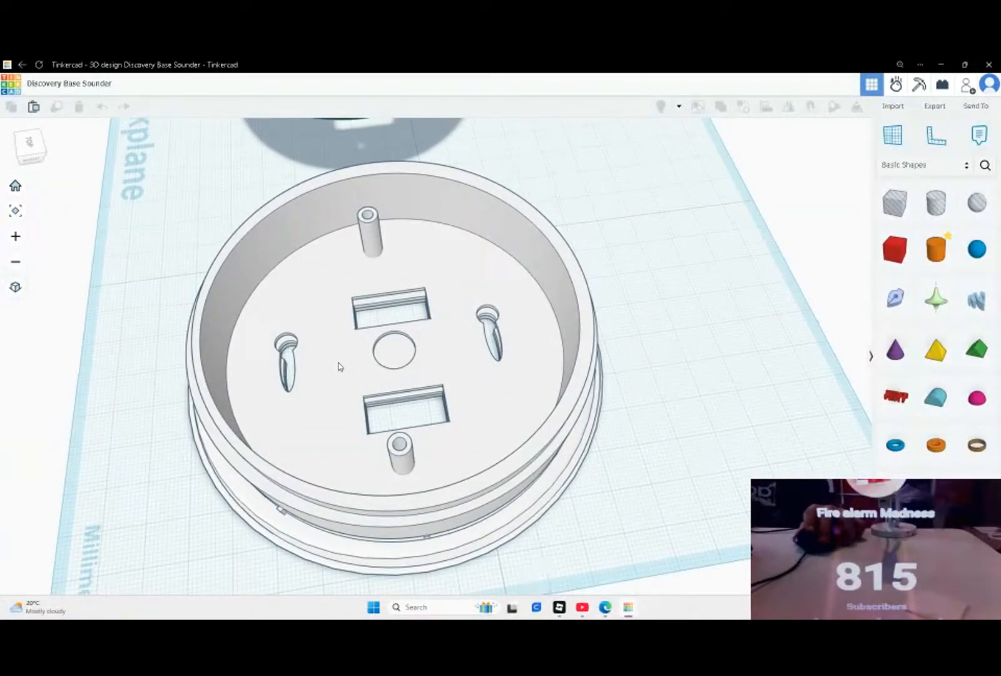
pyautogui.moveTo(337, 364); pyautogui.dragTo(668, 378, button='right')
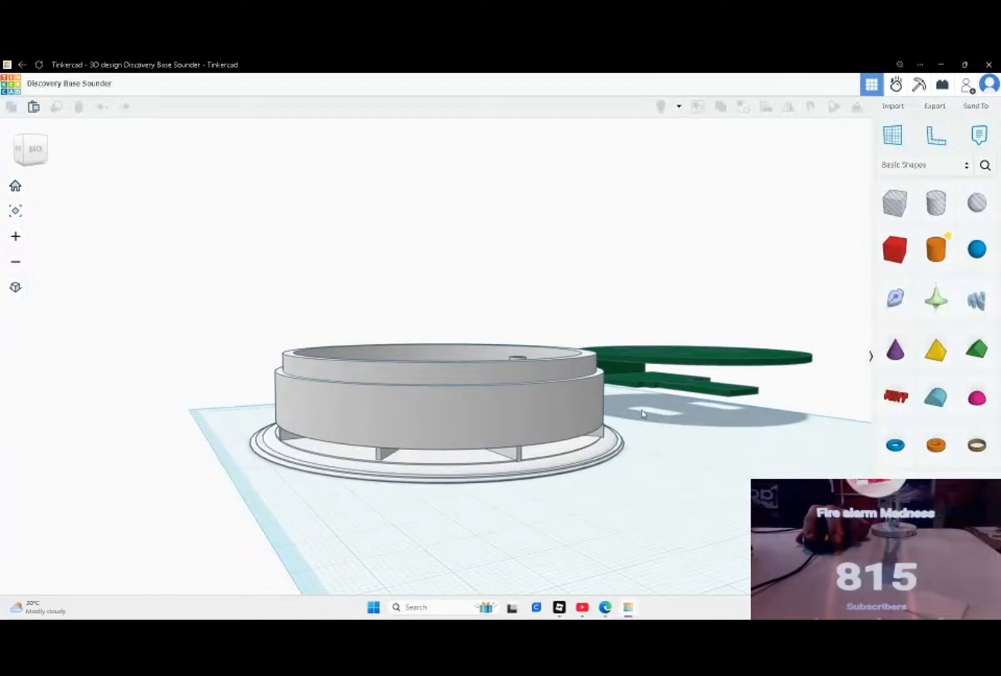
pyautogui.moveTo(621, 382); pyautogui.dragTo(679, 406, button='right')
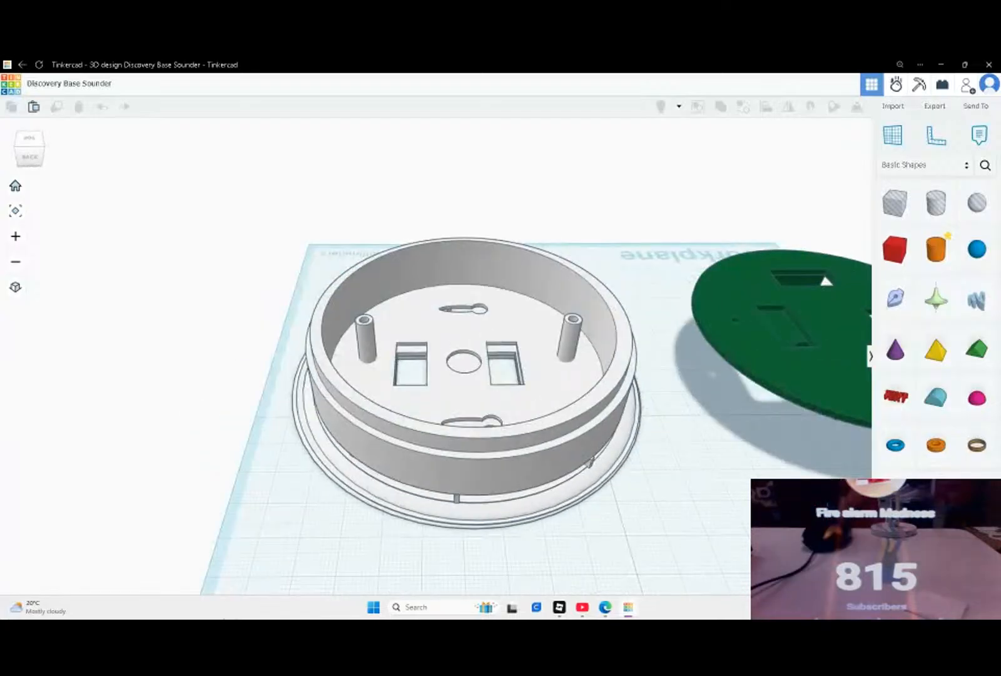
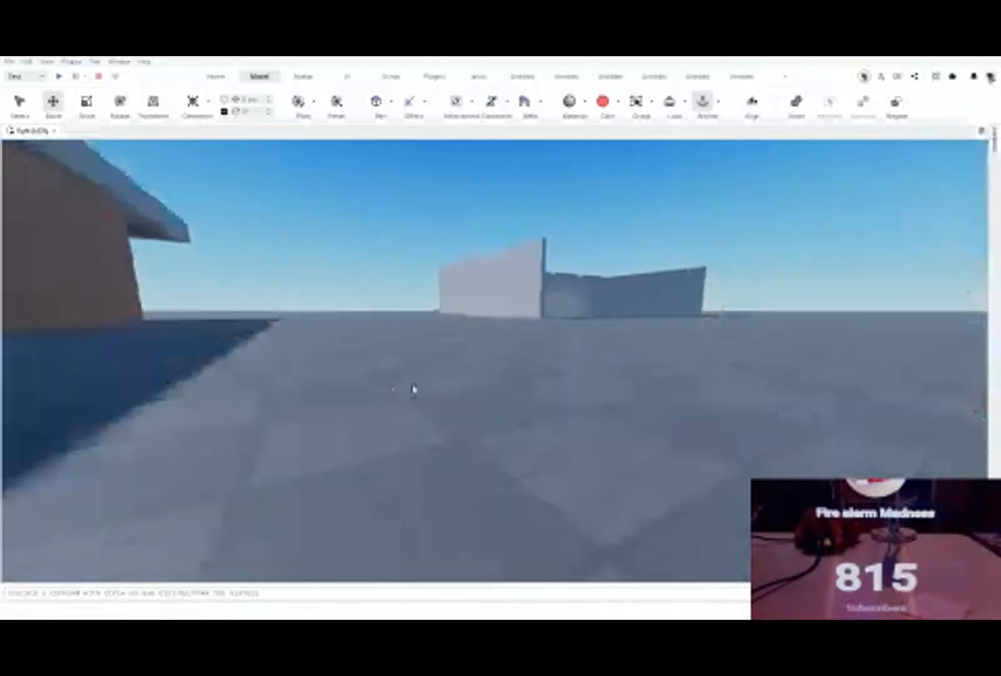
# Step: Examine the control panels and call points on the Advanced fire alarm display board, continuing to the red detectors
pyautogui.press('s')
pyautogui.press('w')
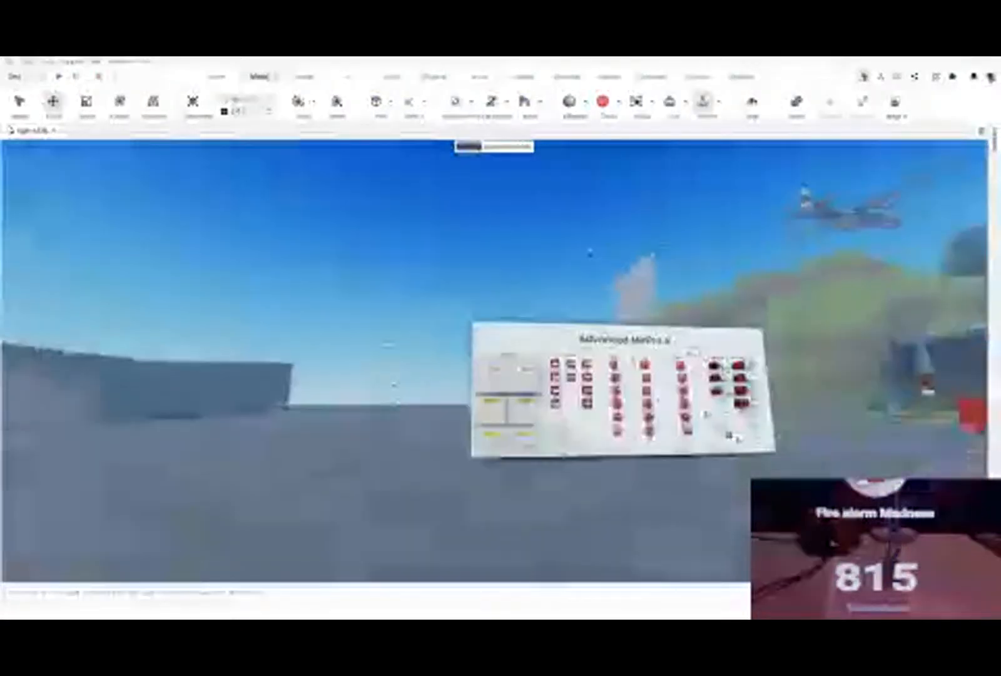
pyautogui.press('w')
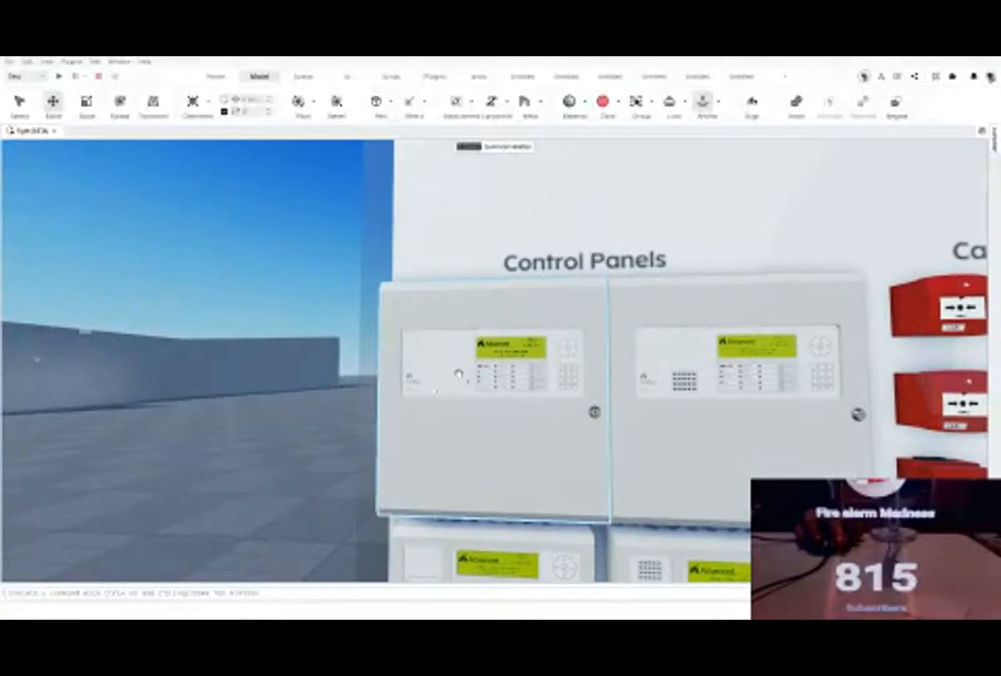
pyautogui.moveTo(451, 386); pyautogui.dragTo(608, 464, button='right')
pyautogui.scroll(-3, 607, 463)
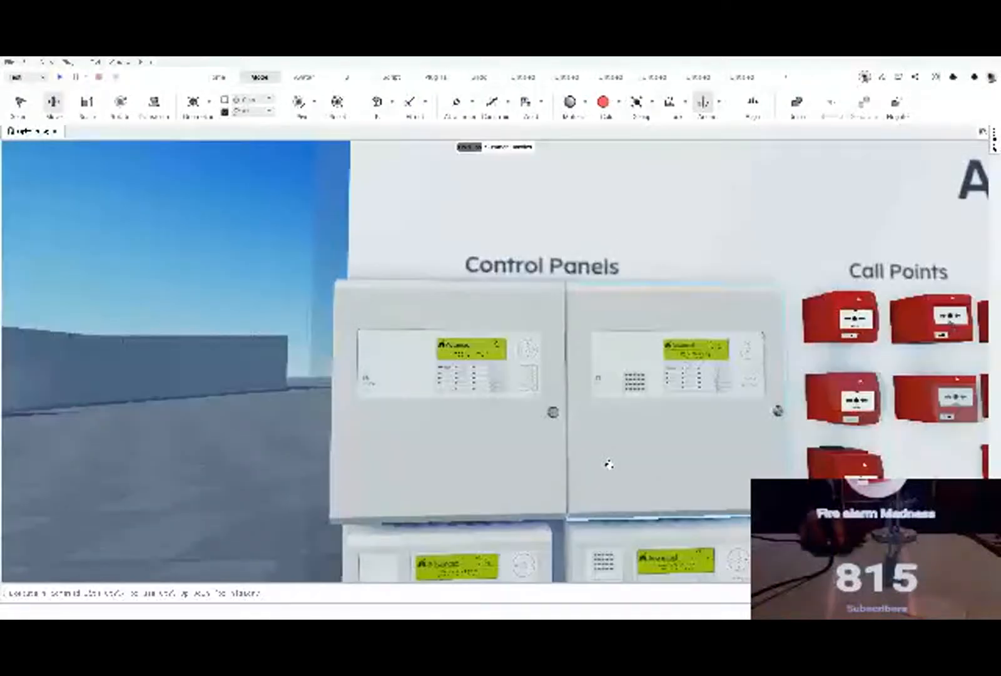
pyautogui.press('d')
pyautogui.moveTo(608, 463); pyautogui.dragTo(610, 469, button='right')
pyautogui.press('w')
pyautogui.press('a')
pyautogui.press('d')
pyautogui.press('a')
pyautogui.moveTo(501, 479); pyautogui.dragTo(494, 453, button='right')
pyautogui.press('d')
pyautogui.press('e')
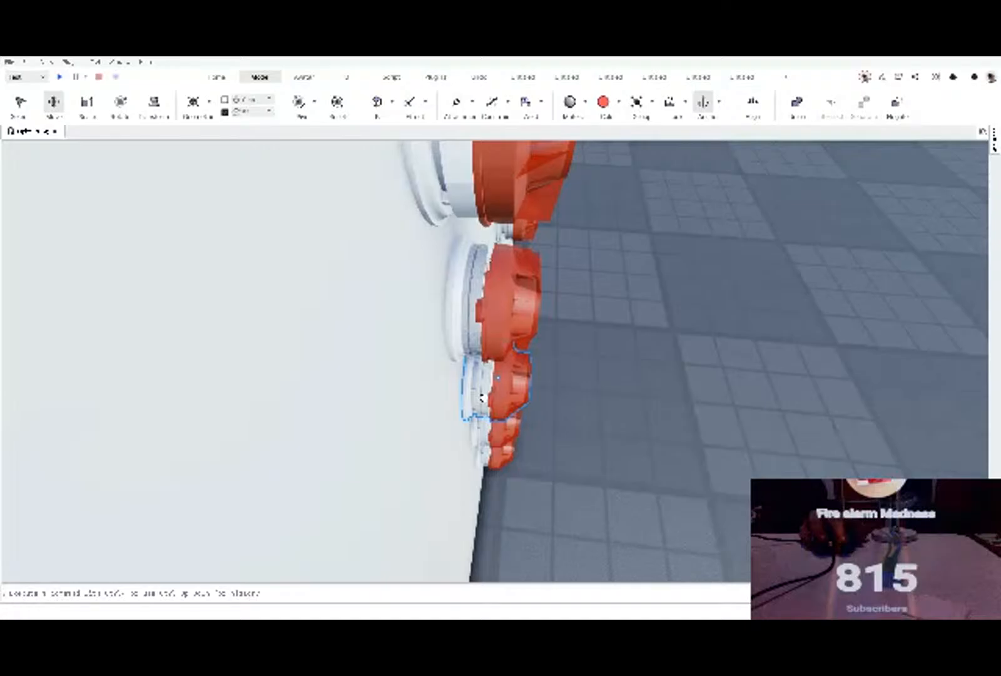
# Step: Inspect the red detectors and their white bases from the side, selecting individual devices on the board
pyautogui.click(477, 401)
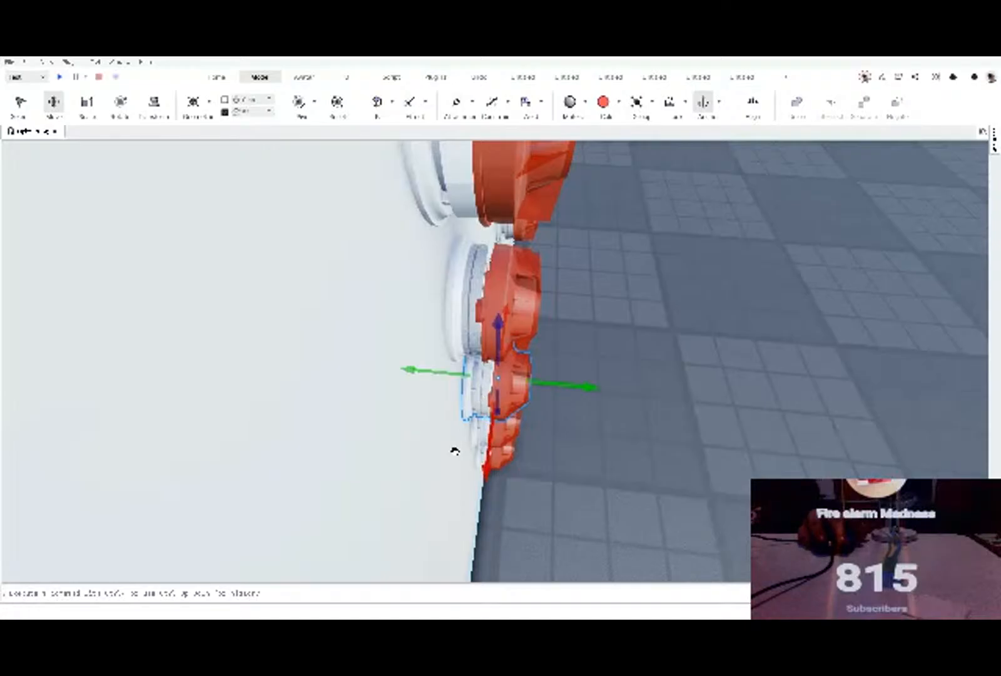
pyautogui.click(665, 456)
pyautogui.moveTo(666, 456); pyautogui.dragTo(663, 438, button='right')
pyautogui.press('e')
pyautogui.press('e')
pyautogui.press('s')
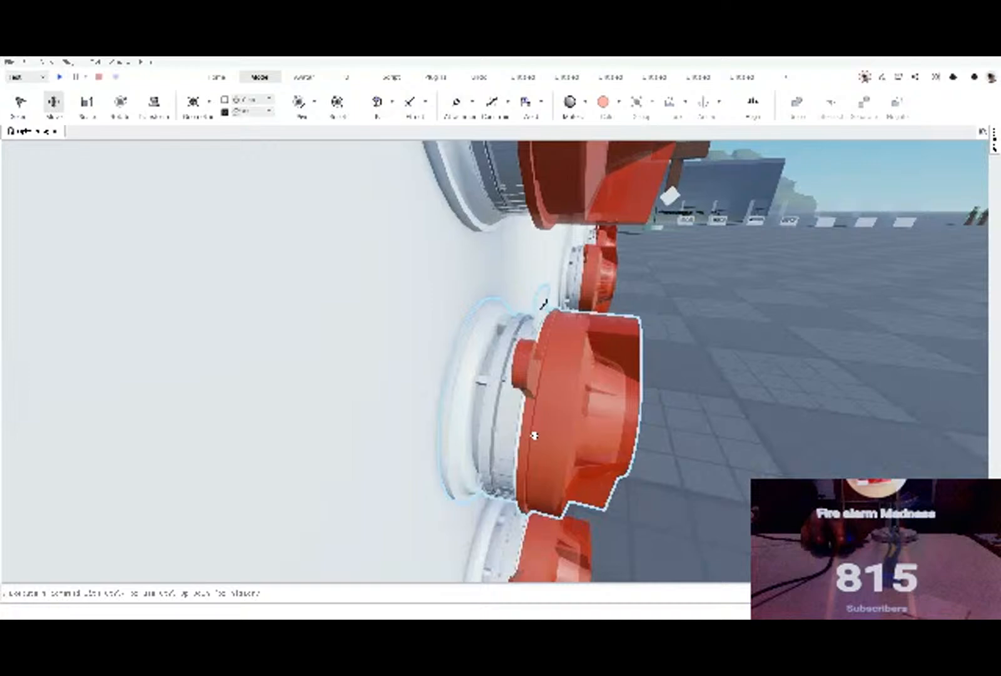
pyautogui.click(535, 427)
pyautogui.moveTo(537, 418); pyautogui.dragTo(518, 208, button='right')
pyautogui.click(497, 226)
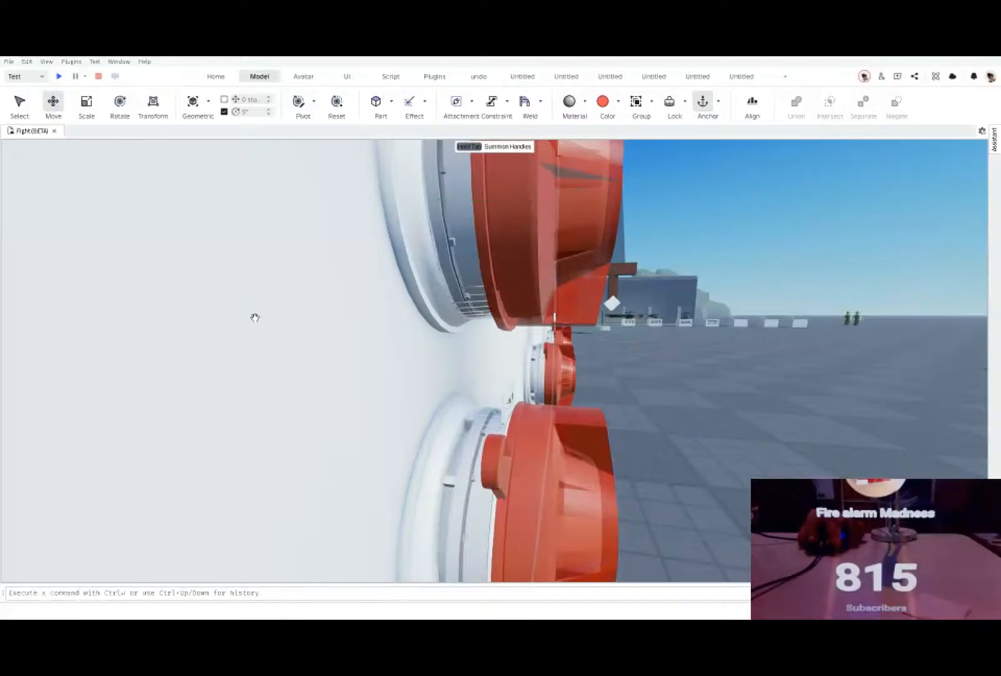
pyautogui.moveTo(246, 307); pyautogui.dragTo(247, 310, button='right')
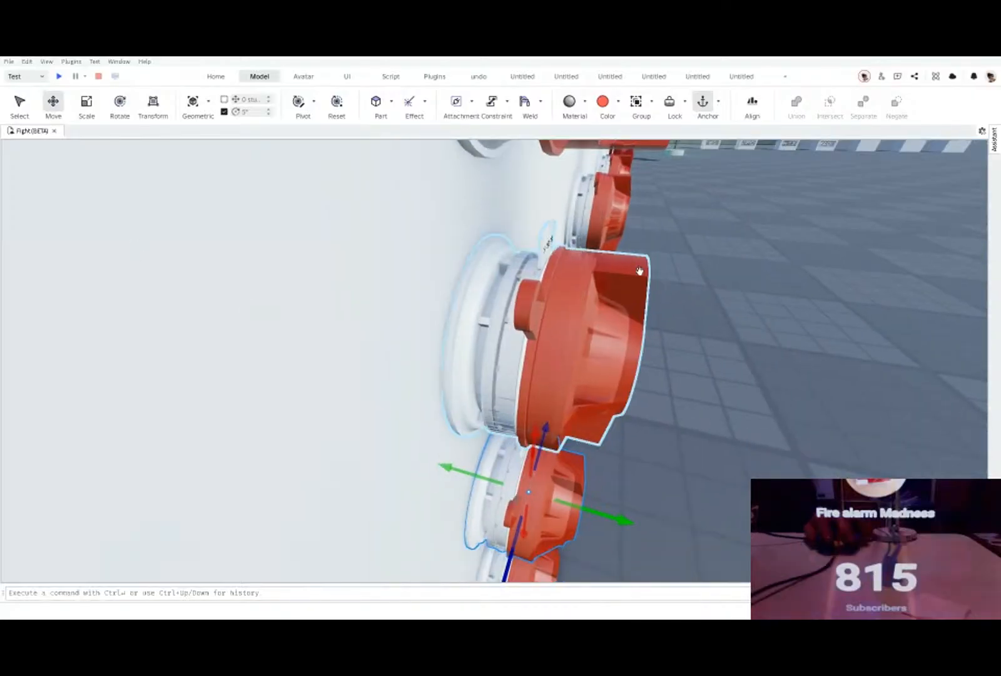
pyautogui.moveTo(563, 299); pyautogui.dragTo(565, 300)
pyautogui.moveTo(565, 300); pyautogui.dragTo(564, 299, button='right')
pyautogui.scroll(3, 553, 296)
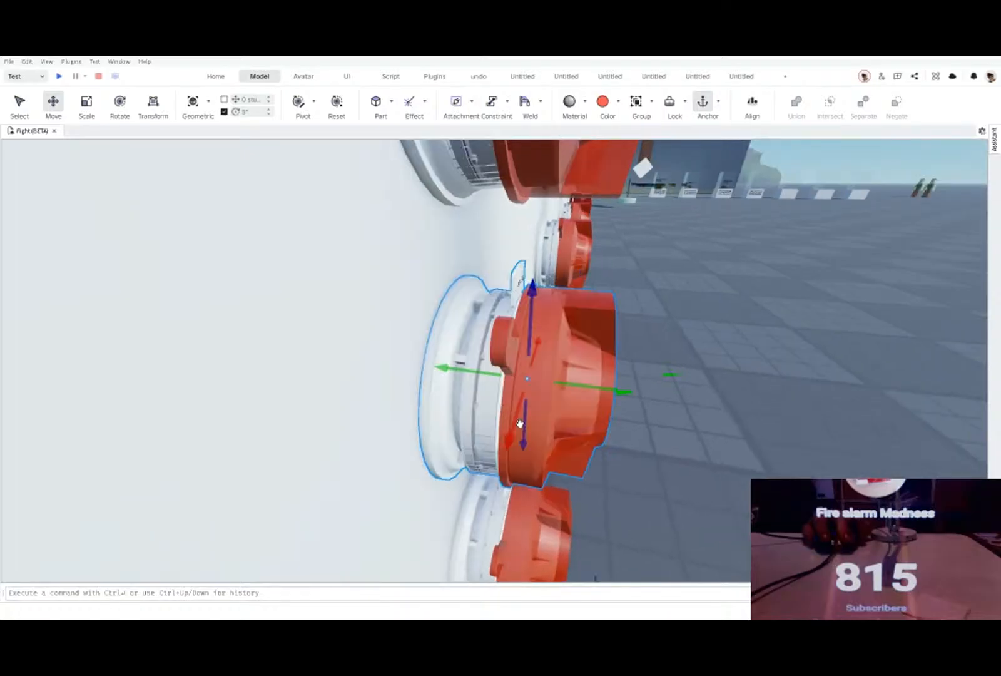
pyautogui.scroll(2, 518, 422)
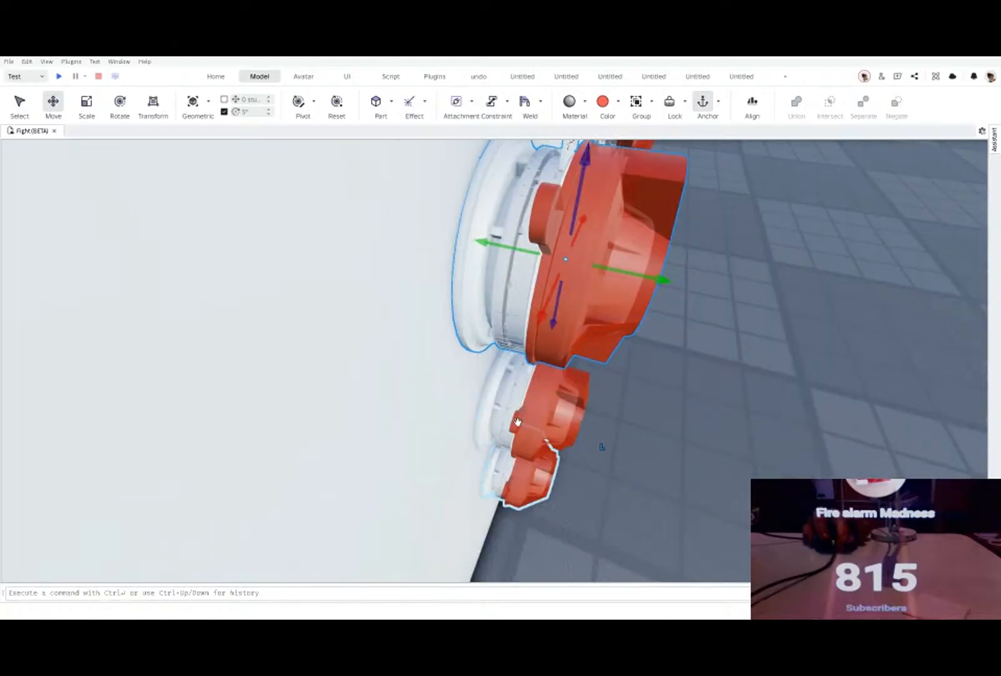
pyautogui.moveTo(517, 422); pyautogui.dragTo(518, 417, button='right')
pyautogui.moveTo(459, 436)
pyautogui.mouseDown(button='right')
pyautogui.moveTo(454, 443)
pyautogui.moveTo(471, 432)
pyautogui.mouseUp(button='right')
pyautogui.click(454, 441)
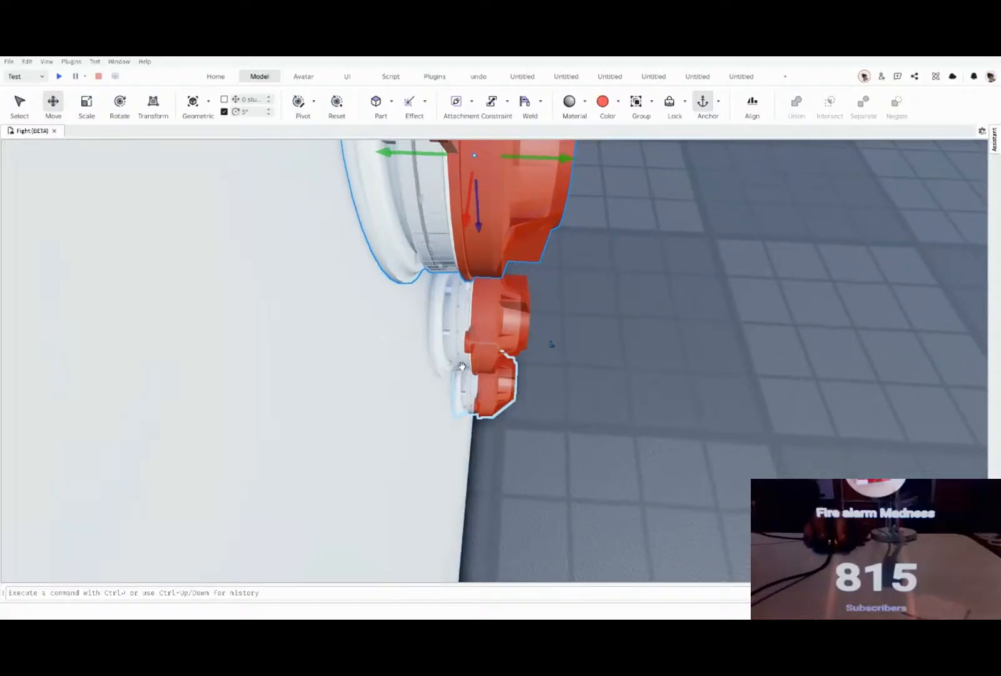
# Step: Place a copy of the large red detector with its white base on the floor in front of the board
pyautogui.click(481, 322)
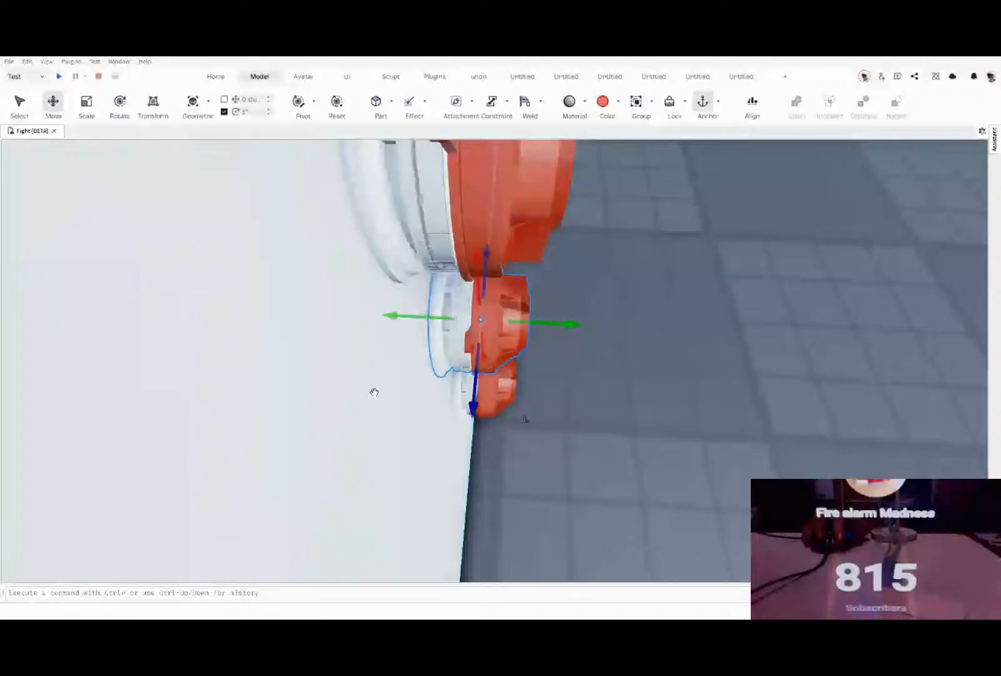
pyautogui.moveTo(375, 392); pyautogui.dragTo(379, 375, button='right')
pyautogui.click(409, 208)
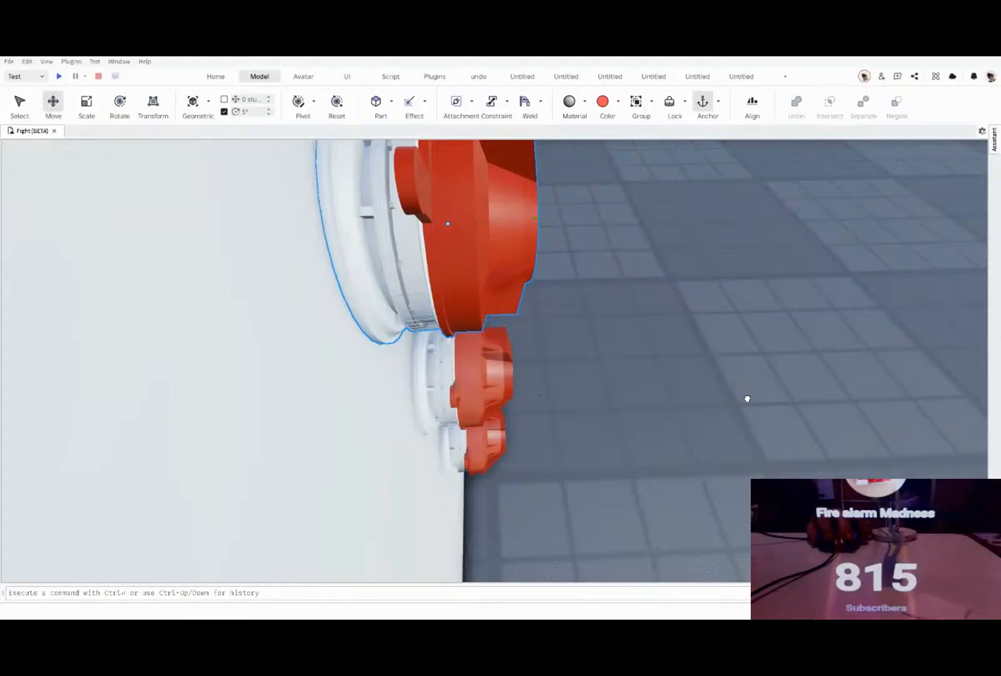
pyautogui.hotkey('ctrl', 'v')
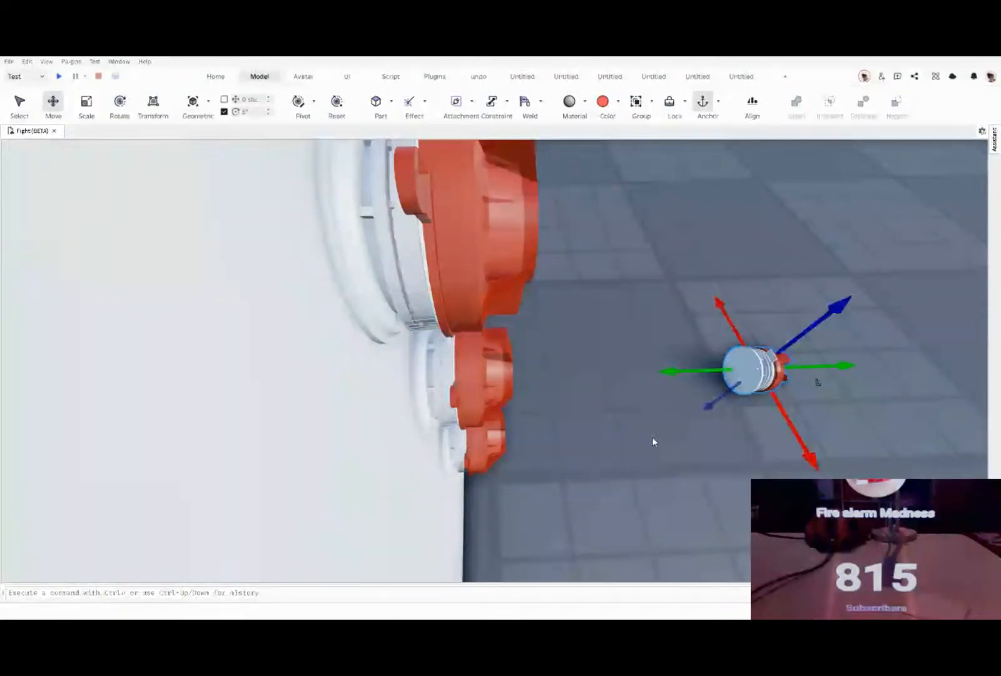
# Step: Copy a square red sounder beacon from the board's audio visual devices and place it on the floor near the detector
pyautogui.moveTo(650, 437)
pyautogui.mouseDown(button='right')
pyautogui.moveTo(671, 426)
pyautogui.moveTo(649, 442)
pyautogui.mouseUp(button='right')
pyautogui.press('s')
pyautogui.press('d')
pyautogui.press('w')
pyautogui.press('d')
pyautogui.press('w')
pyautogui.press('d')
pyautogui.click(478, 282)
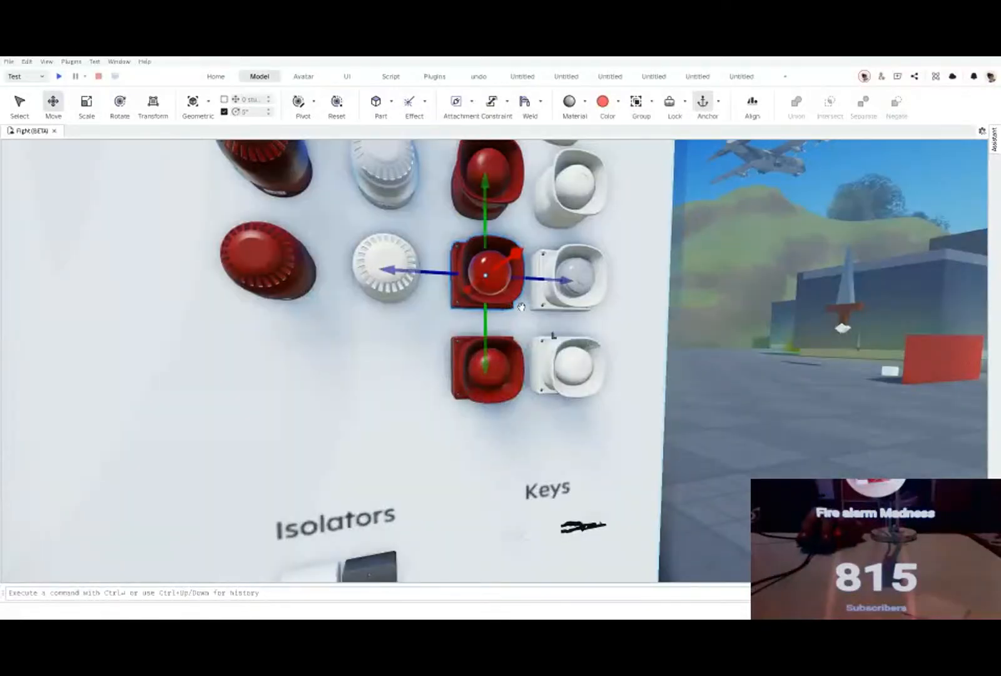
pyautogui.moveTo(512, 292); pyautogui.dragTo(383, 394)
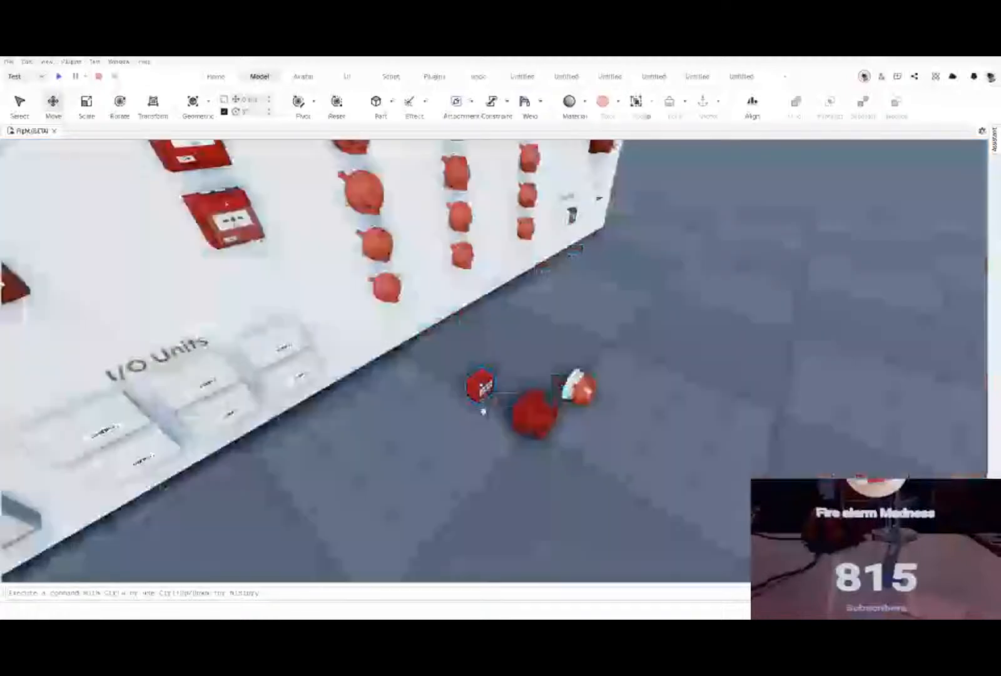
# Step: Select the call point, sounder beacon and detector on the floor, and examine the board's audio visual devices
pyautogui.moveTo(578, 440); pyautogui.dragTo(581, 438)
pyautogui.moveTo(467, 338); pyautogui.dragTo(646, 476)
pyautogui.moveTo(640, 474); pyautogui.dragTo(640, 468, button='right')
pyautogui.press('w')
pyautogui.press('d')
pyautogui.press('w')
pyautogui.press('d')
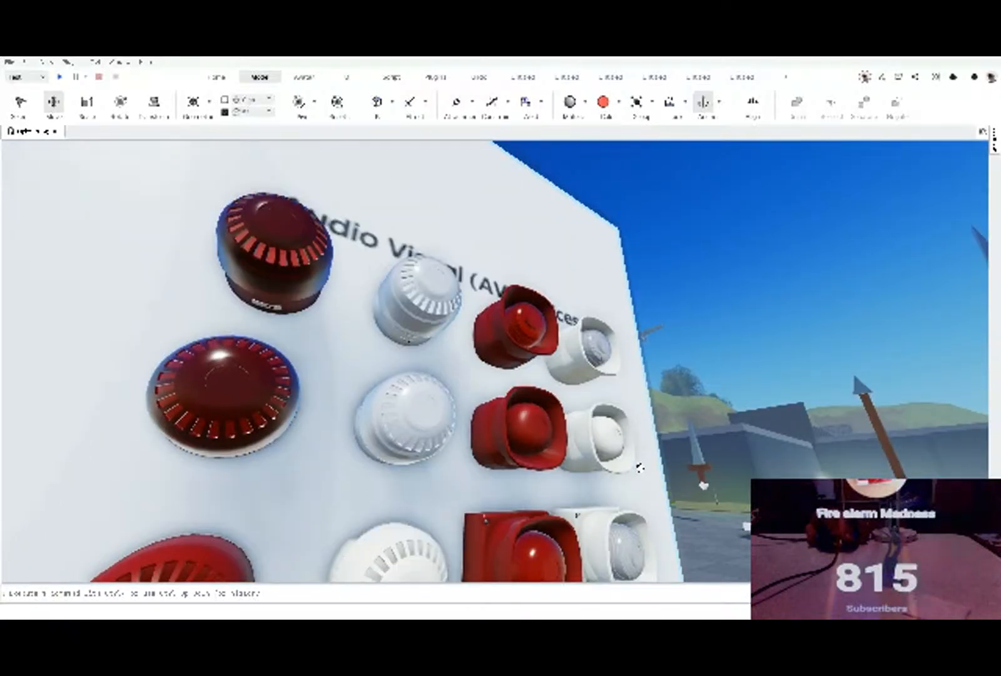
pyautogui.press('f')
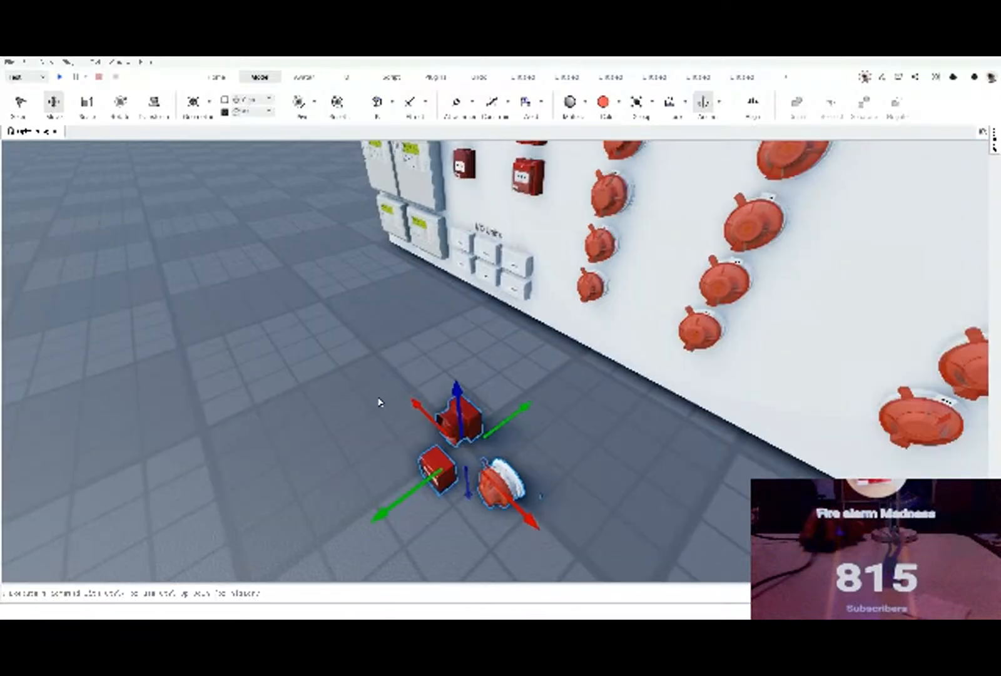
# Step: Duplicate the red sounder beacon on the floor and place the copy beside the original, towards the I/O units
pyautogui.click(388, 398)
pyautogui.moveTo(389, 398); pyautogui.dragTo(389, 398, button='right')
pyautogui.press('w')
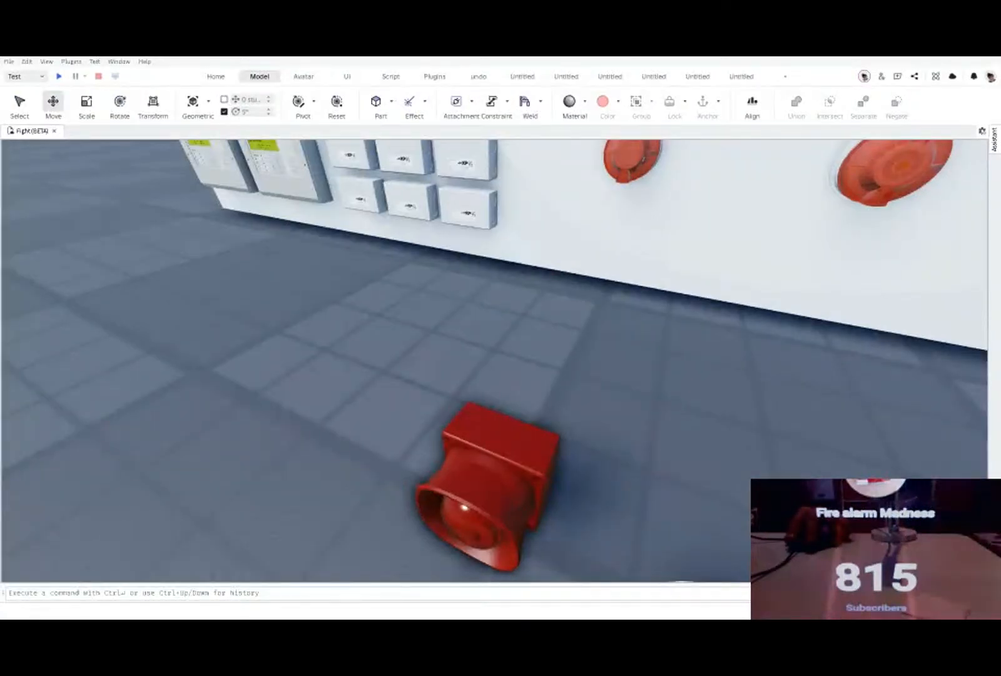
pyautogui.click(464, 495)
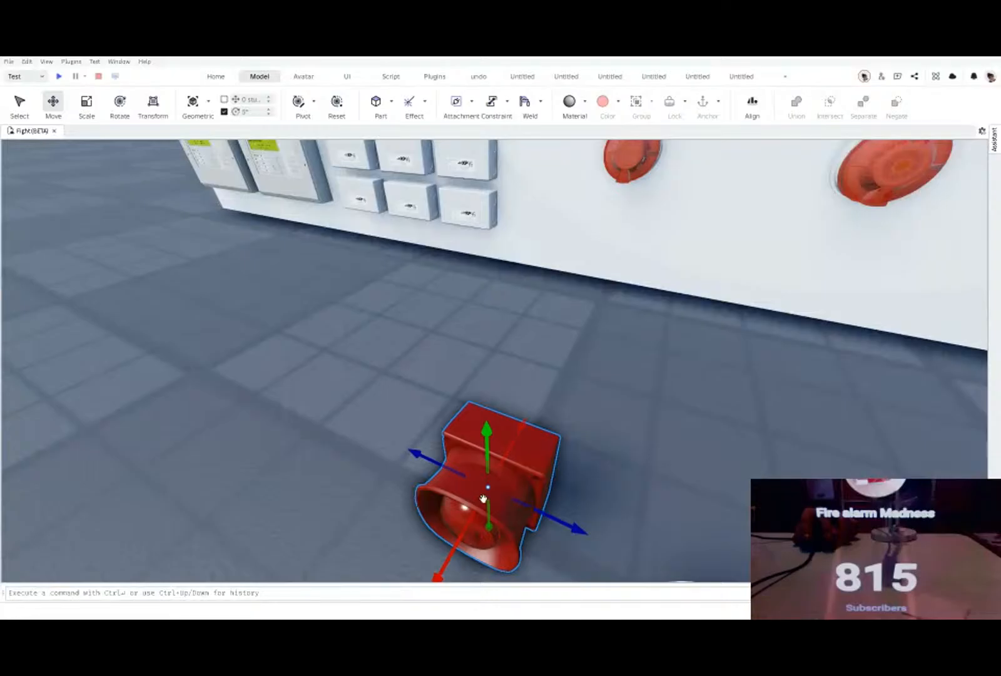
pyautogui.hotkey('ctrl', 'd')
pyautogui.moveTo(534, 506); pyautogui.dragTo(494, 408)
pyautogui.click(188, 295)
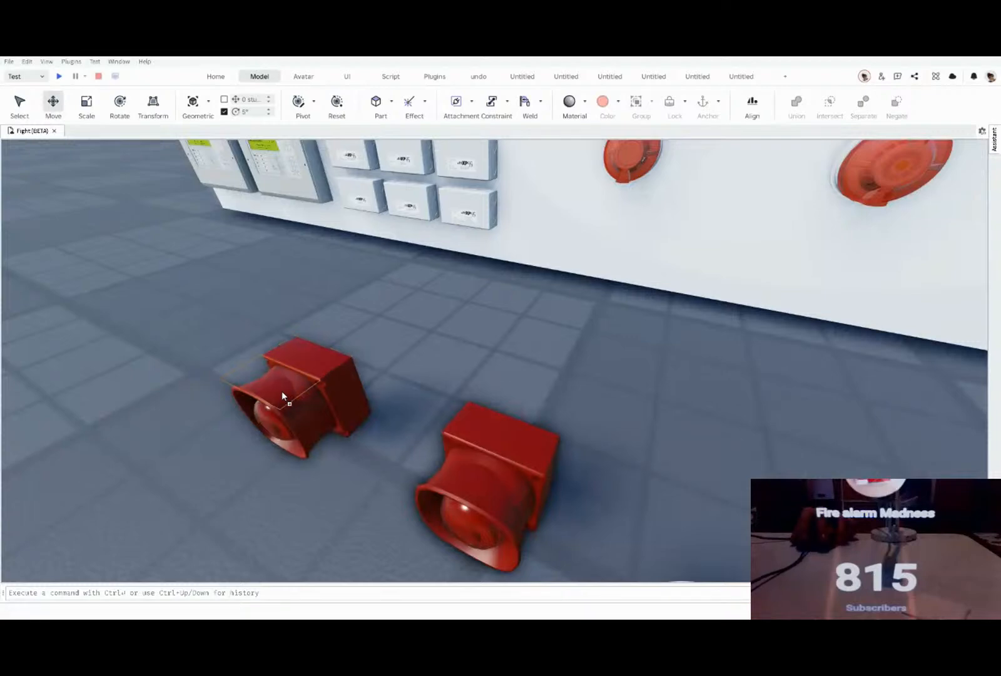
pyautogui.click(300, 361)
pyautogui.moveTo(301, 361); pyautogui.dragTo(315, 361, button='right')
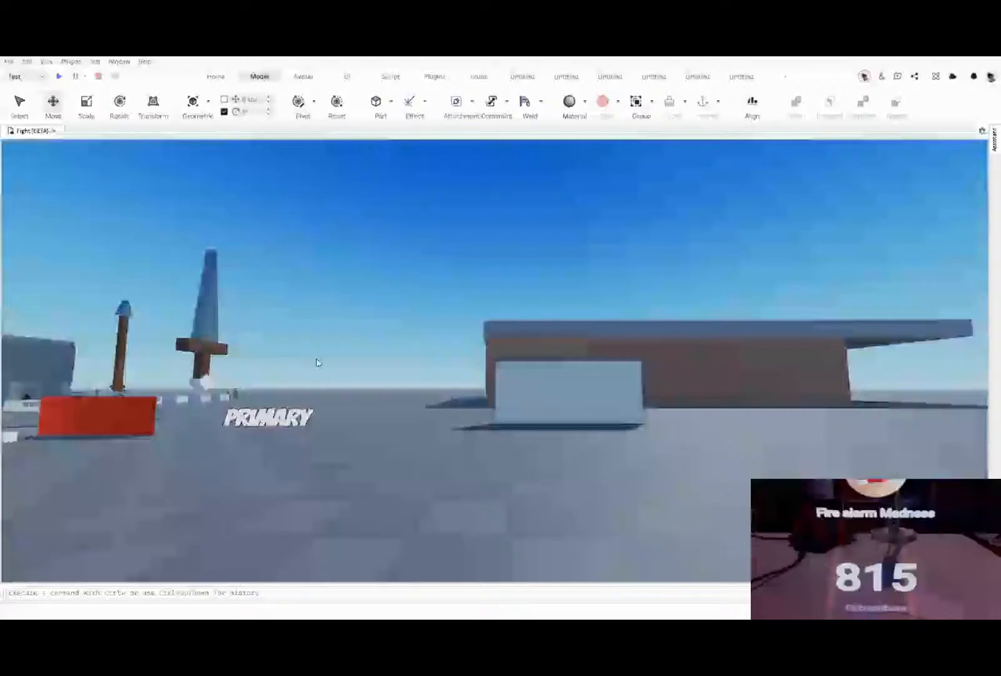
# Step: Paste the copied decal onto the side face of the duplicated red sounder beacon
pyautogui.moveTo(317, 363); pyautogui.dragTo(316, 358, button='right')
pyautogui.scroll(5, 316, 358)
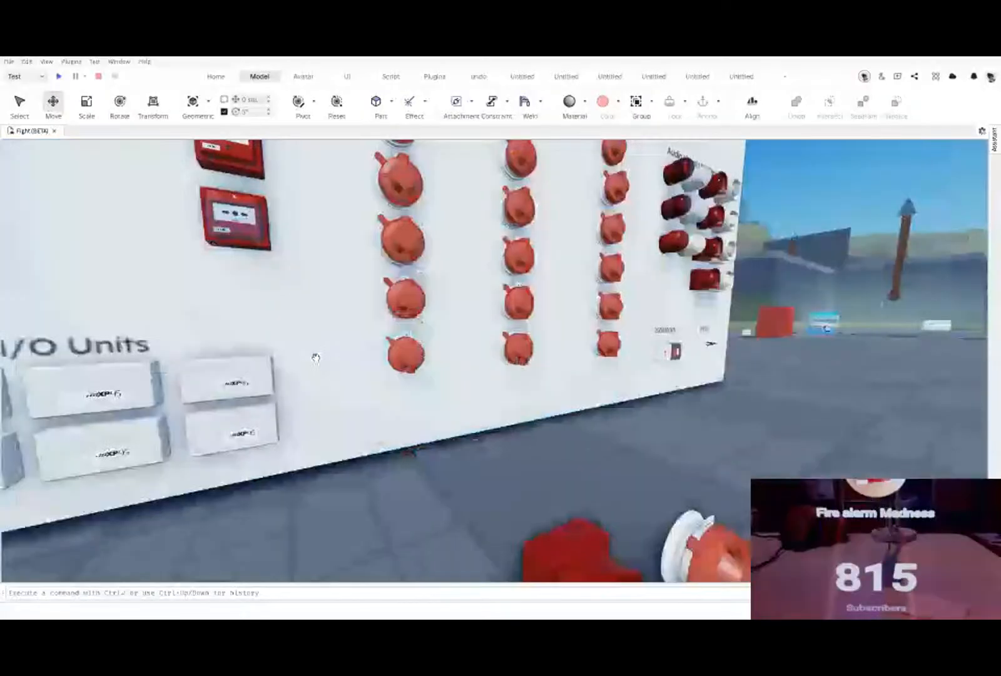
pyautogui.moveTo(316, 358); pyautogui.dragTo(315, 353, button='right')
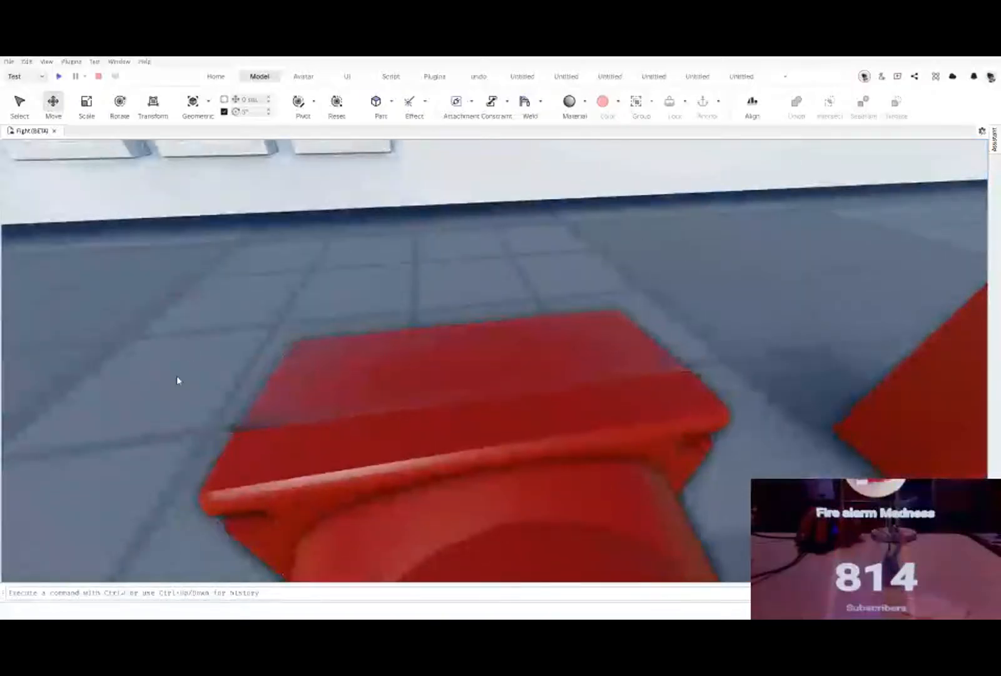
pyautogui.moveTo(177, 376); pyautogui.dragTo(158, 369, button='right')
pyautogui.scroll(-4, 157, 369)
pyautogui.moveTo(144, 405); pyautogui.dragTo(157, 370, button='middle')
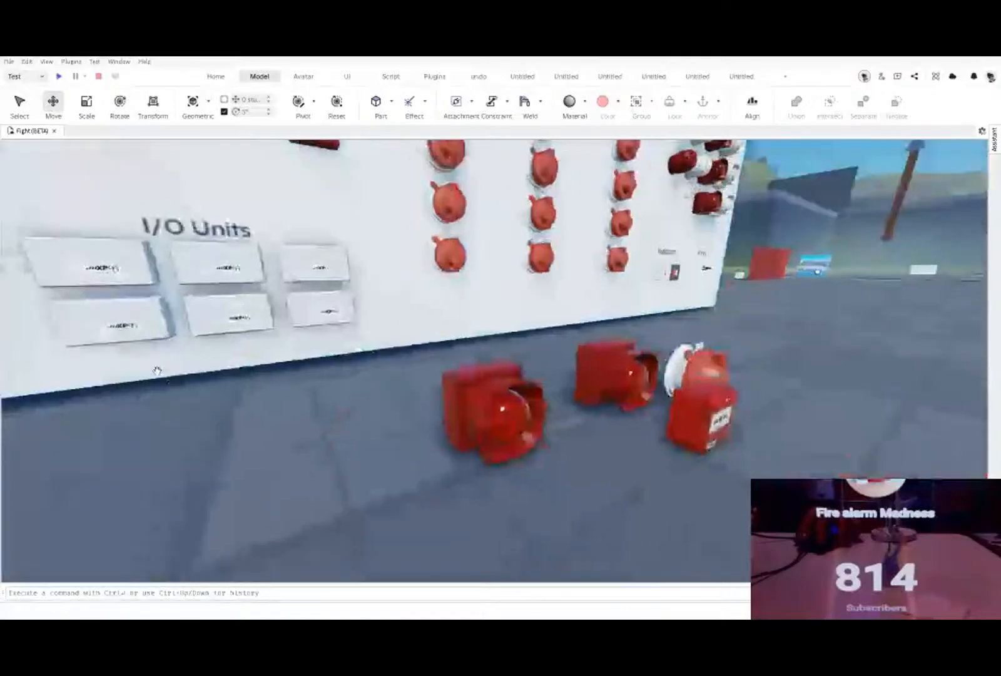
pyautogui.moveTo(157, 370); pyautogui.dragTo(155, 368, button='right')
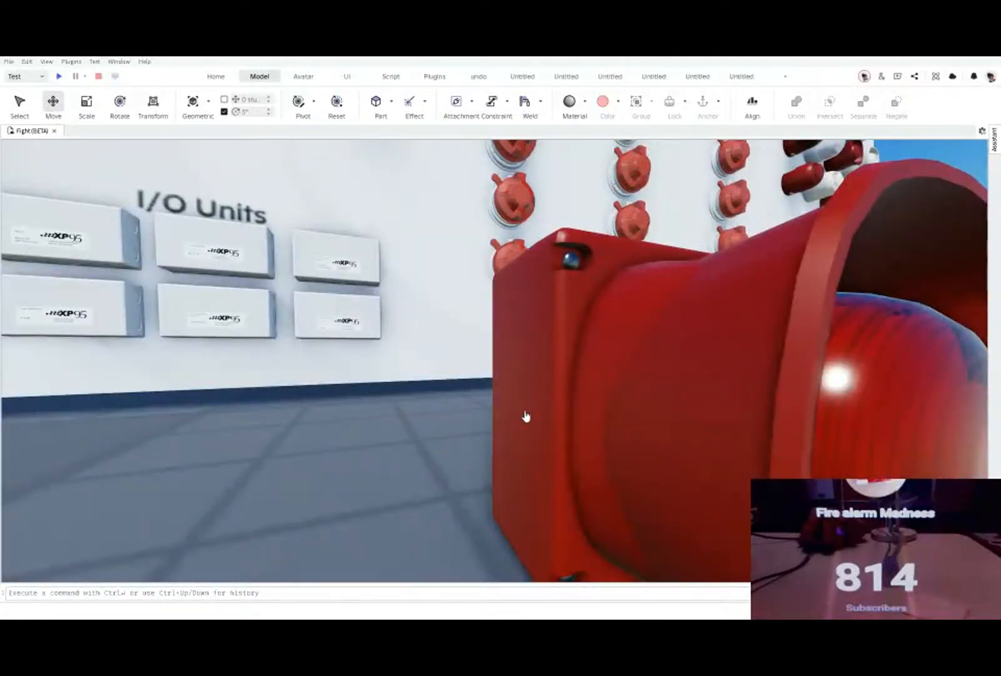
pyautogui.hotkey('ctrl', 'v')
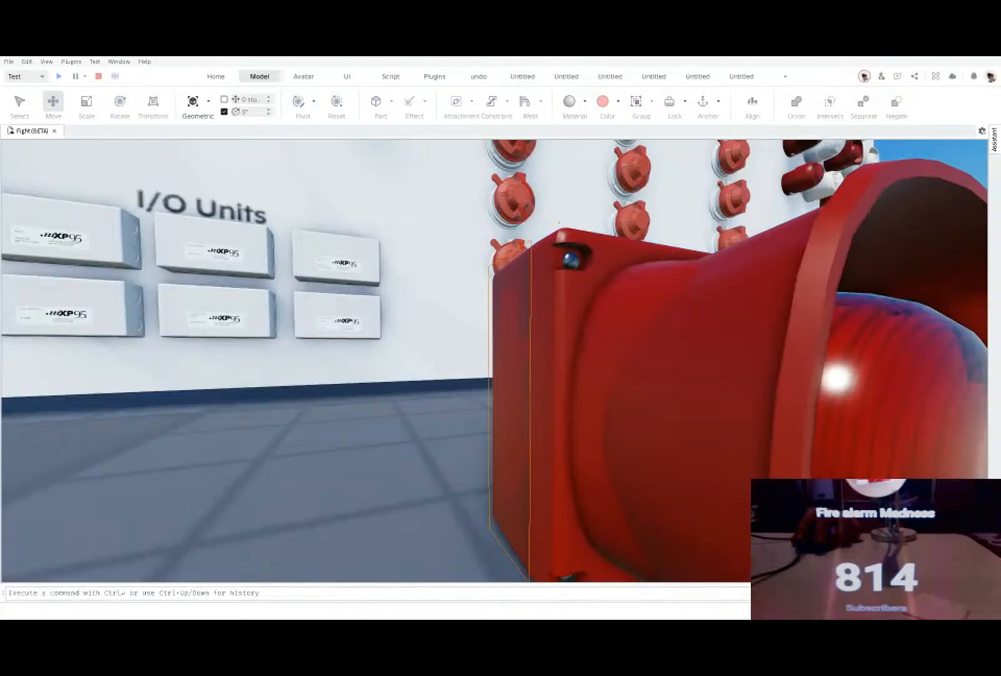
pyautogui.click(510, 390)
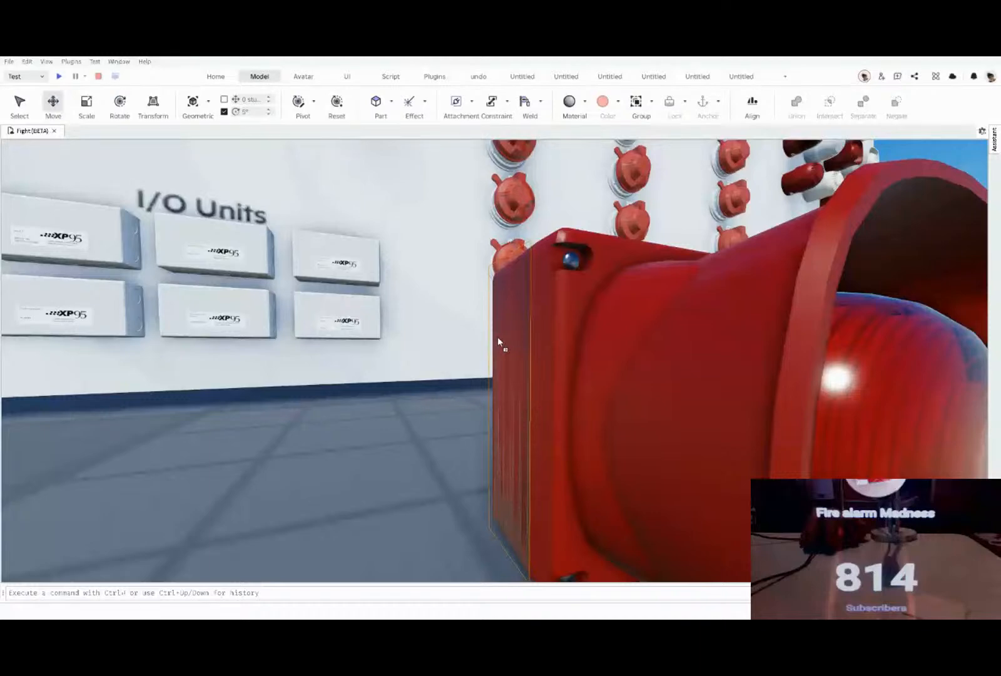
# Step: Paste the copied decal onto the front face of the duplicated red sounder beacon
pyautogui.click(298, 482)
pyautogui.moveTo(298, 481); pyautogui.dragTo(297, 473, button='right')
pyautogui.press('d')
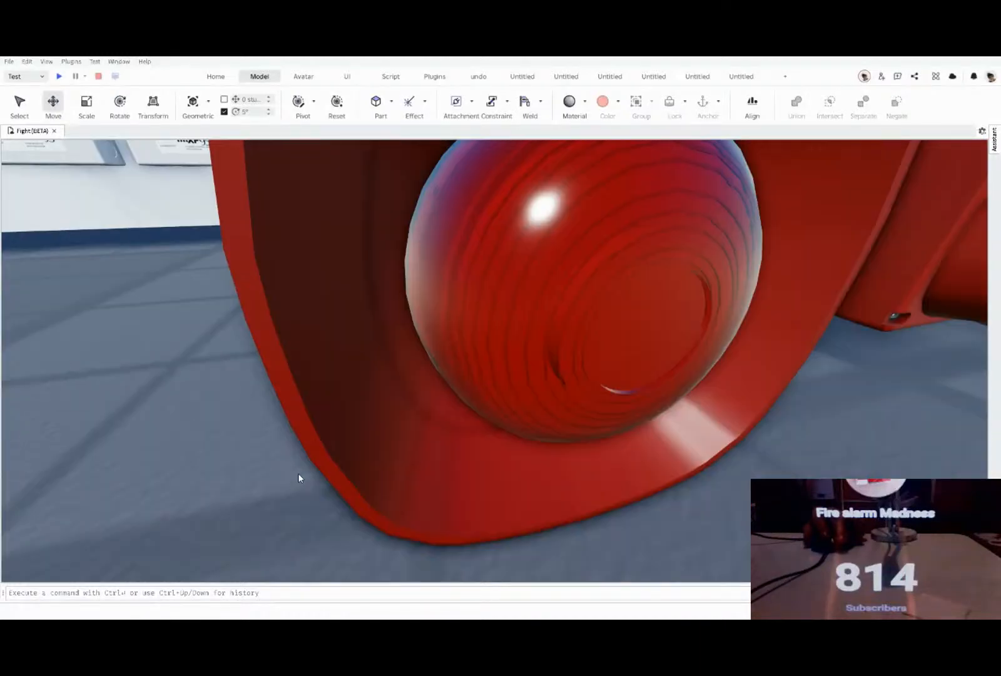
pyautogui.scroll(-2, 298, 473)
pyautogui.hotkey('ctrl', 'v')
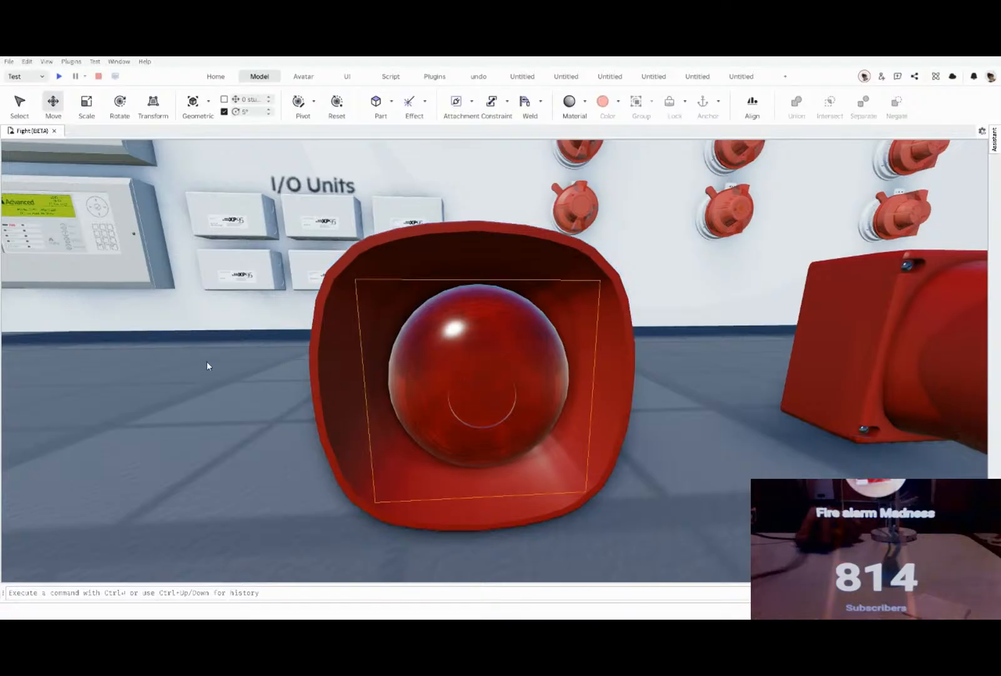
pyautogui.hotkey('ctrl', 'v')
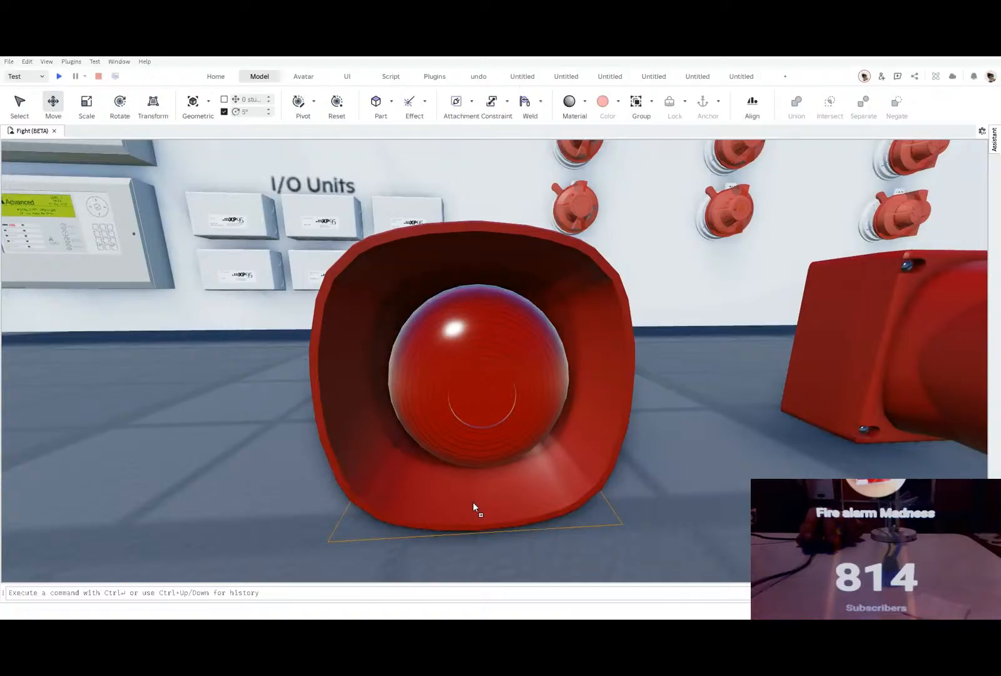
pyautogui.hotkey('ctrl', 'v')
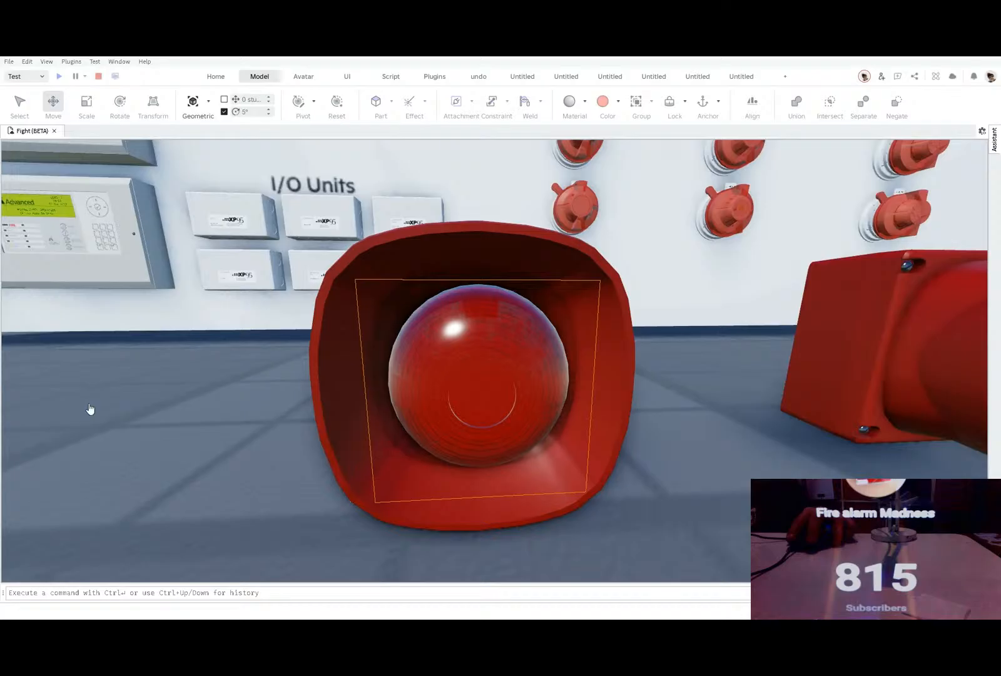
pyautogui.hotkey('ctrl', 'v')
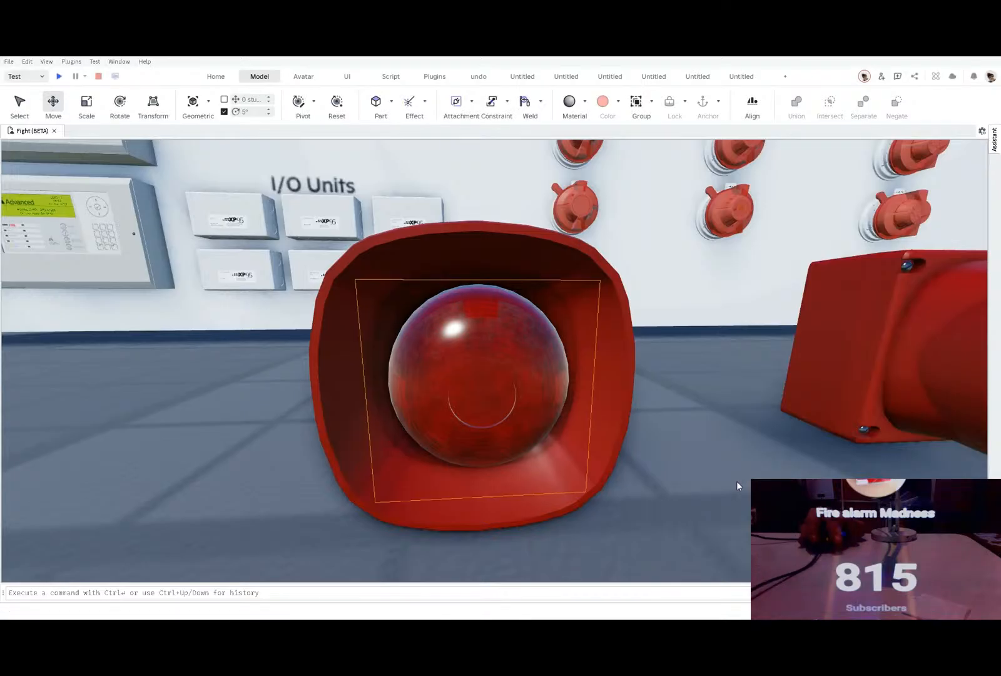
pyautogui.click(736, 481)
pyautogui.moveTo(735, 481); pyautogui.dragTo(735, 481, button='right')
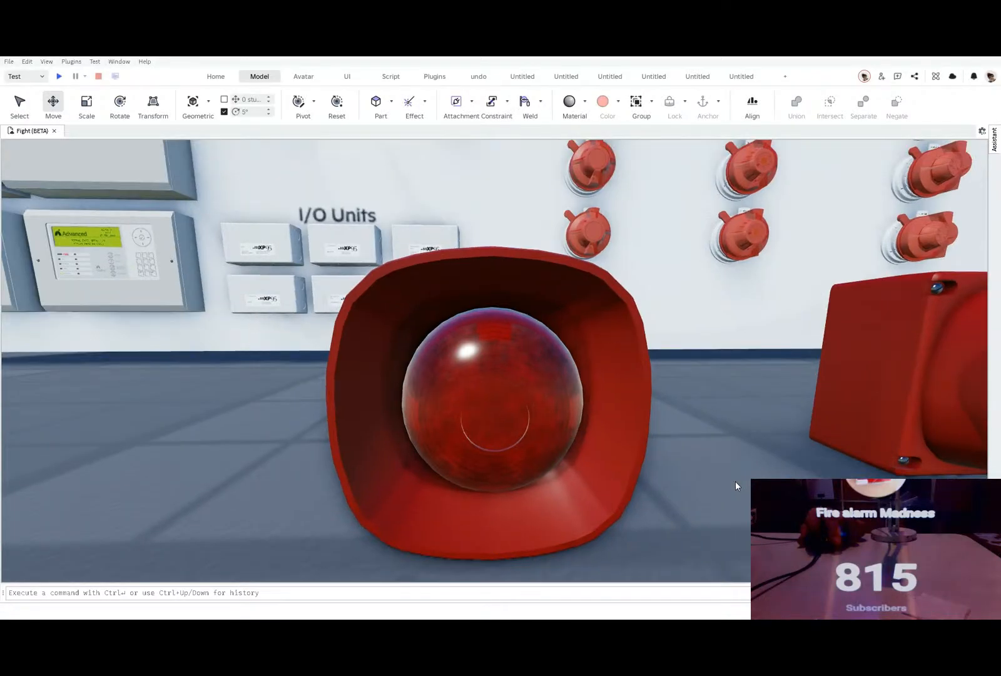
pyautogui.scroll(-10, 735, 485)
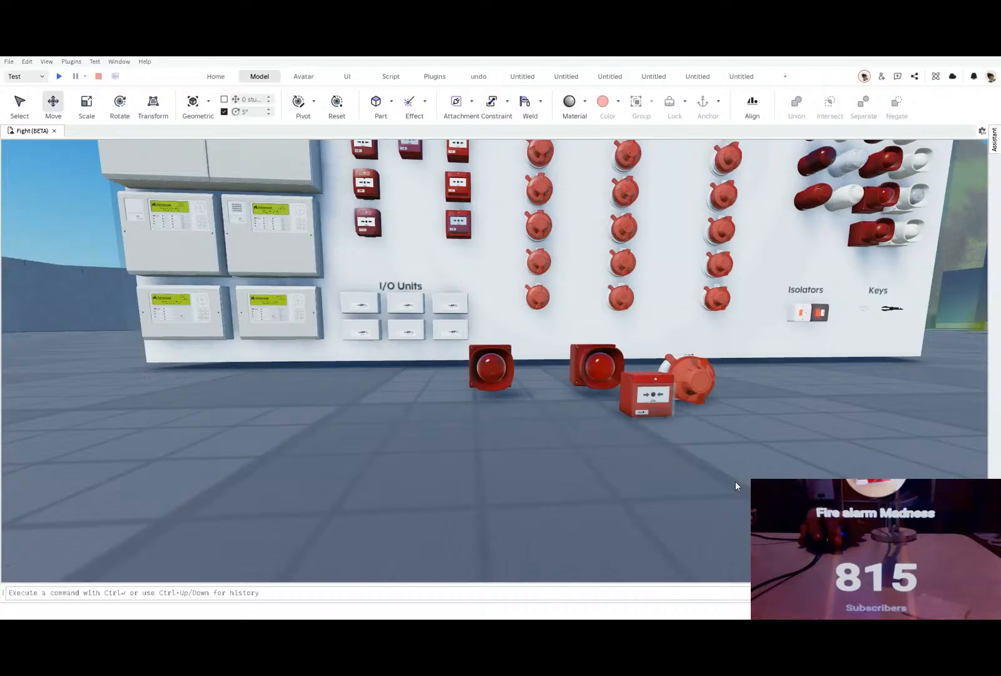
pyautogui.moveTo(432, 478); pyautogui.dragTo(432, 478, button='right')
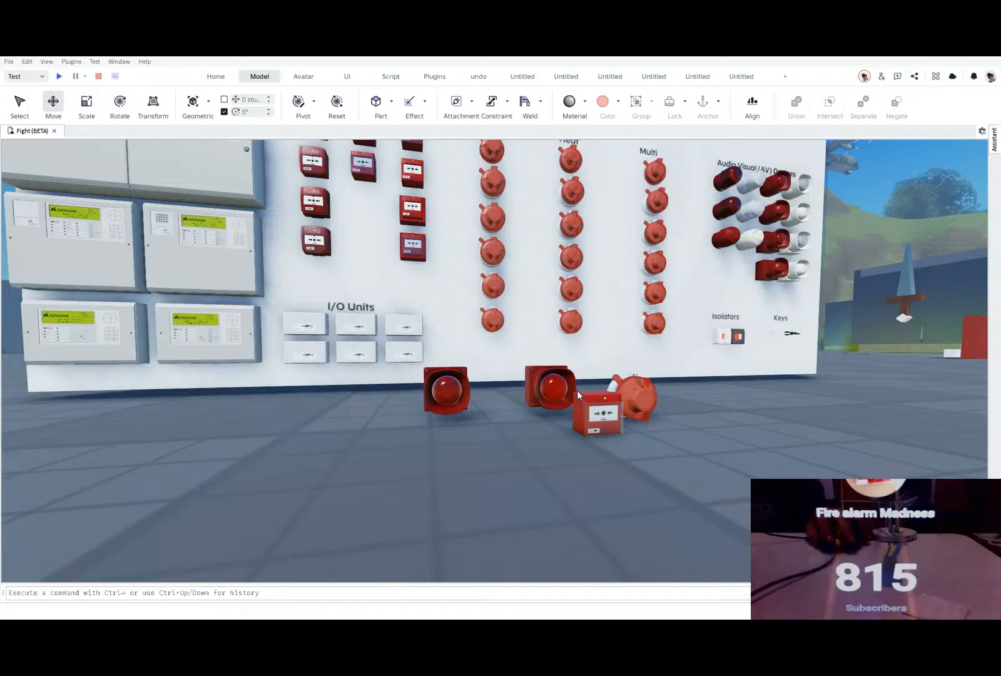
# Step: Apply the streaked weathering decal to the side face of the back box on the red sounder beacon nearest the I/O units
pyautogui.moveTo(449, 494); pyautogui.dragTo(448, 493, button='right')
pyautogui.scroll(5, 448, 493)
pyautogui.press('w')
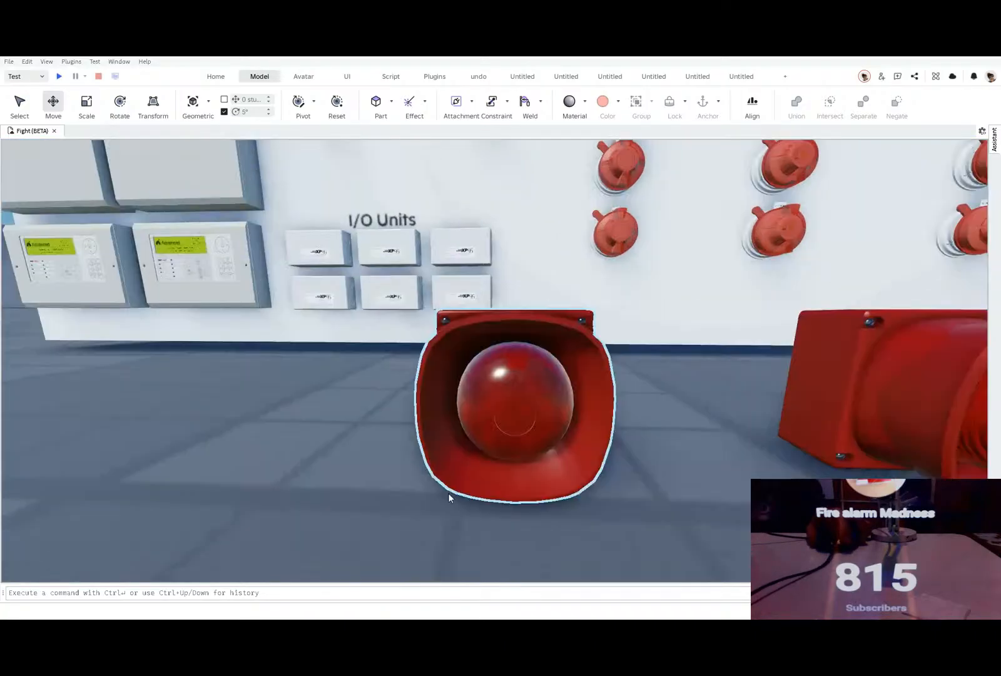
pyautogui.press('w')
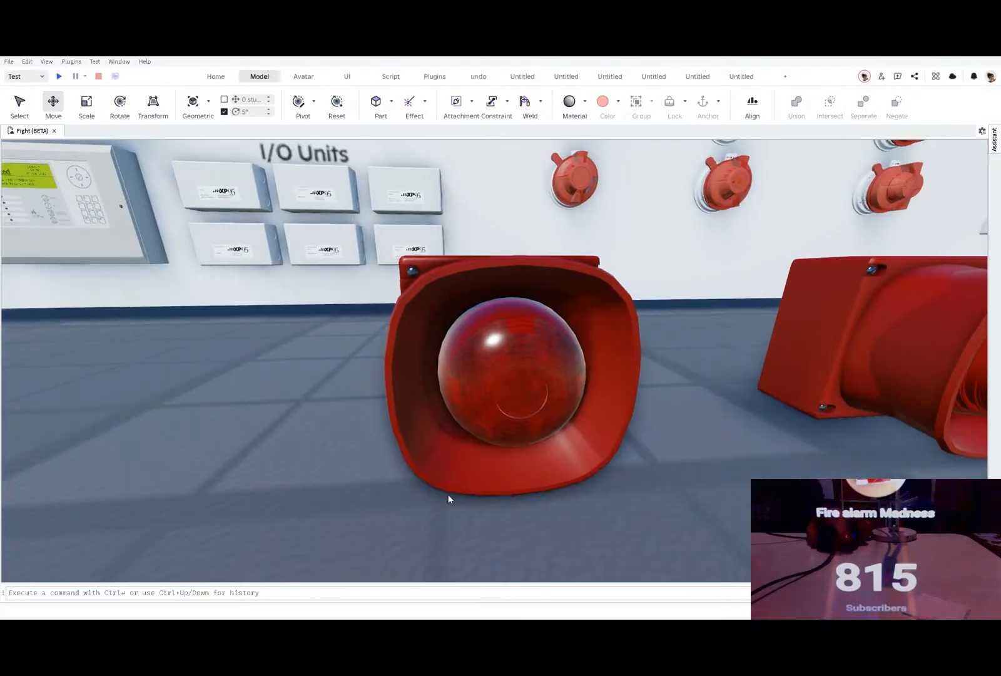
pyautogui.press('d')
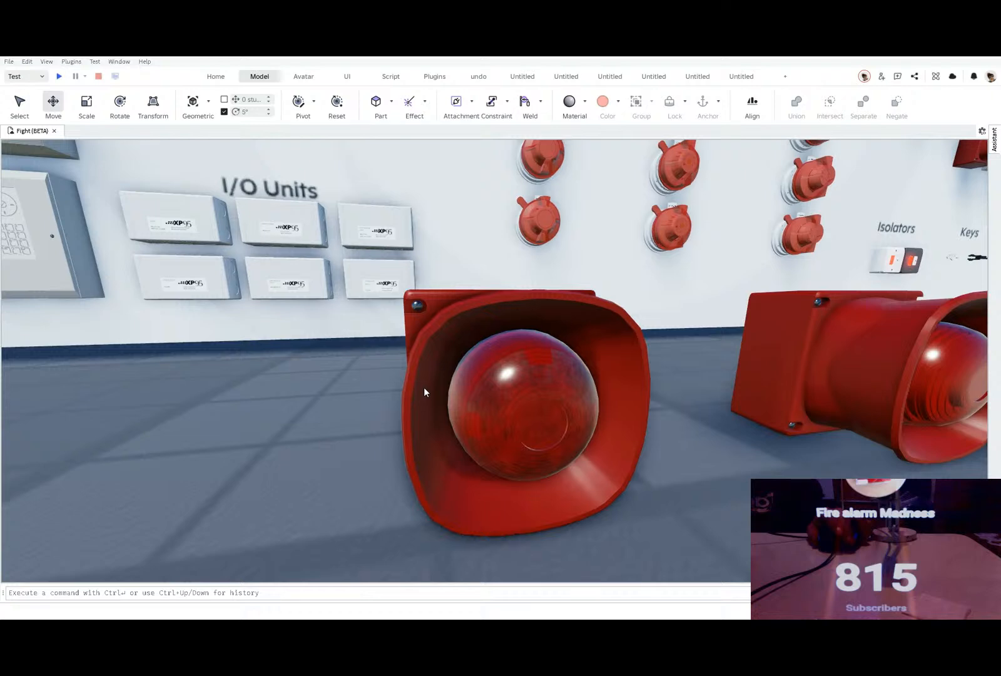
pyautogui.moveTo(424, 388); pyautogui.dragTo(422, 384, button='right')
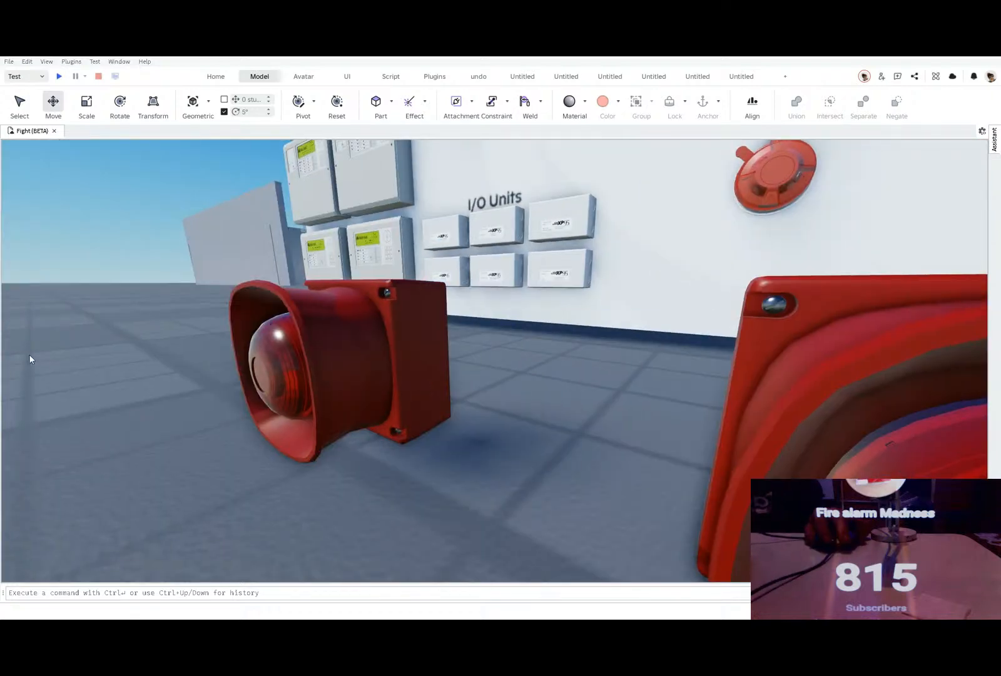
pyautogui.click(430, 363)
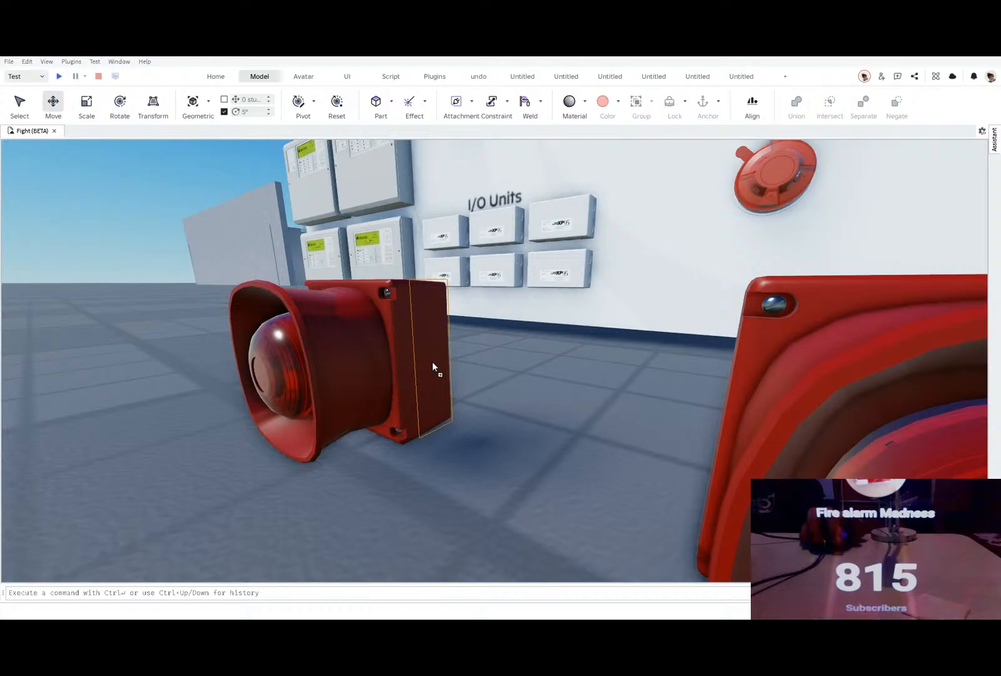
pyautogui.click(430, 366)
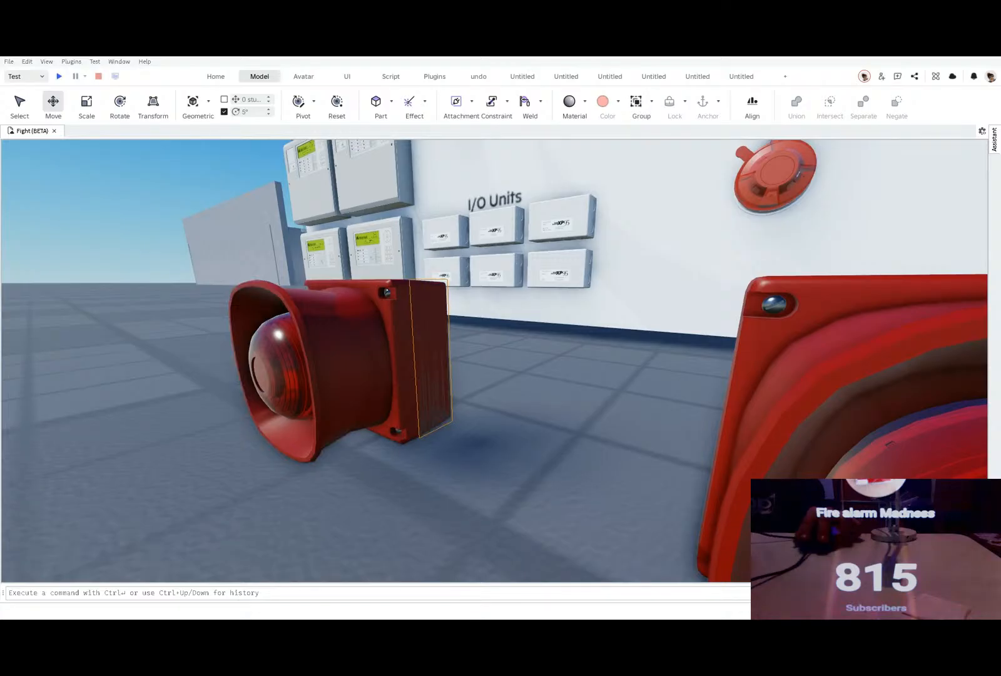
# Step: Add weathering decals to the same sounder beacon's horn, plus another on the side of its back box
pyautogui.click(338, 349)
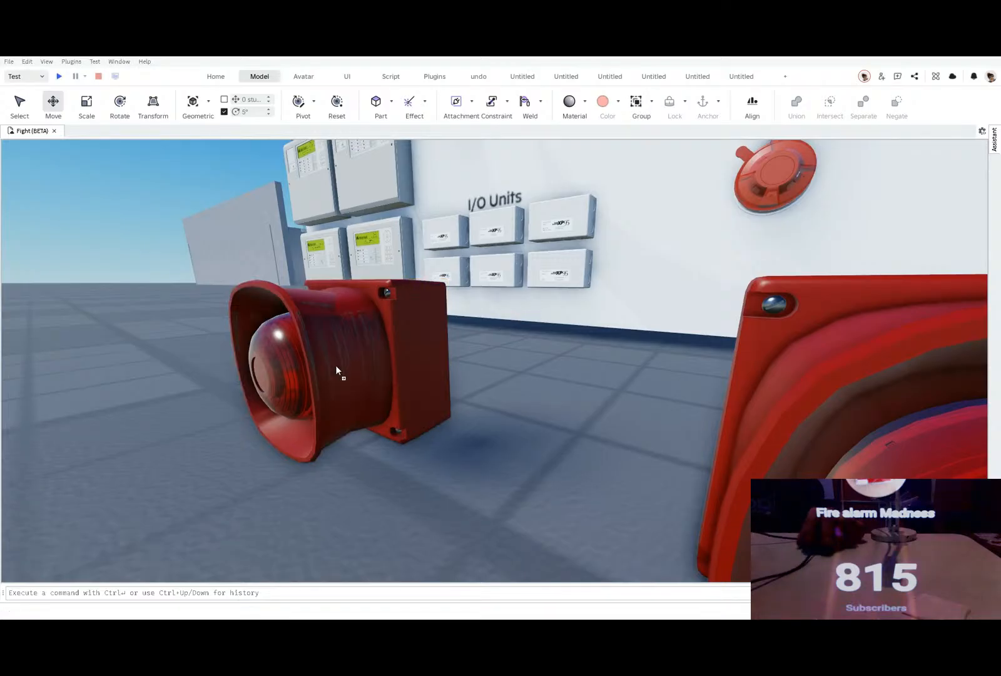
pyautogui.click(350, 305)
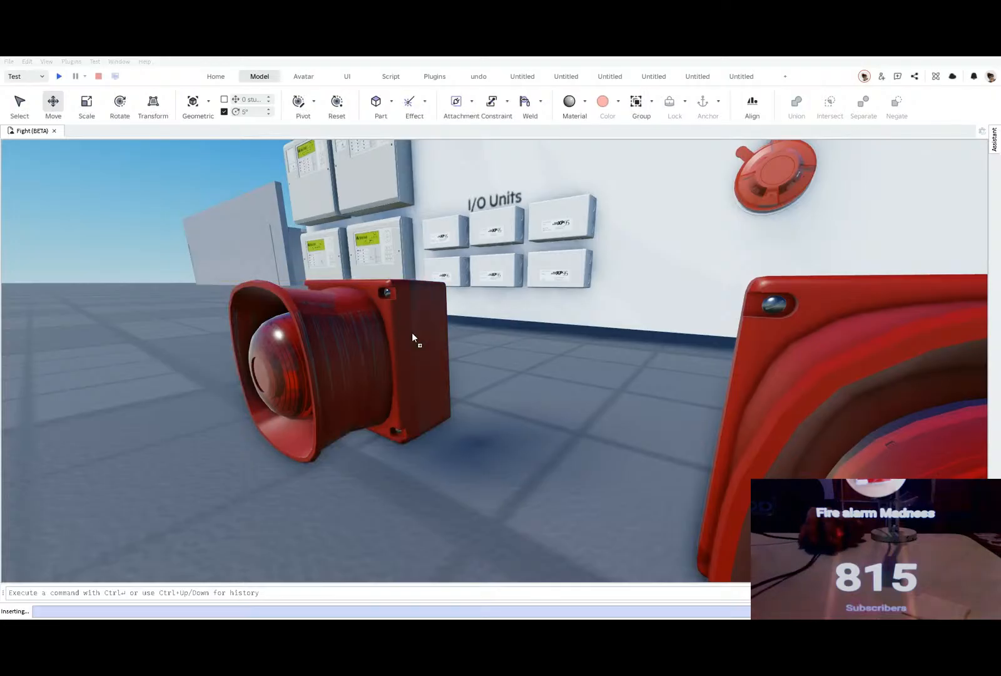
pyautogui.click(426, 339)
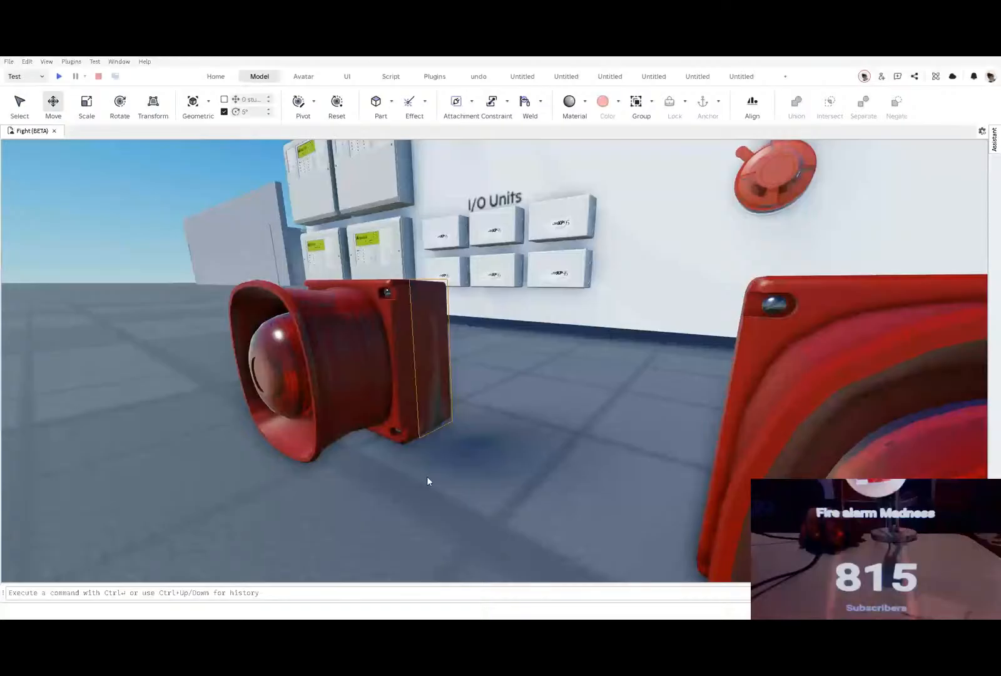
# Step: Move the red sounder beacon into the brick room and place it on the brick wall just below the ceiling
pyautogui.moveTo(426, 476); pyautogui.dragTo(378, 426, button='right')
pyautogui.click(413, 447)
pyautogui.scroll(-4, 413, 447)
pyautogui.click(372, 427)
pyautogui.scroll(8, 410, 417)
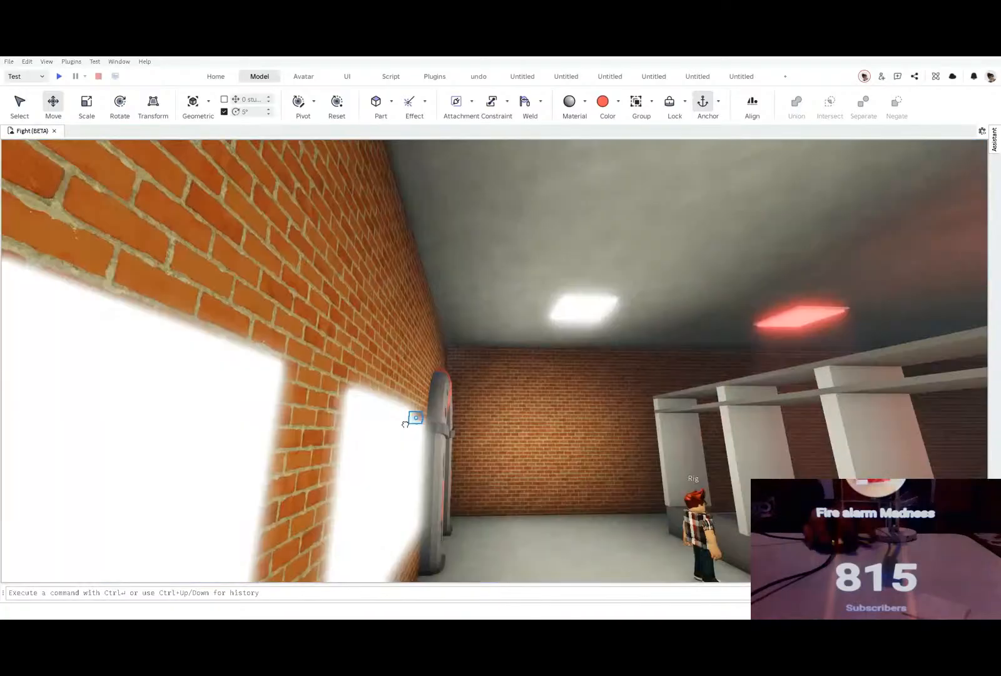
pyautogui.scroll(5, 410, 423)
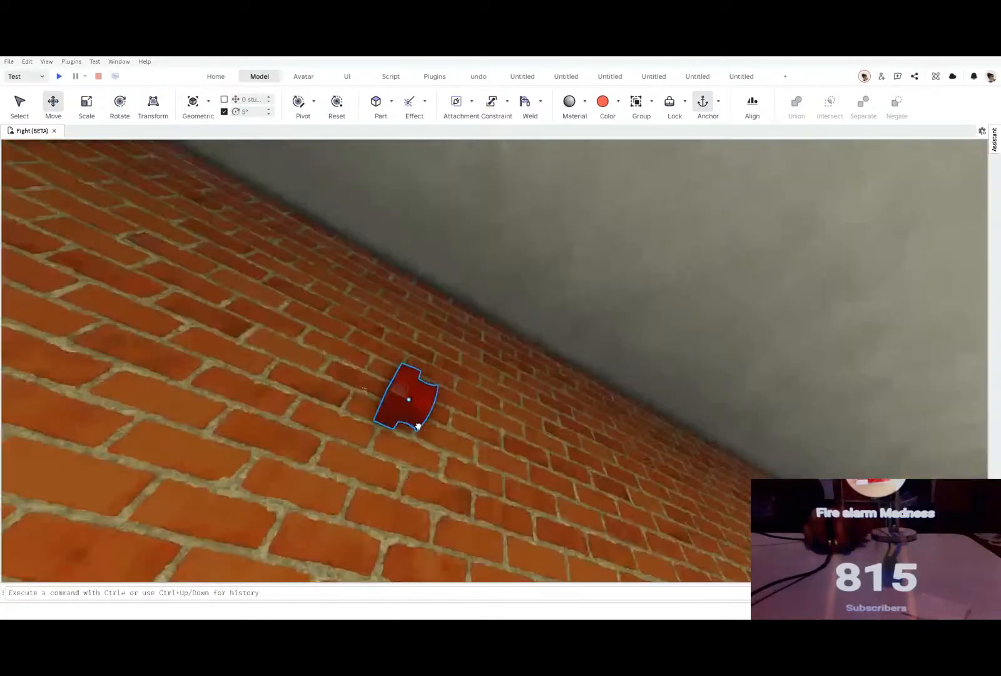
pyautogui.moveTo(418, 426); pyautogui.dragTo(451, 434, button='right')
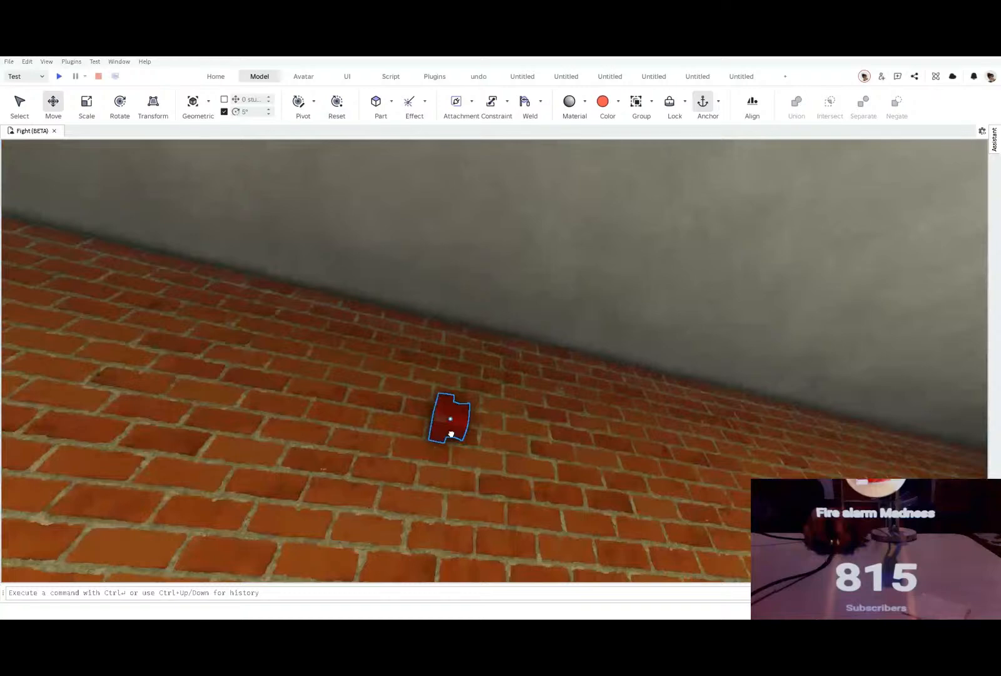
# Step: Scale the sounder beacon up slightly, rotate it to face into the room, and reposition it on the brick wall
pyautogui.scroll(4, 437, 431)
pyautogui.hotkey('ctrl', '3')
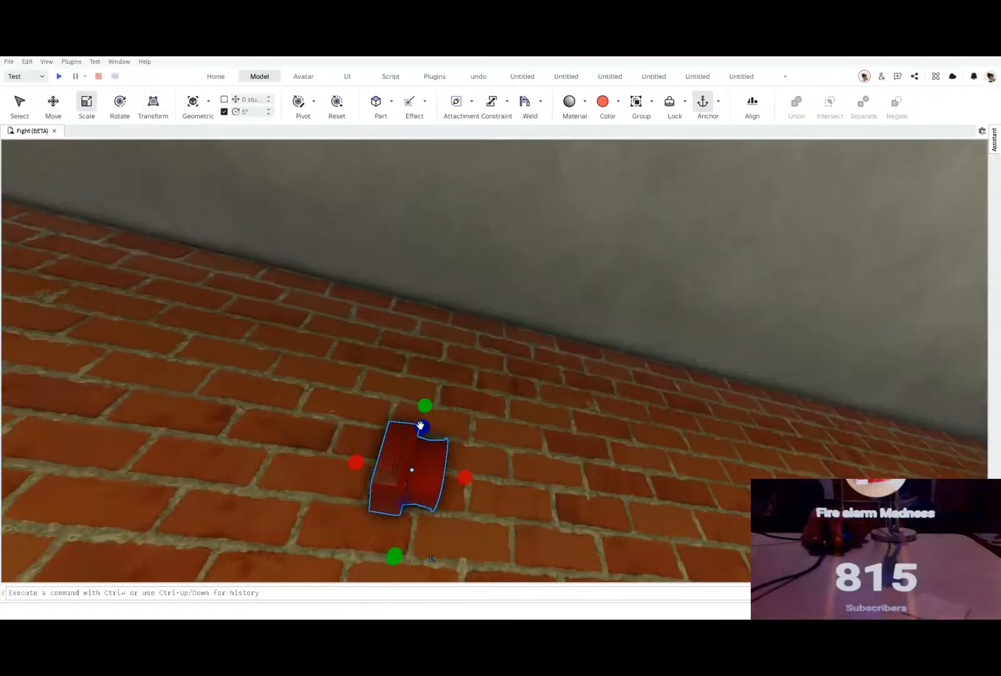
pyautogui.moveTo(420, 426); pyautogui.dragTo(501, 162)
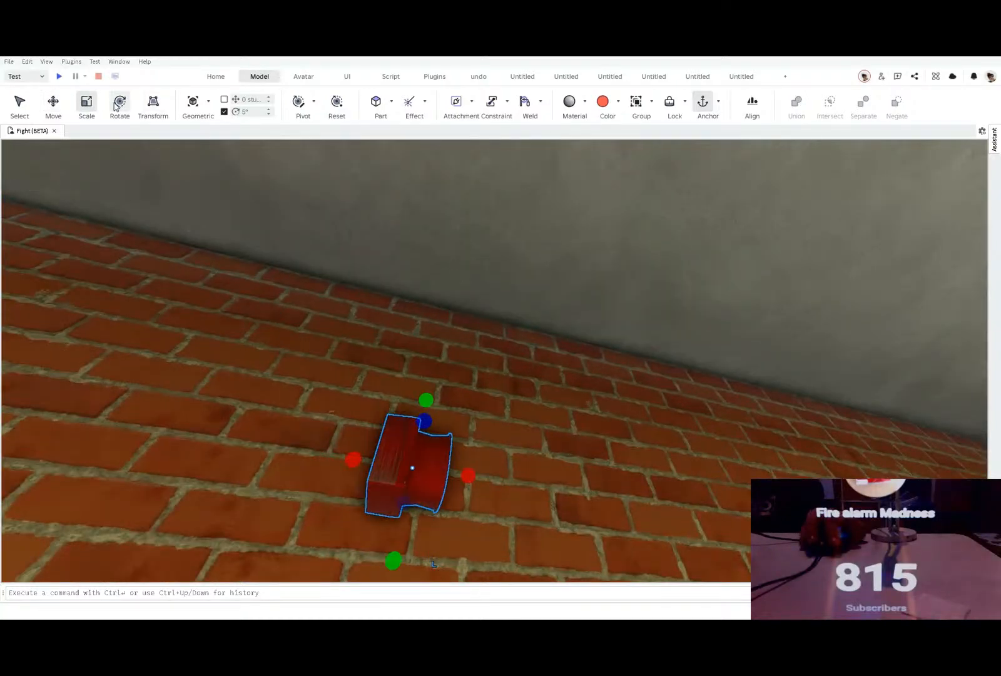
pyautogui.click(116, 105)
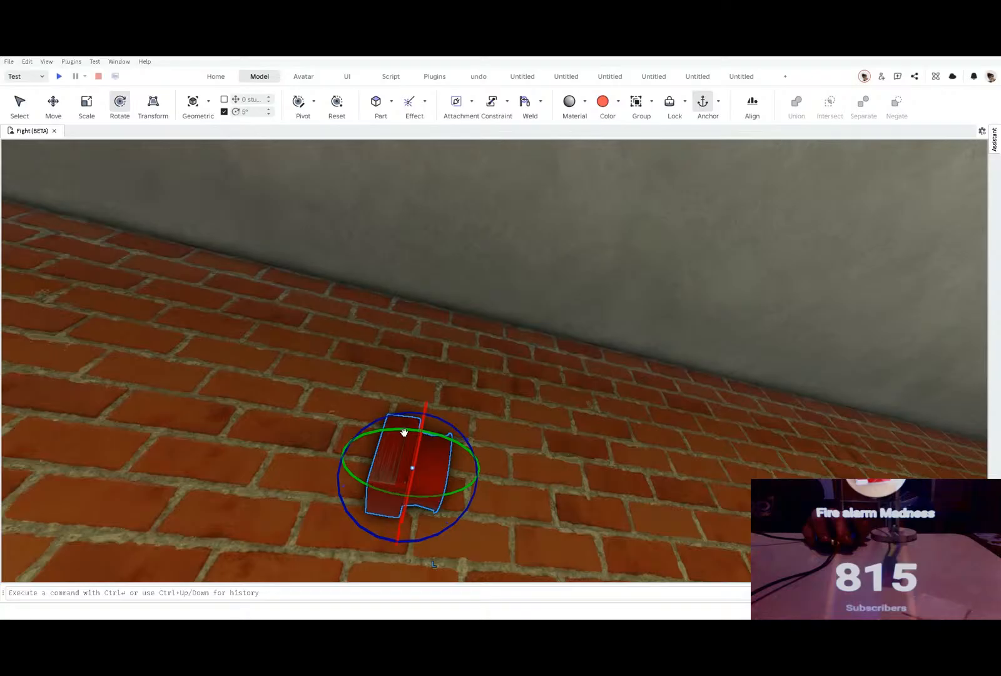
pyautogui.moveTo(404, 432); pyautogui.dragTo(332, 464)
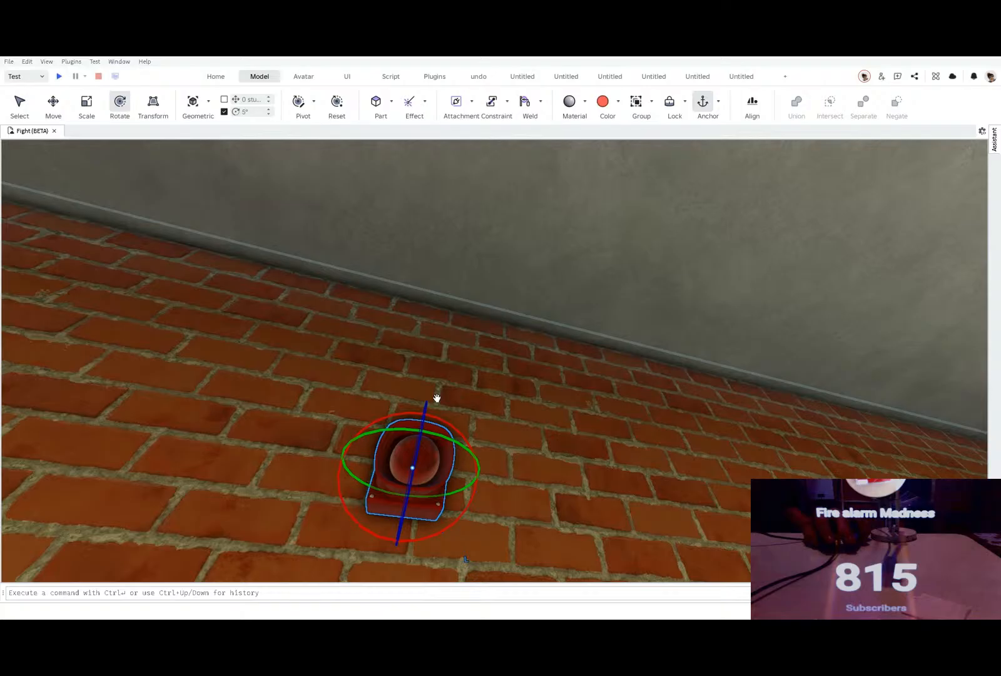
pyautogui.moveTo(436, 475); pyautogui.dragTo(436, 510)
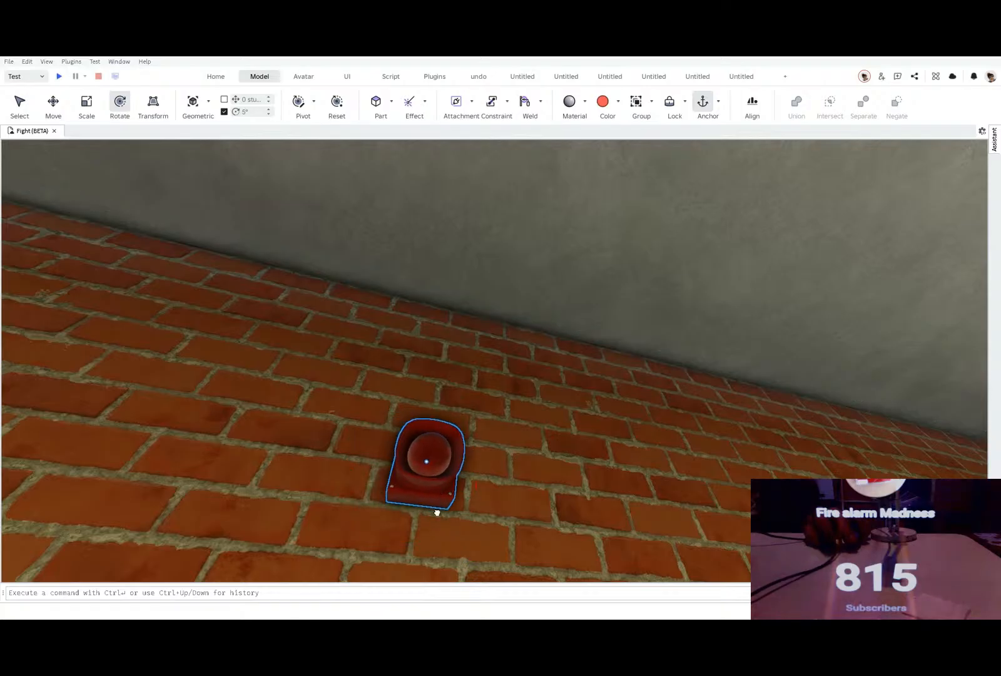
pyautogui.moveTo(436, 510); pyautogui.dragTo(441, 488, button='right')
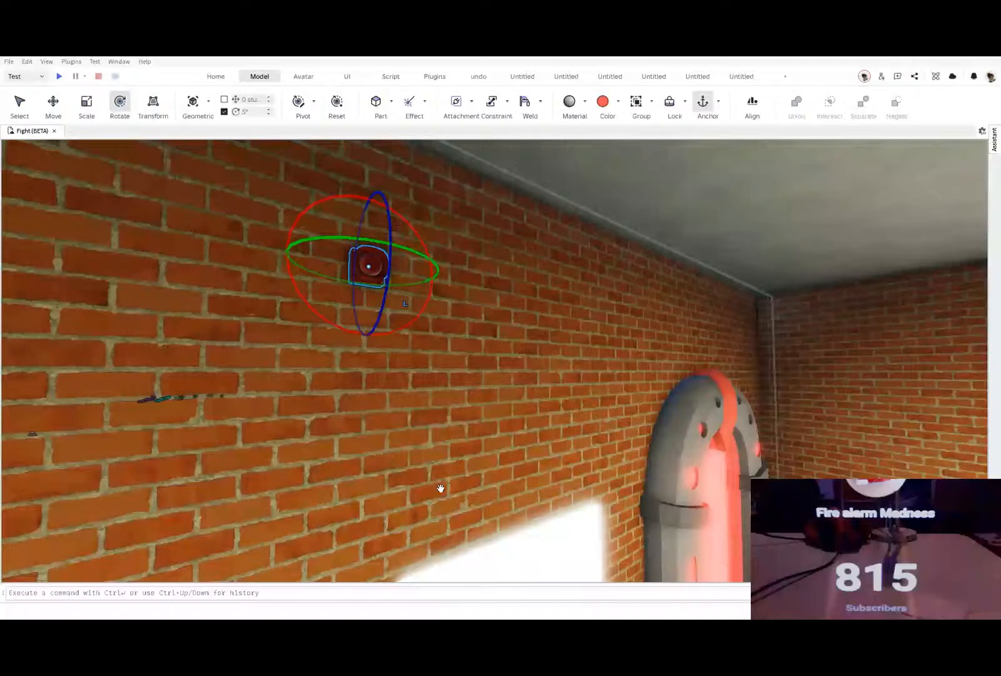
# Step: Duplicate the lowest call point in the Advanced MxPro 4 board's right call point column and set two copies on the floor
pyautogui.click(423, 372)
pyautogui.moveTo(423, 371); pyautogui.dragTo(422, 372, button='right')
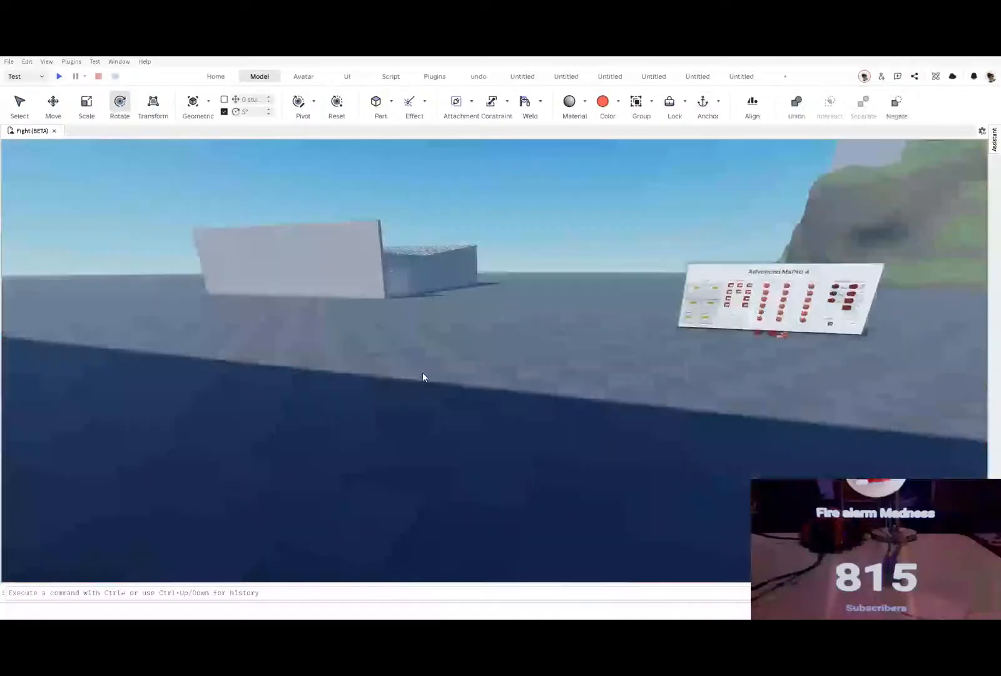
pyautogui.press('w')
pyautogui.moveTo(422, 372); pyautogui.dragTo(431, 425, button='right')
pyautogui.press('w')
pyautogui.press('s')
pyautogui.press('a')
pyautogui.click(431, 425)
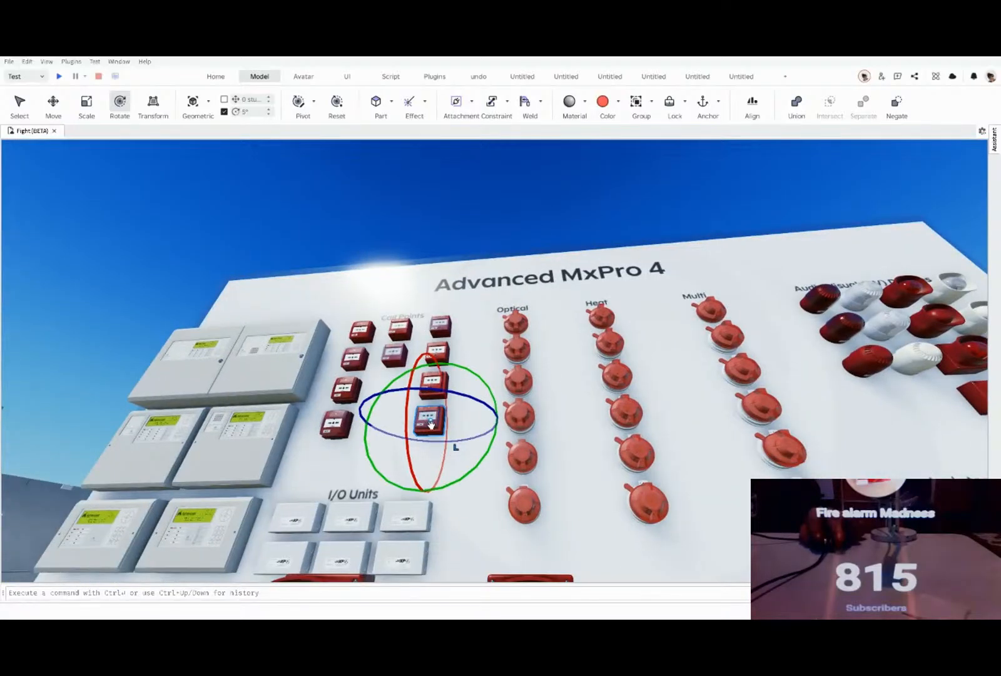
pyautogui.hotkey('ctrl', 'd')
pyautogui.moveTo(427, 417); pyautogui.dragTo(424, 430)
pyautogui.moveTo(425, 430); pyautogui.dragTo(425, 429, button='right')
pyautogui.moveTo(424, 429); pyautogui.dragTo(425, 429)
pyautogui.moveTo(425, 429); pyautogui.dragTo(424, 430, button='right')
pyautogui.moveTo(425, 430); pyautogui.dragTo(424, 429)
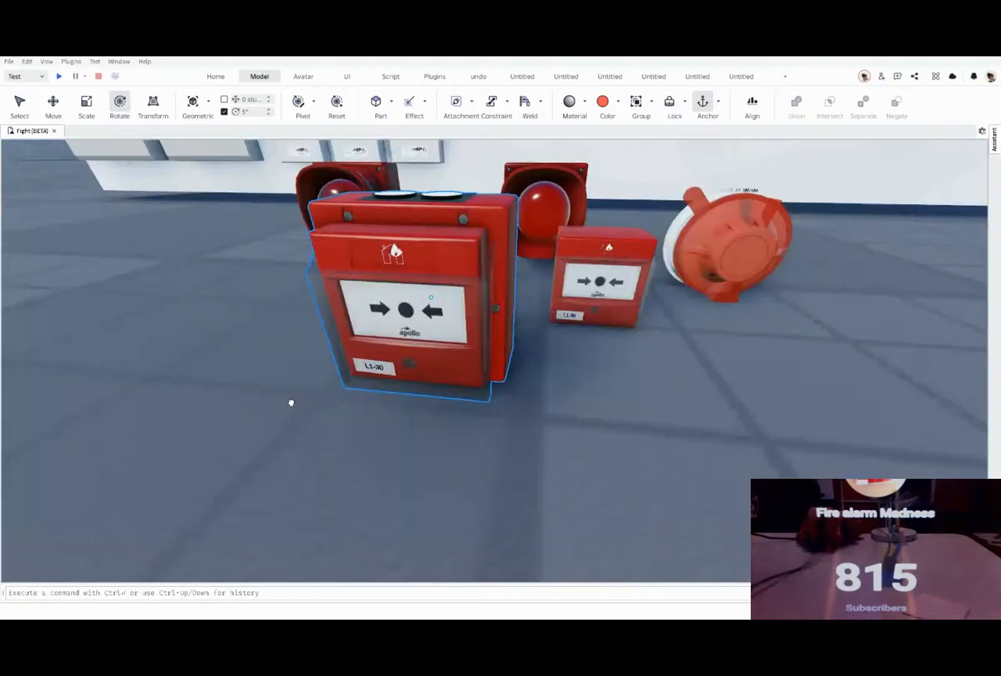
pyautogui.moveTo(429, 382); pyautogui.dragTo(562, 421)
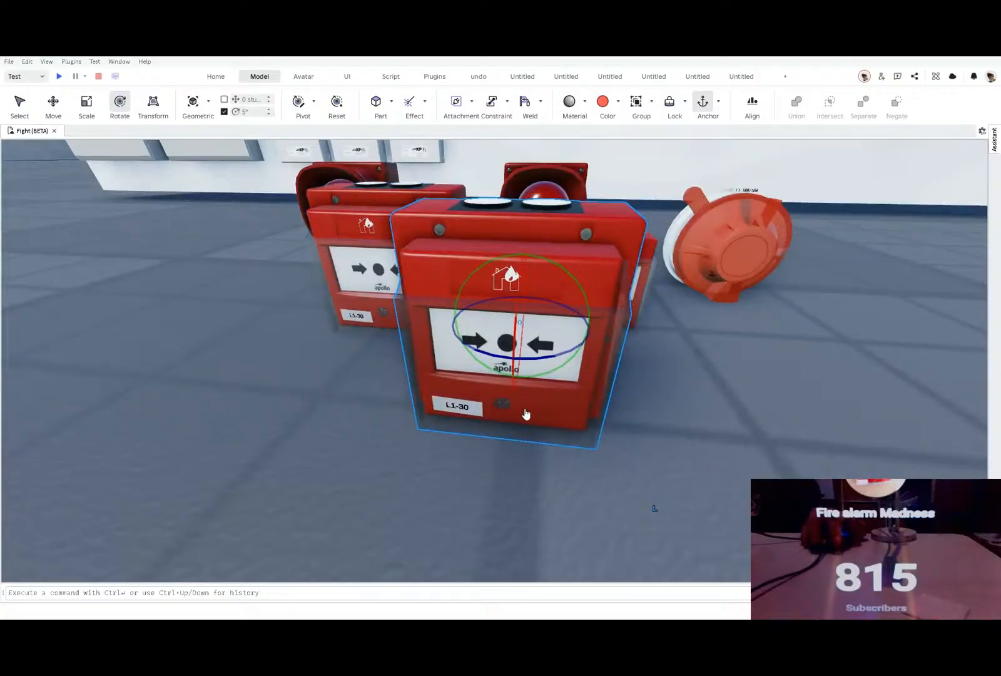
# Step: Ungroup the front call point copy and apply scratch decals to its front faces
pyautogui.hotkey('ctrl', 'u')
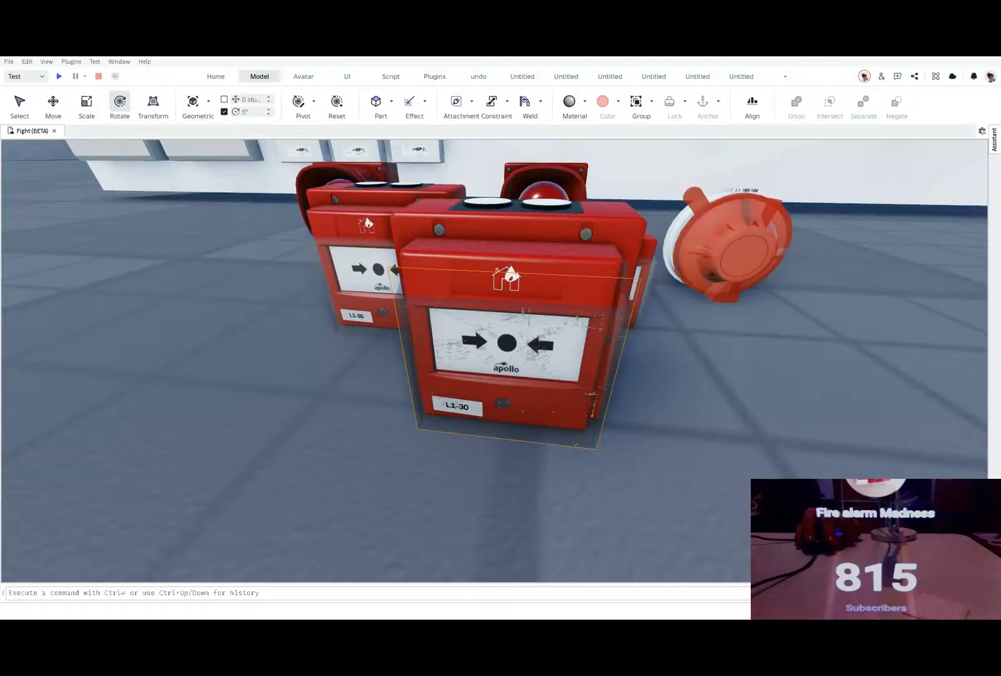
pyautogui.click(262, 422)
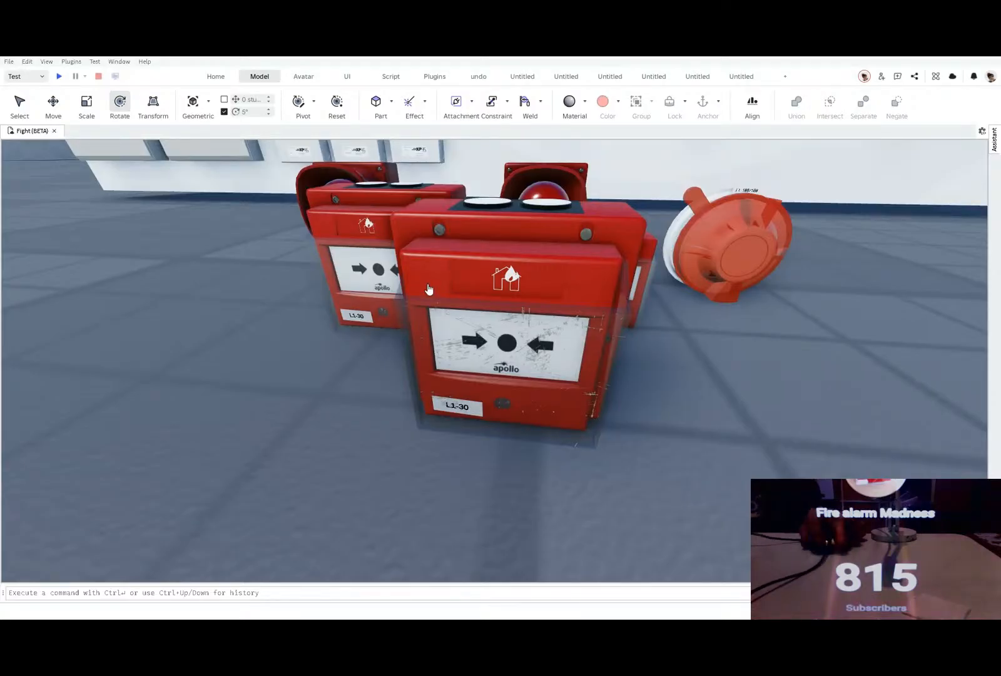
pyautogui.click(422, 282)
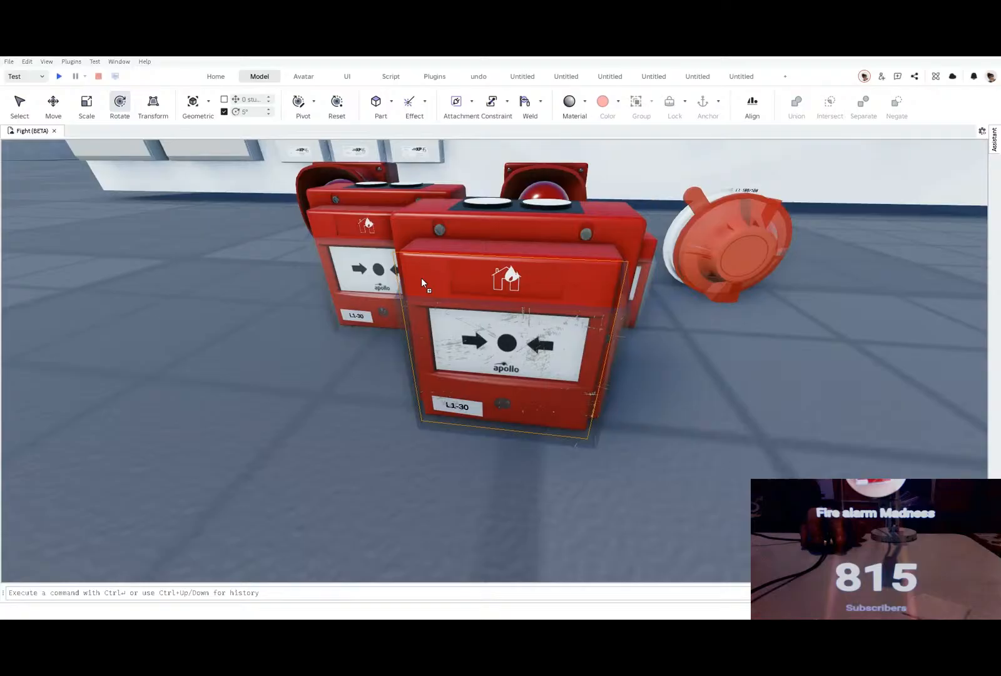
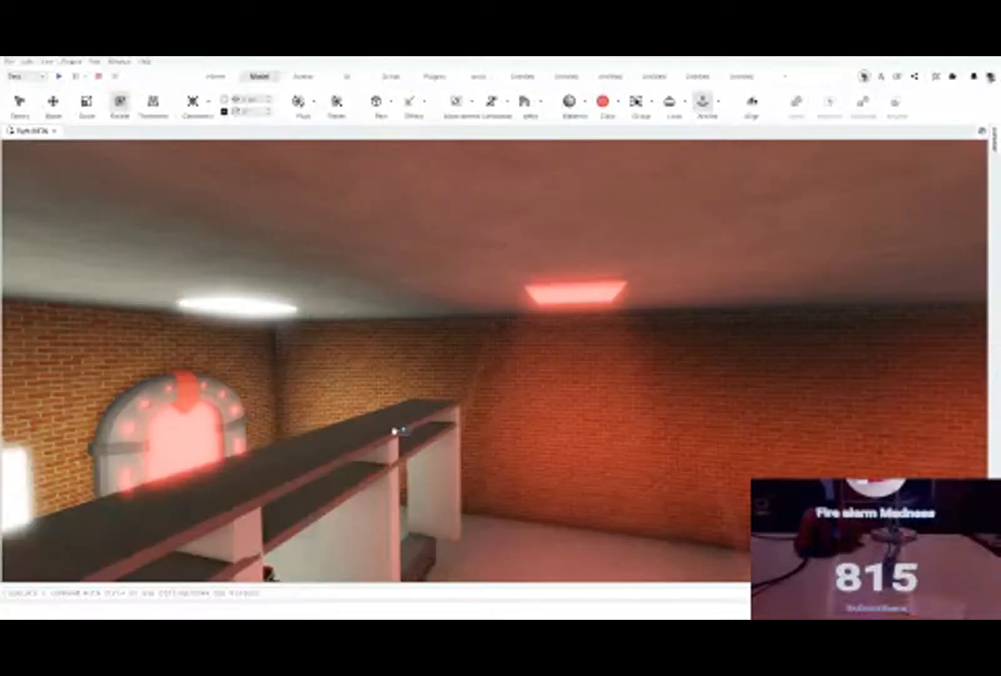
# Step: Move the scratched call point into the brick room and place it on the wall between the bright window and the arched doorway
pyautogui.moveTo(396, 431); pyautogui.dragTo(404, 436, button='right')
pyautogui.press('w')
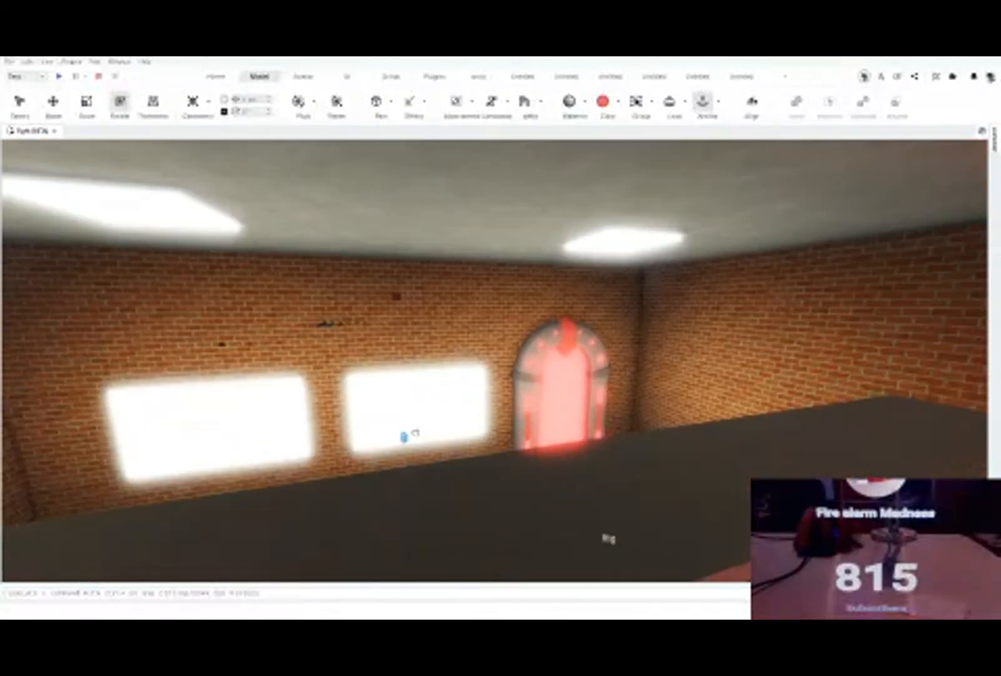
pyautogui.press('f')
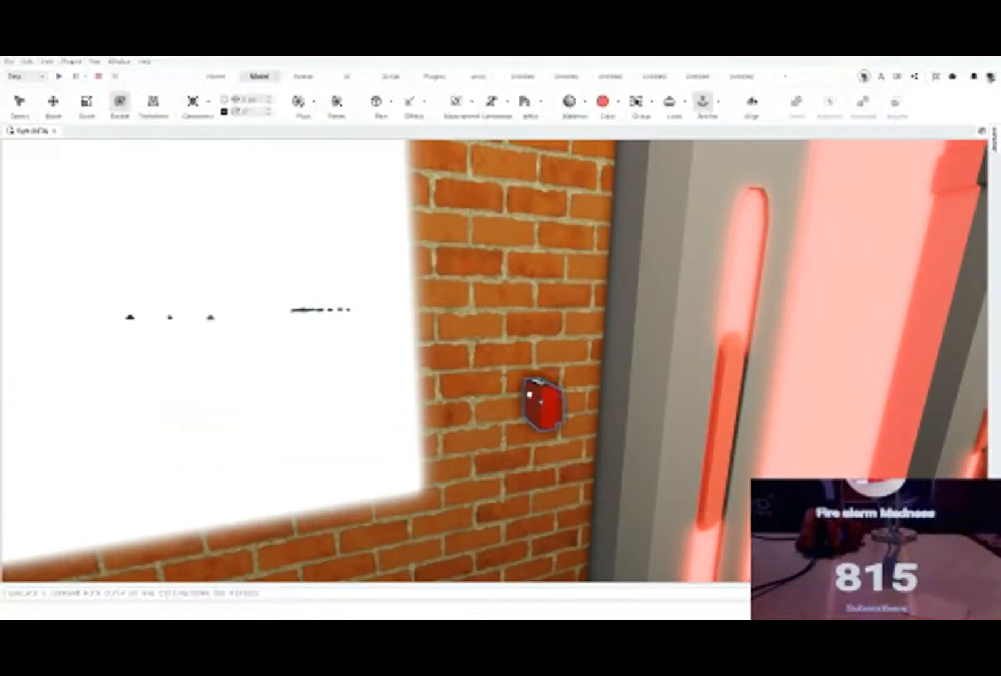
pyautogui.moveTo(530, 394); pyautogui.dragTo(523, 407)
pyautogui.press('w')
# Step: Rotate the call point on the brick wall so its front faces into the room
pyautogui.press('w')
pyautogui.press('d')
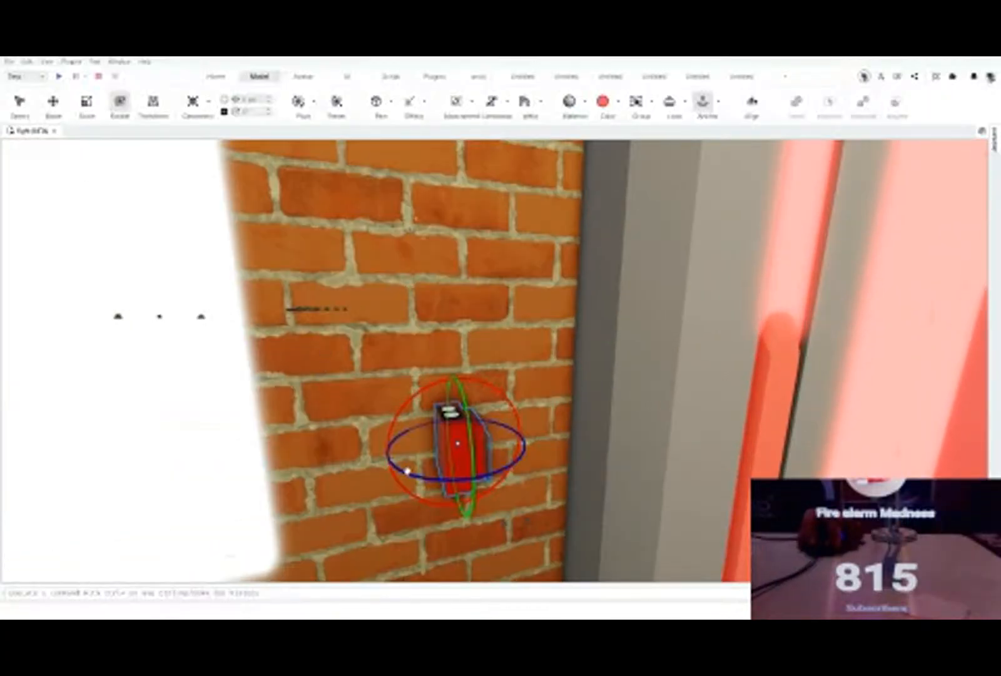
pyautogui.moveTo(407, 470); pyautogui.dragTo(444, 422)
pyautogui.press('w')
pyautogui.moveTo(444, 422); pyautogui.dragTo(445, 422, button='right')
pyautogui.press('w')
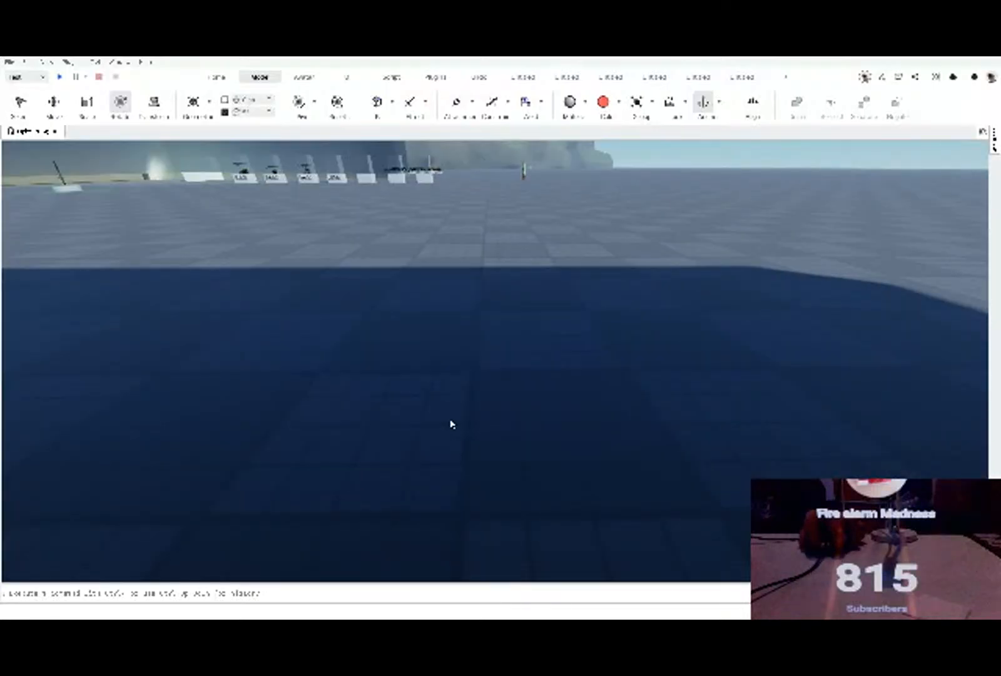
pyautogui.press('f')
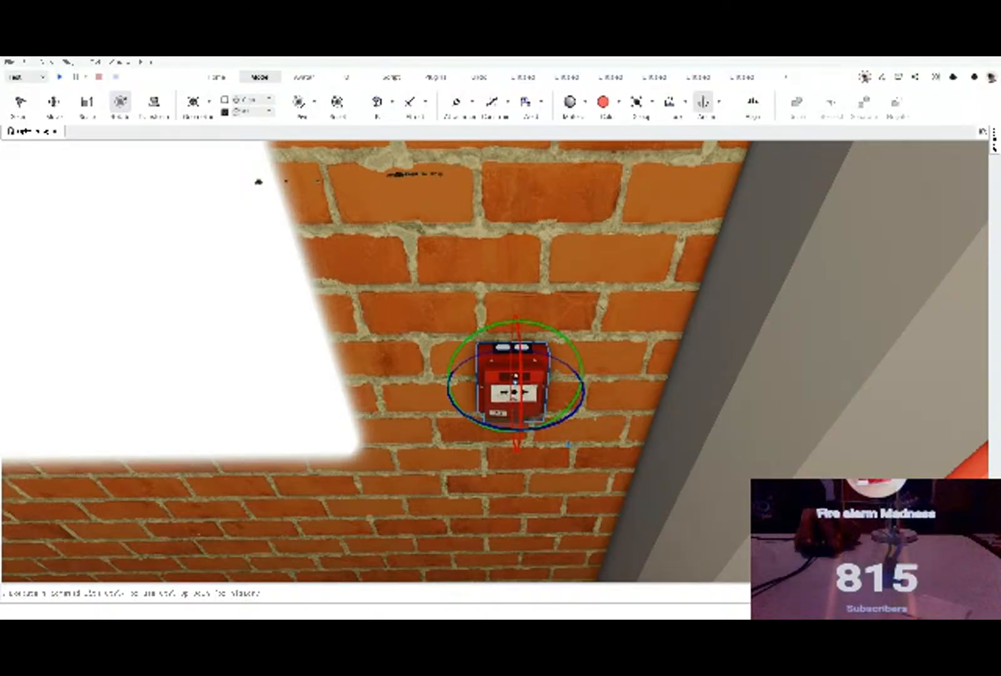
pyautogui.keyDown('alt'); pyautogui.click(515, 377); pyautogui.keyUp('alt')
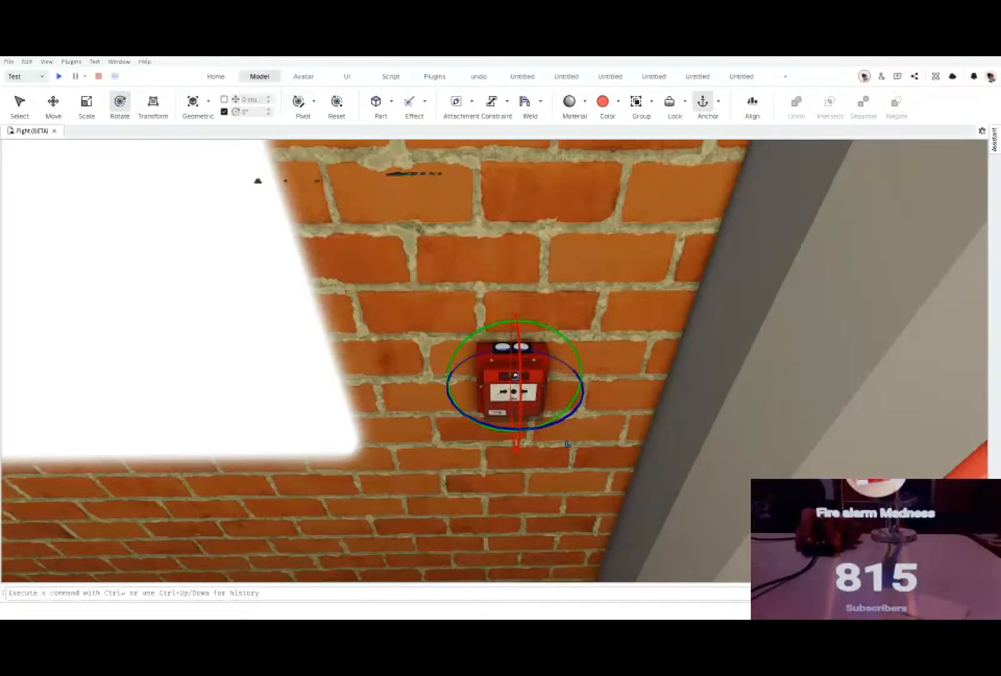
pyautogui.press('Delete')
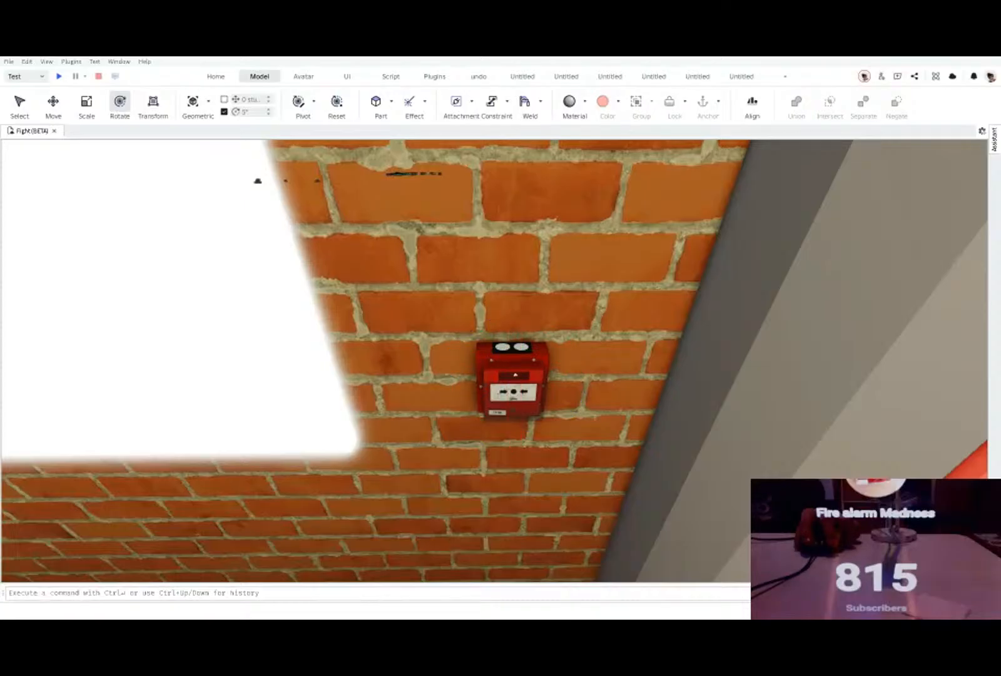
pyautogui.click(515, 375)
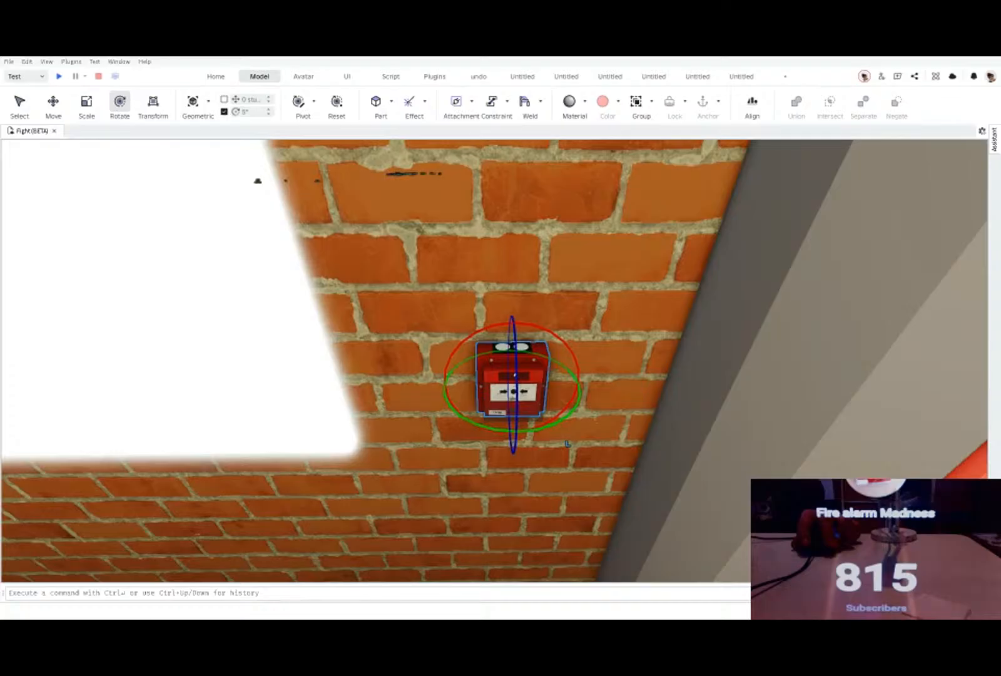
pyautogui.press('Escape')
pyautogui.hotkey('ctrl', 'z')
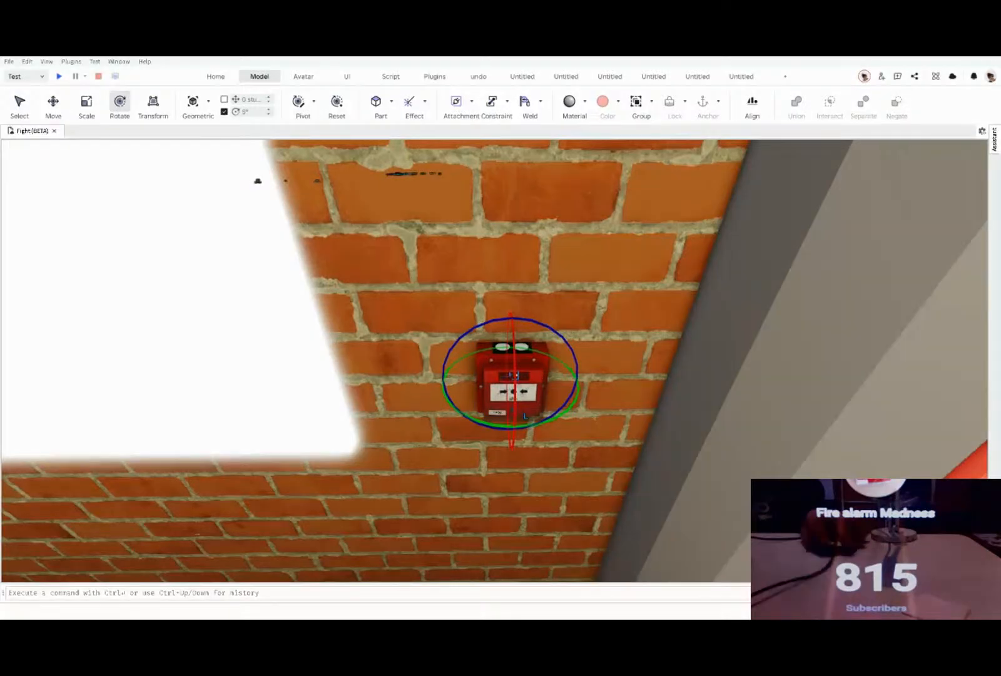
# Step: Examine the mounted call point up close by selecting its housing and front cover parts in turn
pyautogui.click(459, 451)
pyautogui.moveTo(458, 451); pyautogui.dragTo(463, 418, button='right')
pyautogui.click(469, 416)
pyautogui.press('w')
pyautogui.click(462, 417)
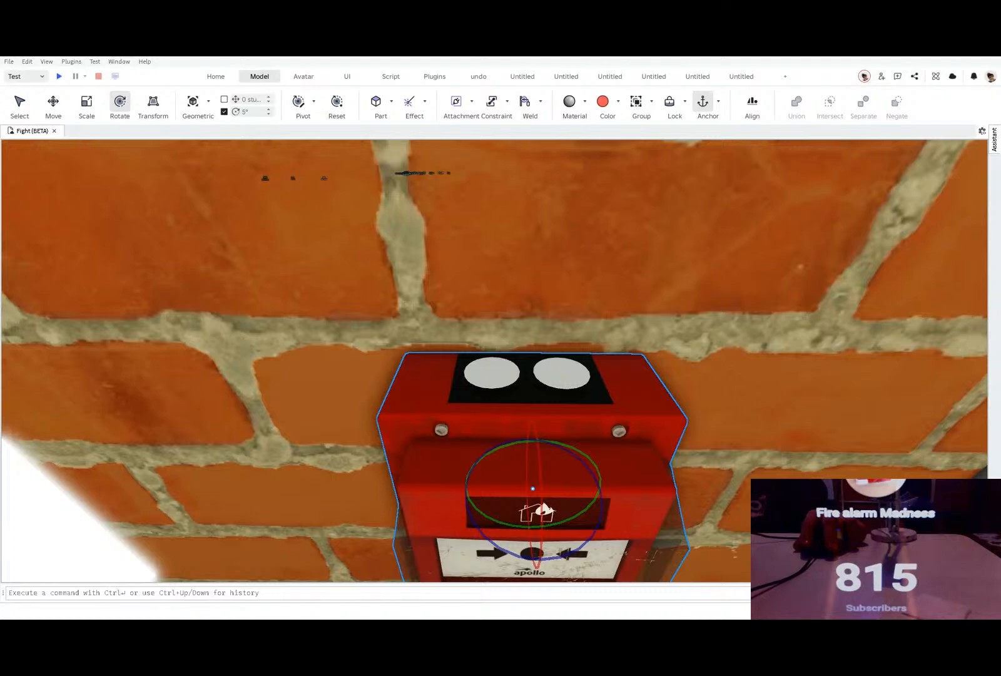
pyautogui.click(522, 408)
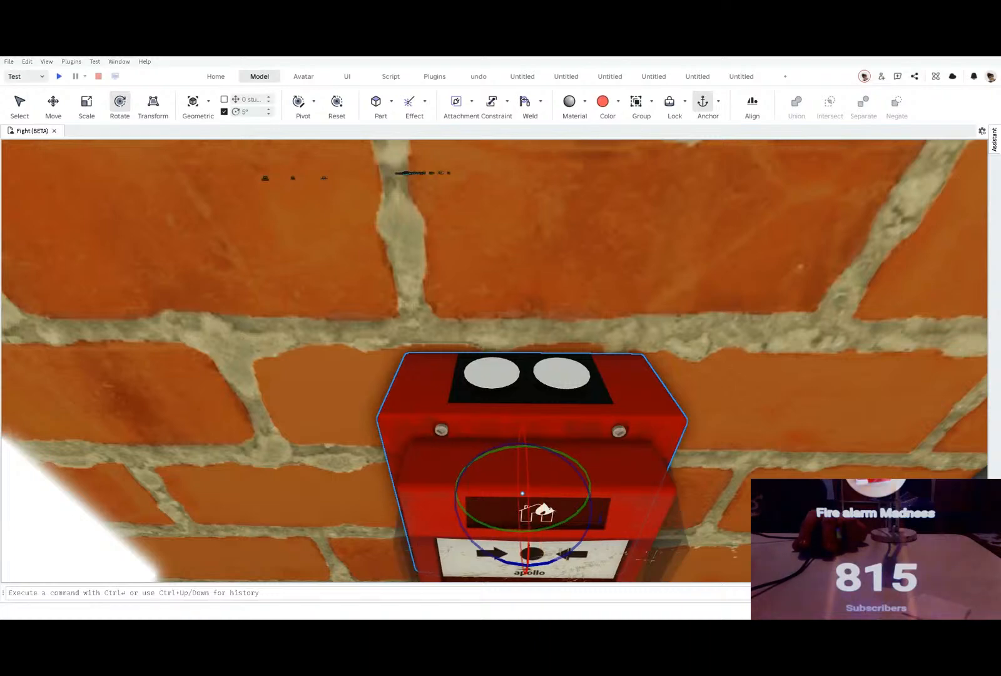
pyautogui.click(524, 422)
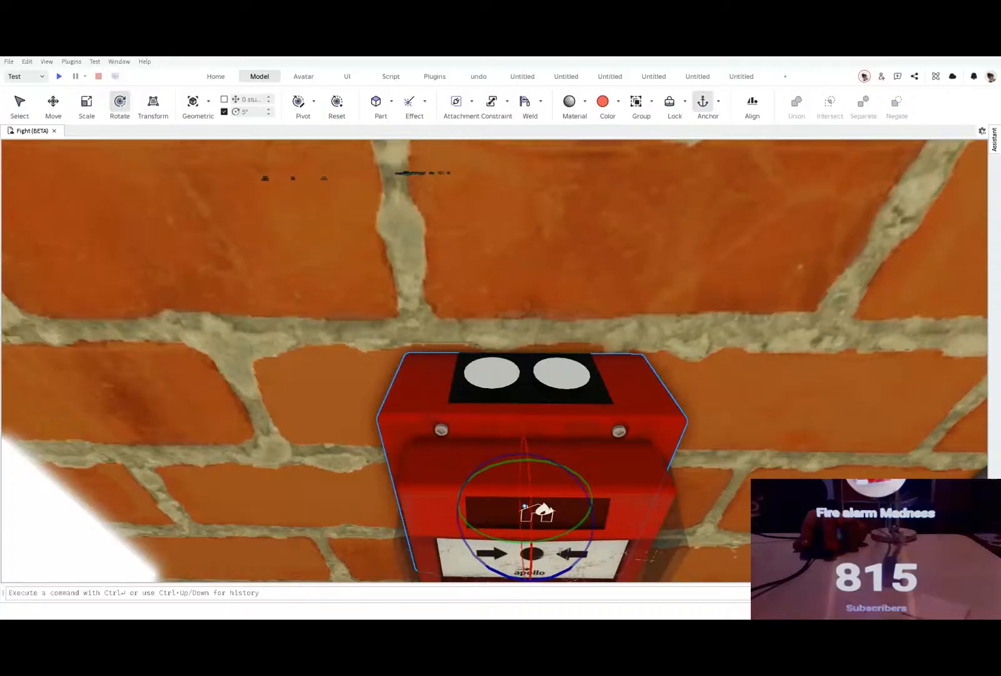
pyautogui.click(525, 466)
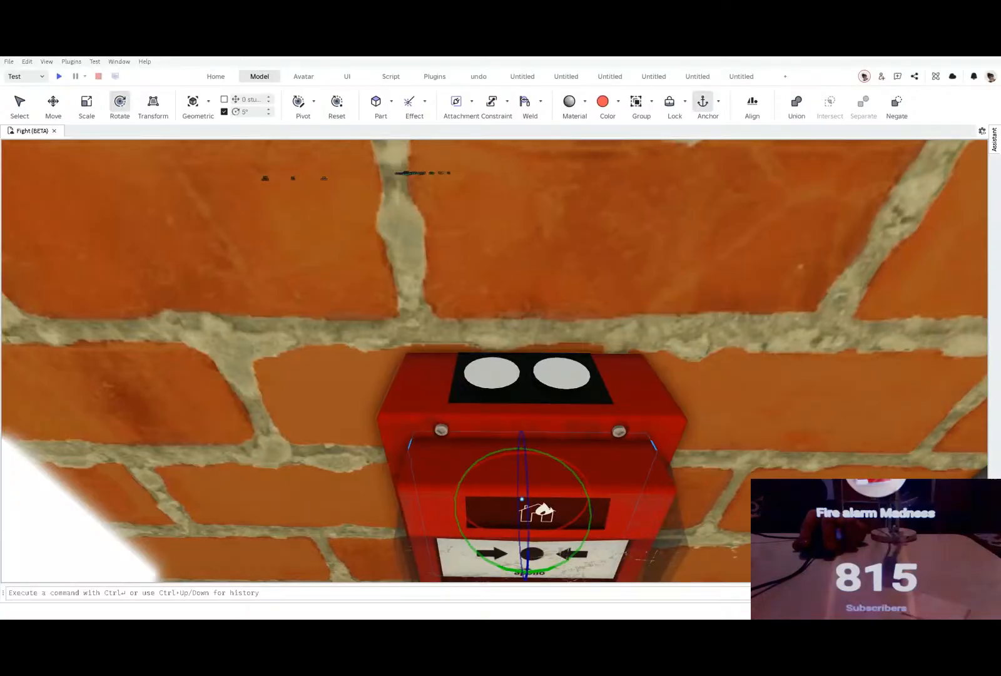
pyautogui.click(524, 418)
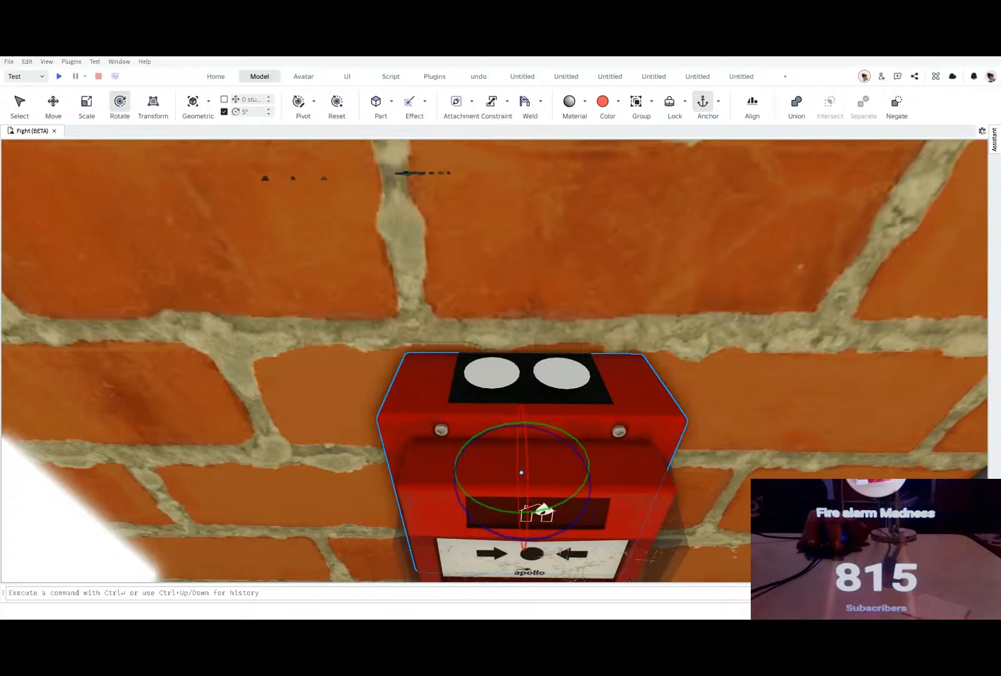
pyautogui.click(524, 468)
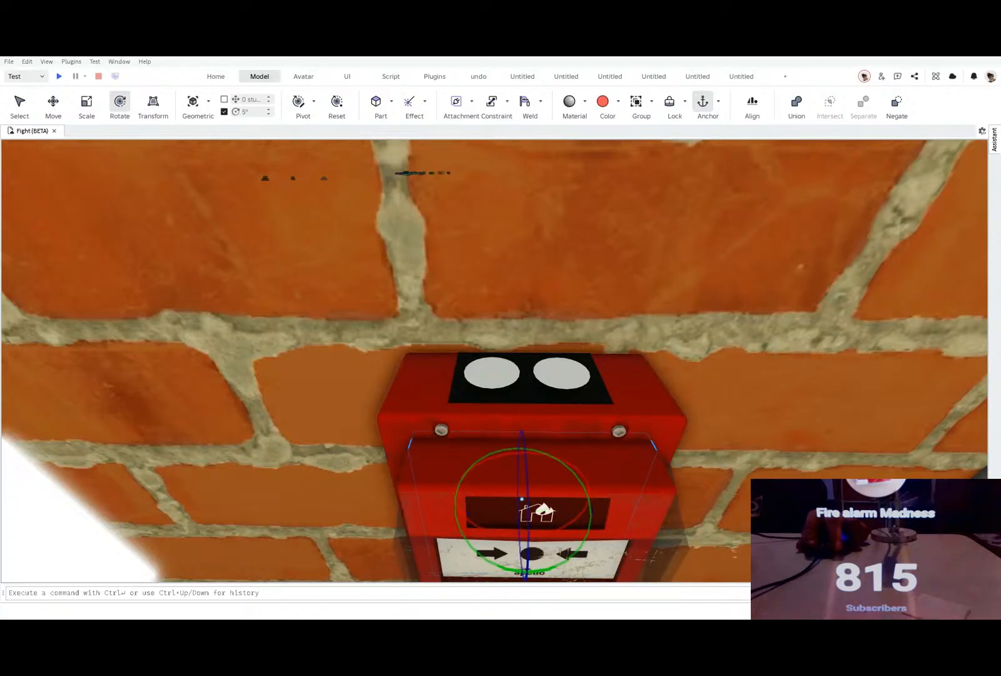
pyautogui.keyDown('ctrl'); pyautogui.click(524, 417); pyautogui.keyUp('ctrl')
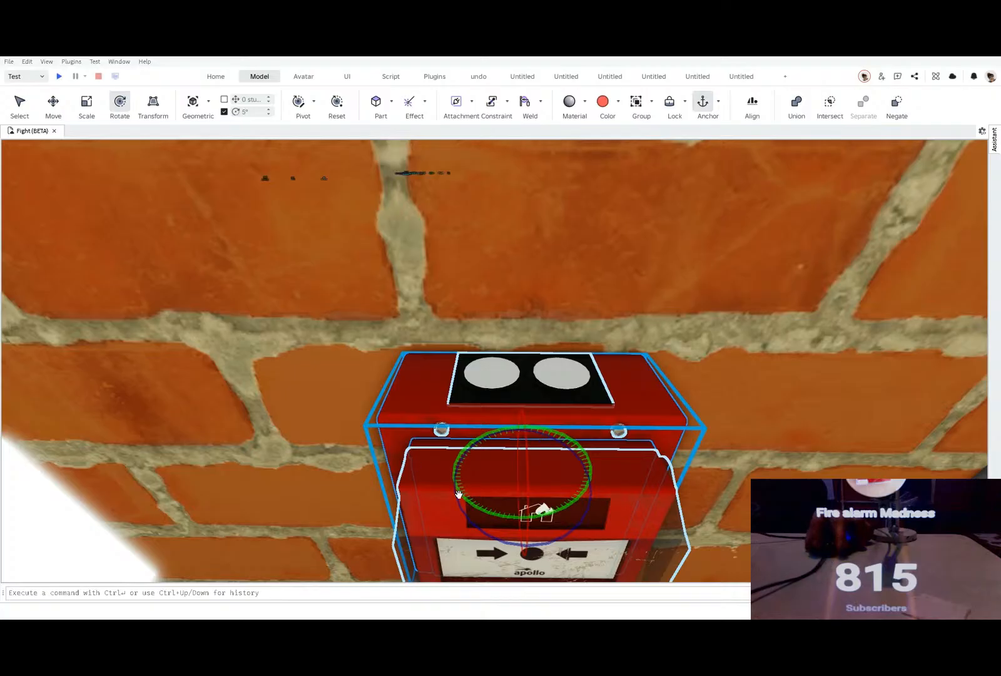
# Step: Try to rotate the selected call point housing and cover parts together, and undo the latest changes
pyautogui.moveTo(459, 493); pyautogui.dragTo(474, 510)
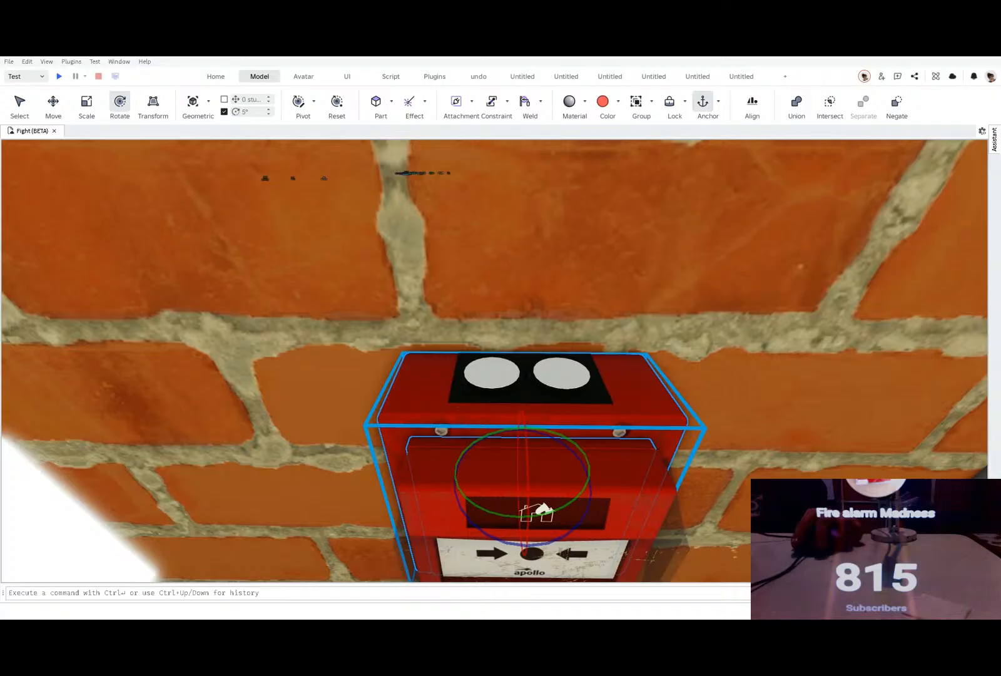
pyautogui.hotkey('ctrl', 'z')
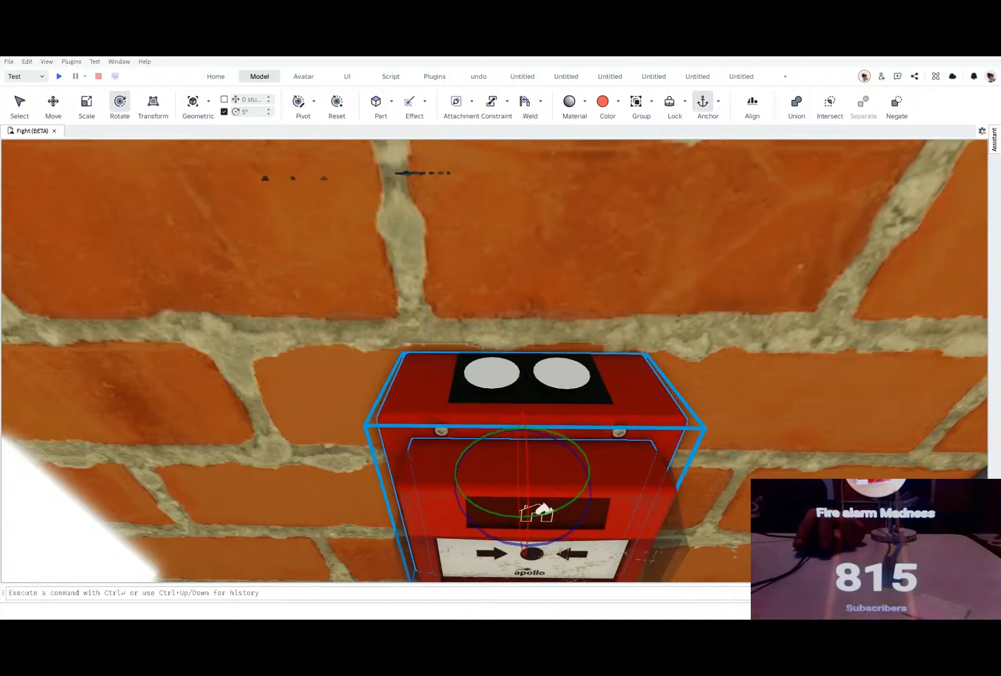
pyautogui.hotkey('ctrl', 'z')
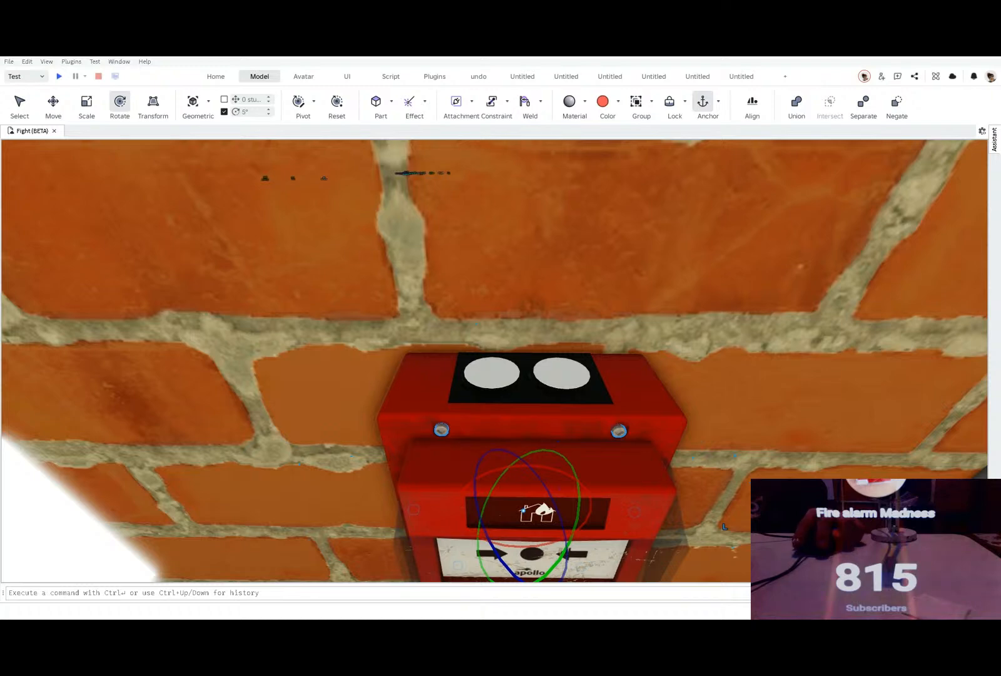
pyautogui.hotkey('ctrl', 'z')
# Step: Try to delete the front cover and the upper housing of the wall-mounted call point
pyautogui.moveTo(235, 323); pyautogui.dragTo(234, 322, button='right')
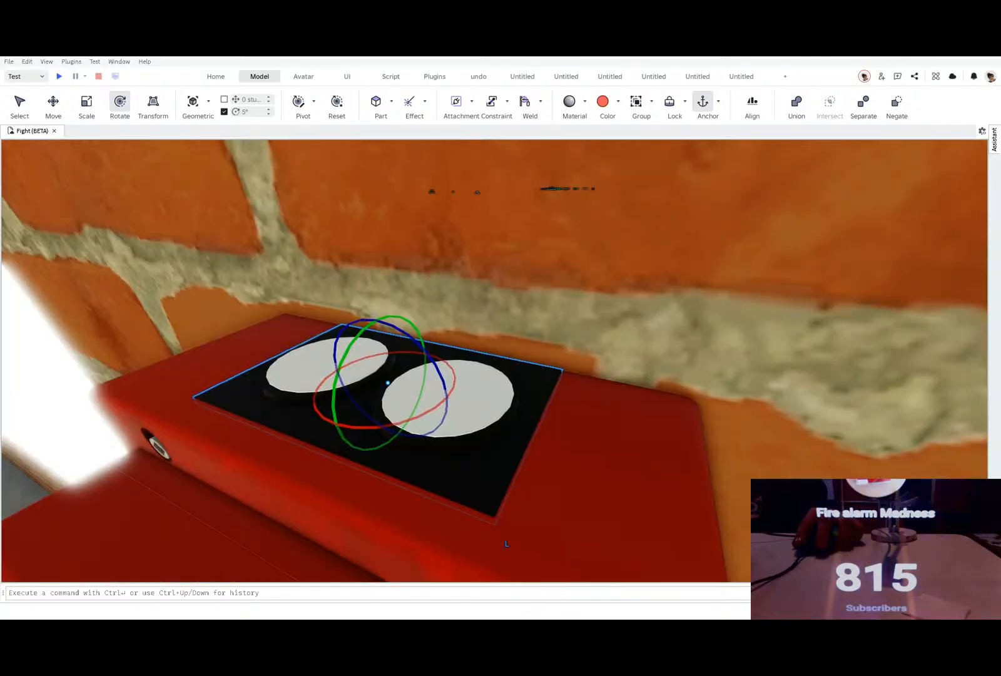
pyautogui.click(234, 321)
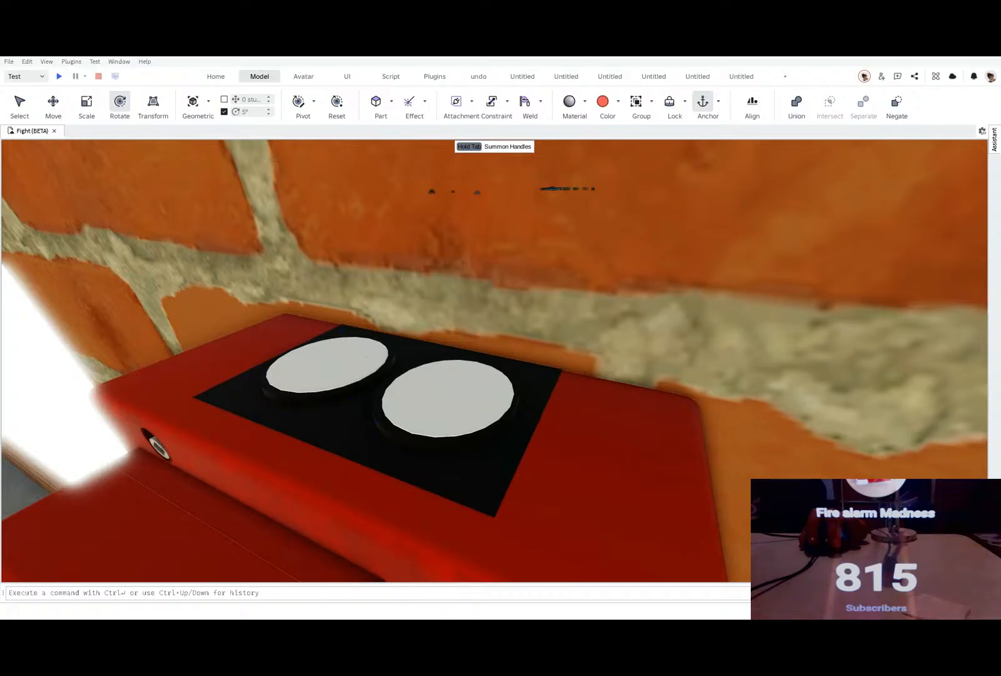
pyautogui.click(134, 532)
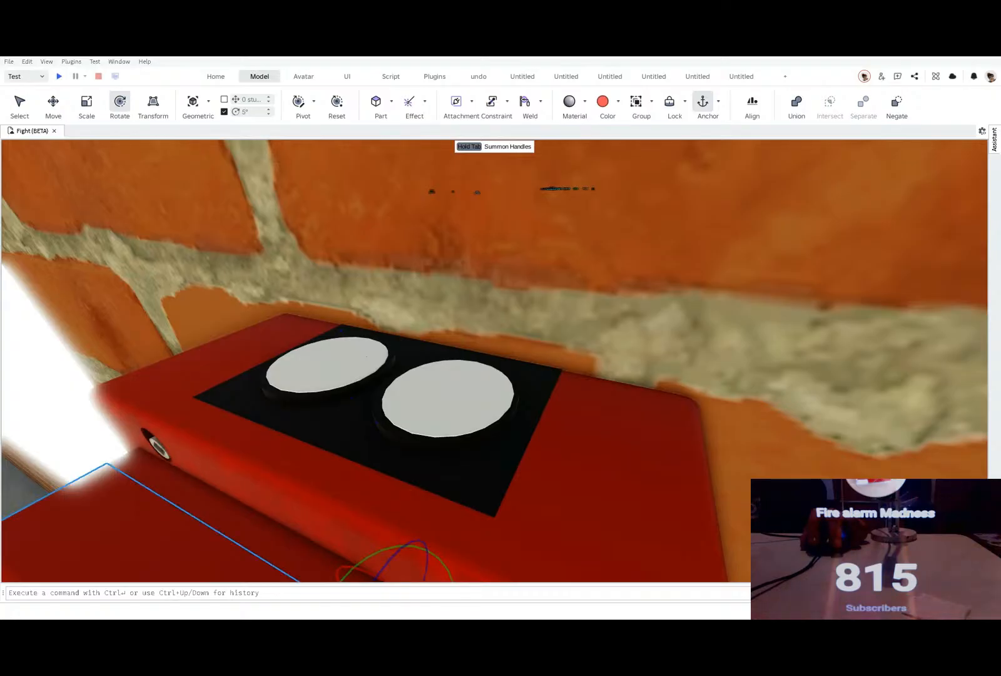
pyautogui.press('Delete')
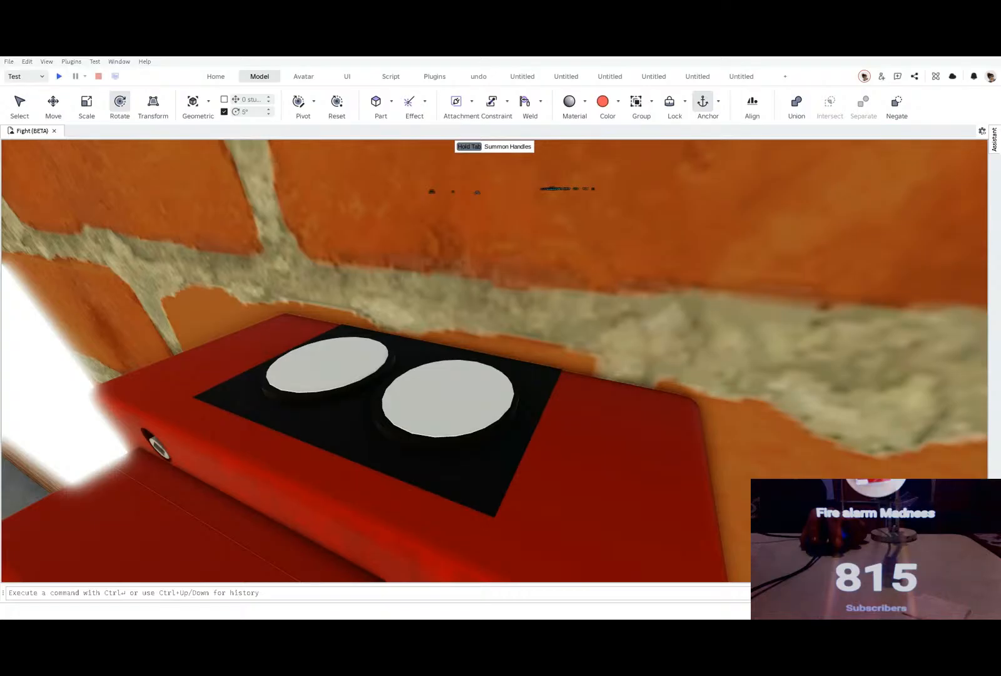
pyautogui.click(393, 558)
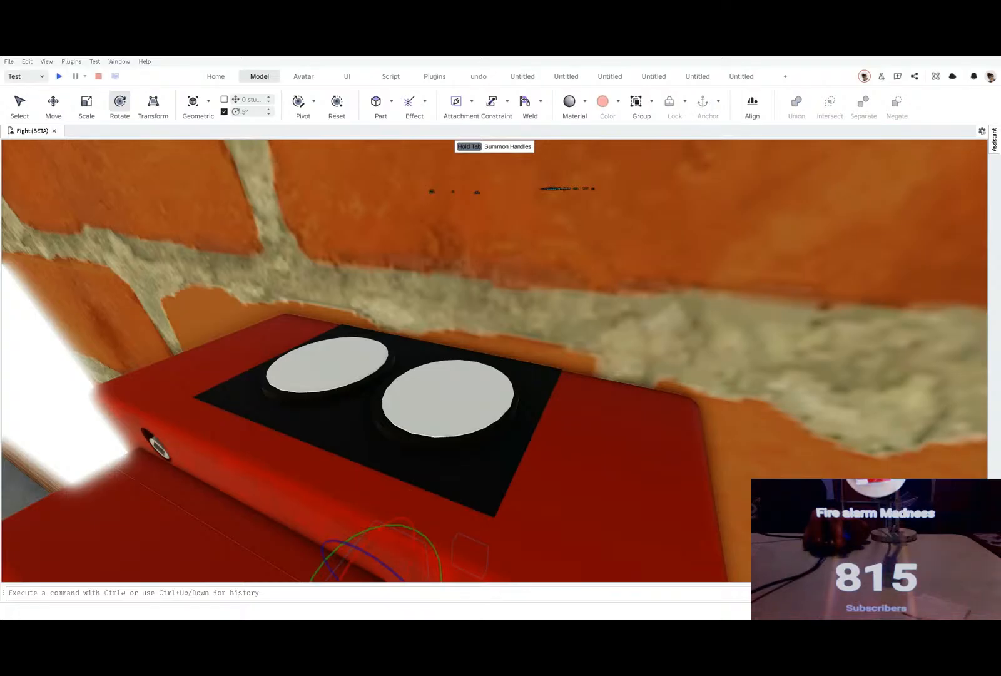
pyautogui.click(600, 466)
pyautogui.keyDown('shift'); pyautogui.click(482, 466); pyautogui.keyUp('shift')
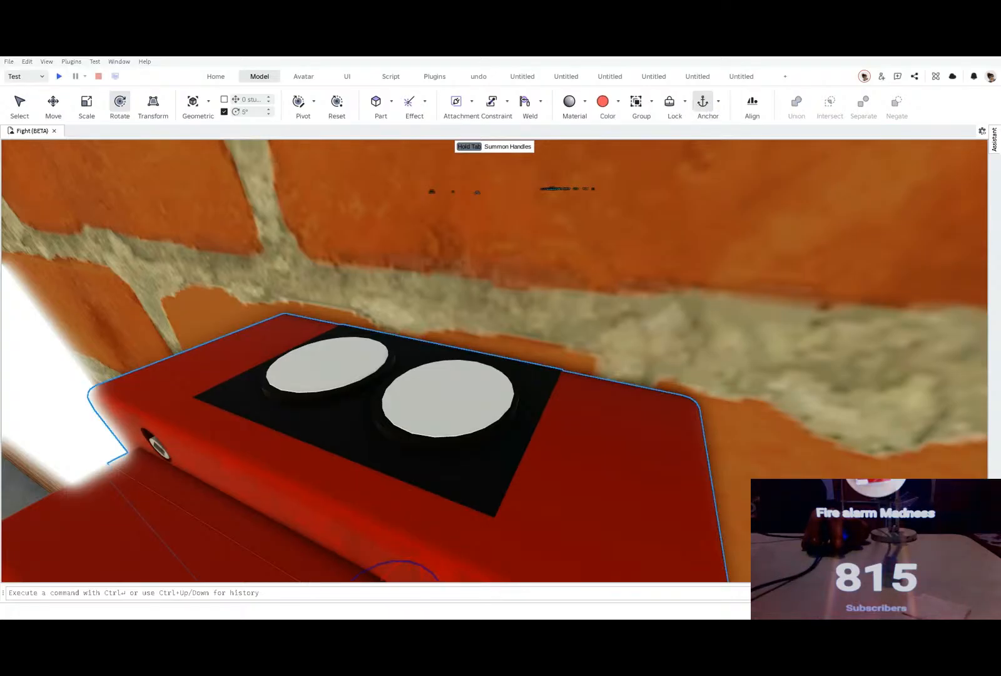
pyautogui.press('Delete')
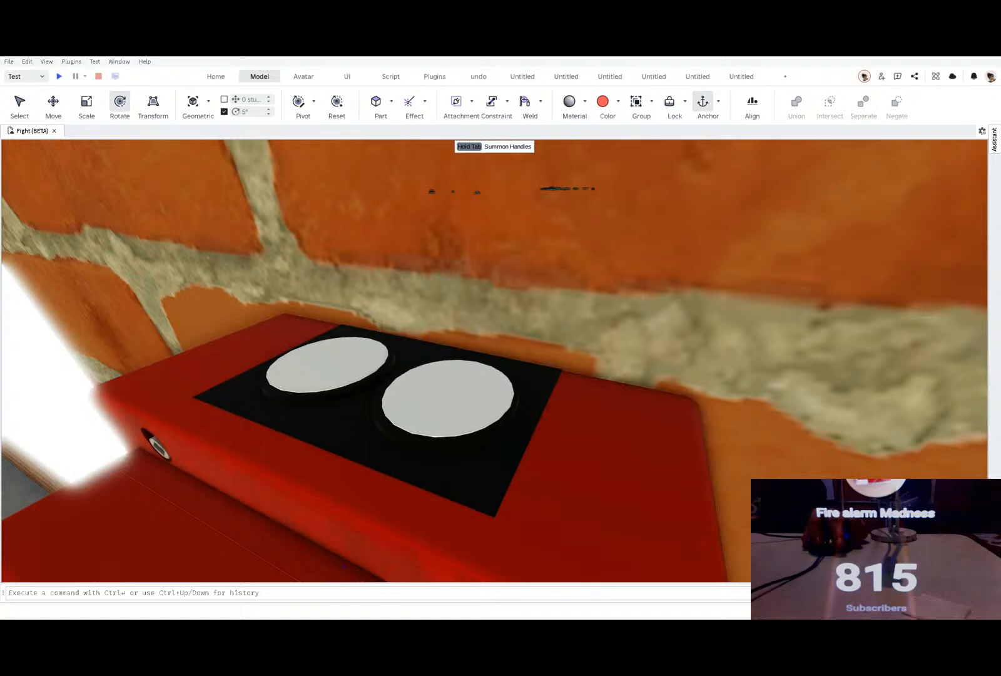
pyautogui.click(144, 535)
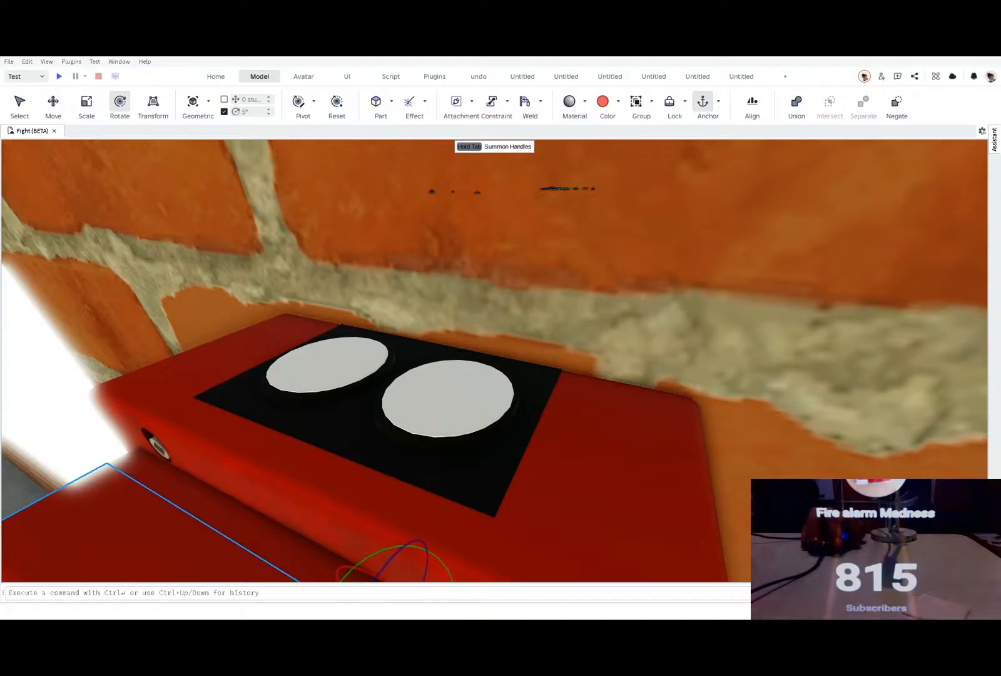
pyautogui.press('Escape')
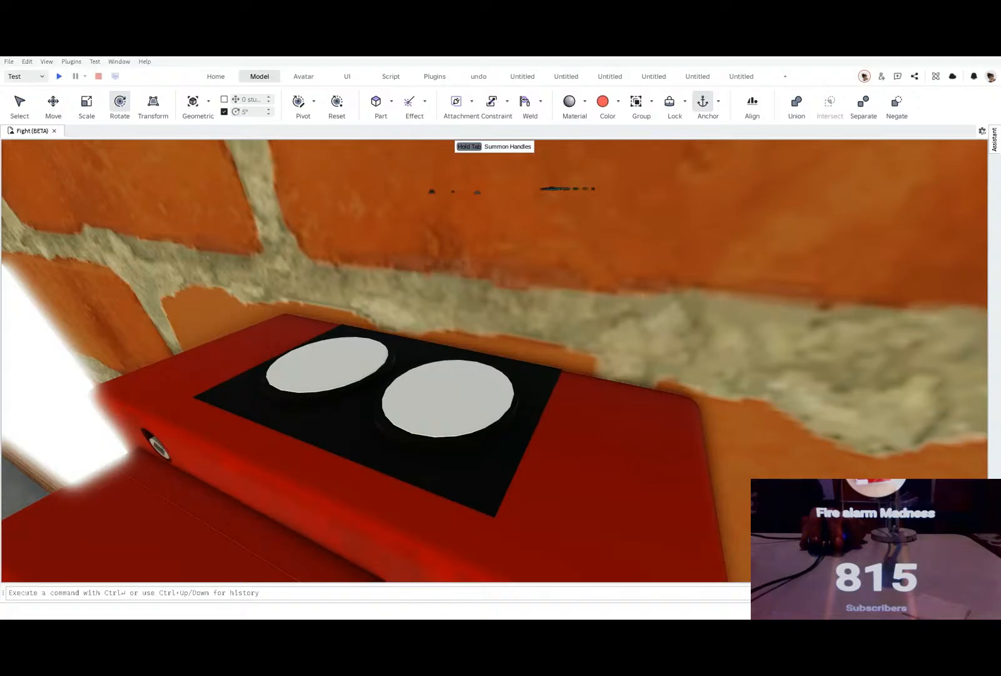
# Step: Check the black top plate, the screw and the red housing of the call point by selecting them individually
pyautogui.click(387, 400)
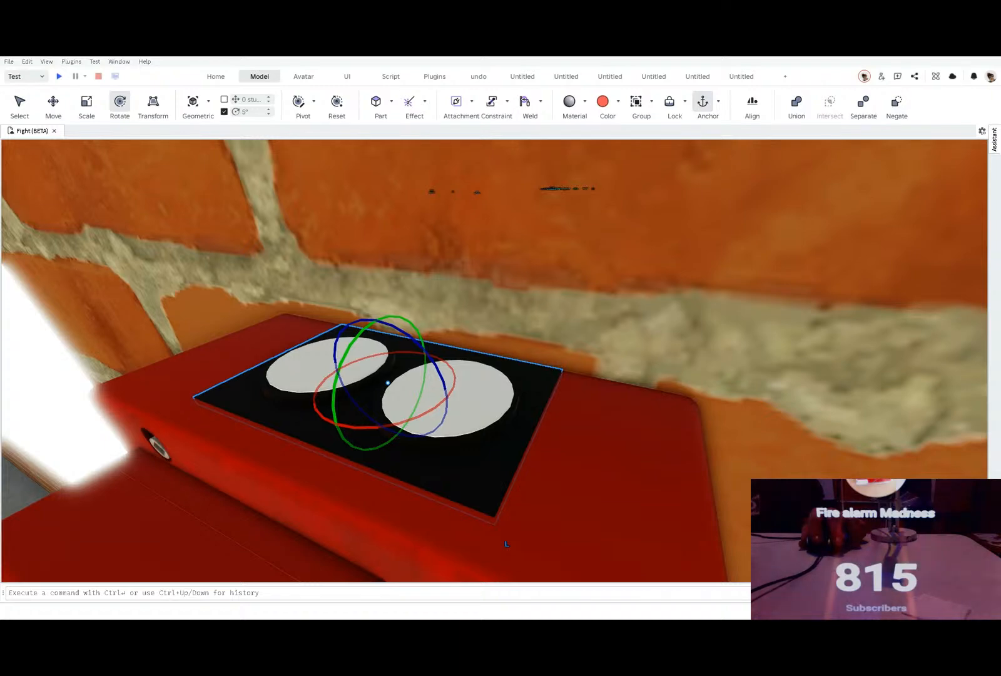
pyautogui.click(475, 300)
pyautogui.click(407, 451)
pyautogui.click(160, 446)
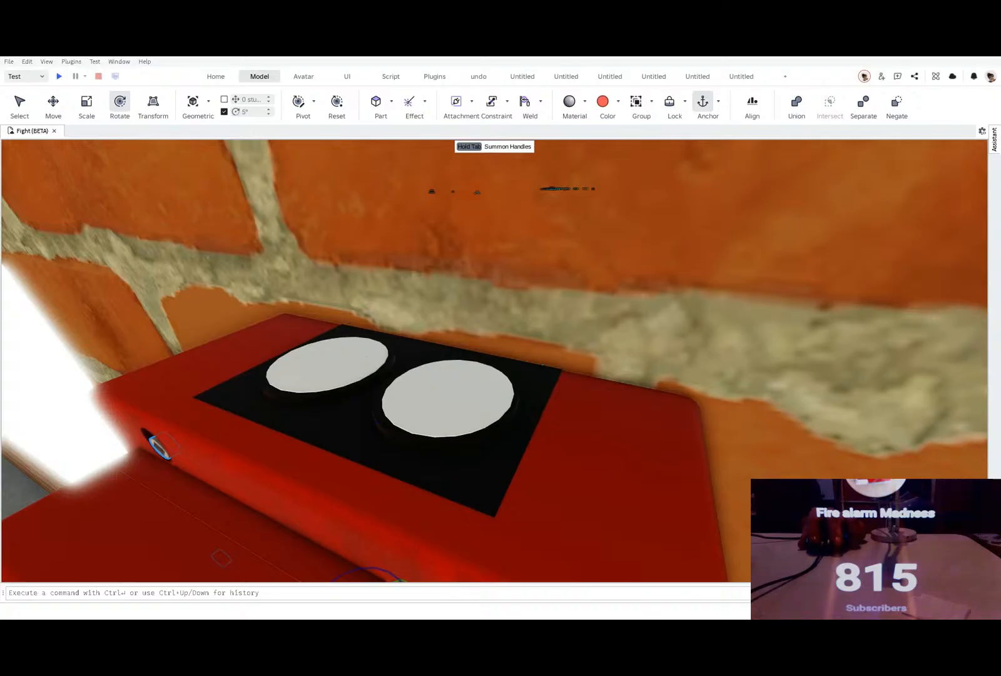
pyautogui.click(349, 355)
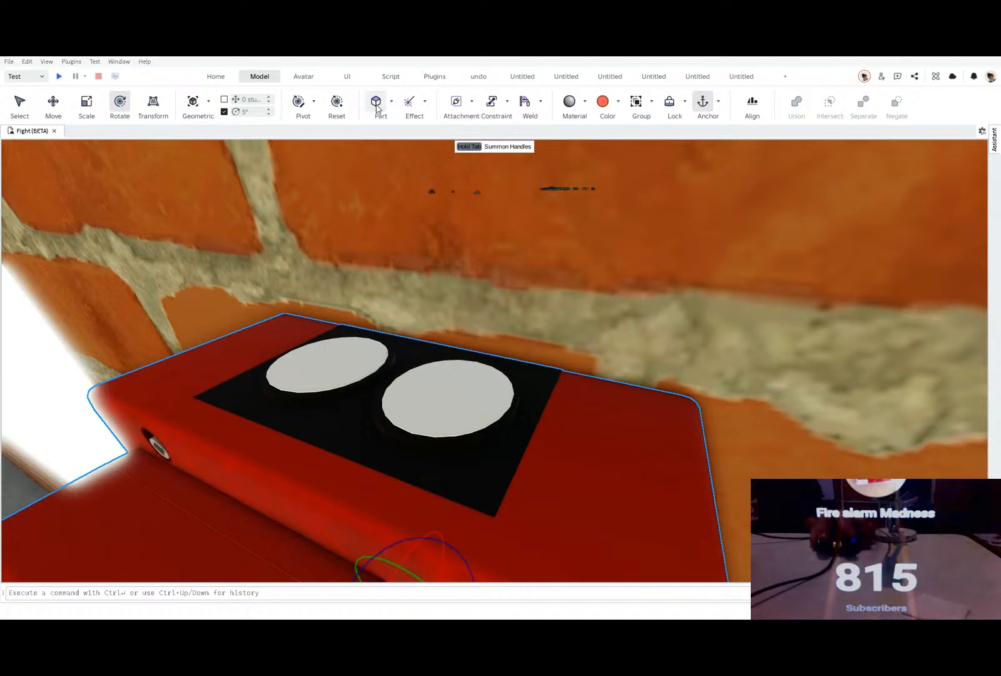
pyautogui.moveTo(443, 330); pyautogui.dragTo(443, 332, button='right')
pyautogui.scroll(2, 443, 334)
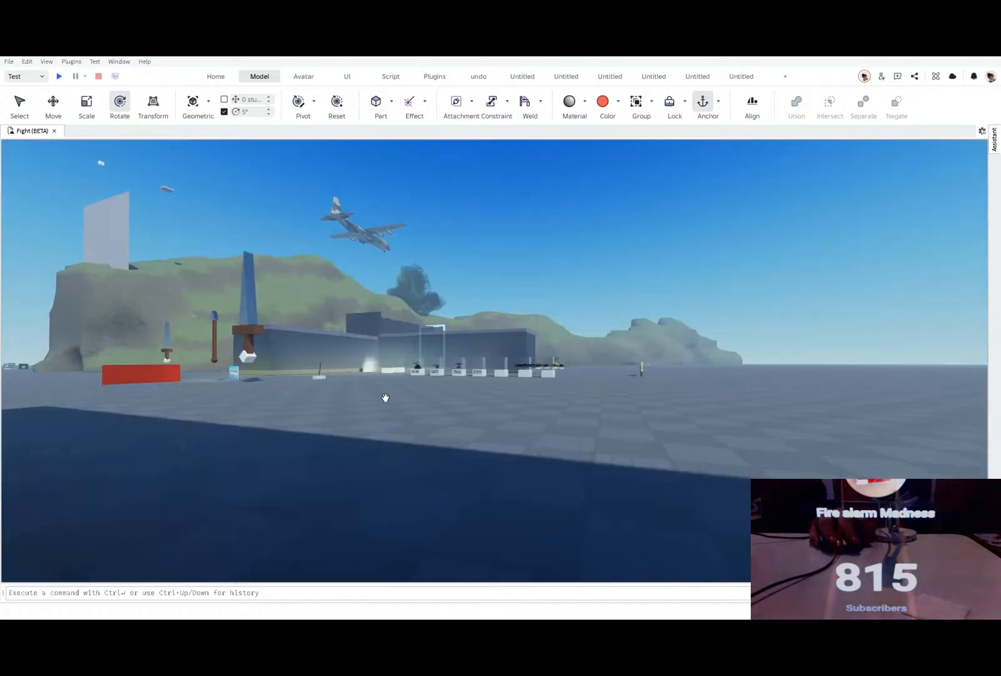
pyautogui.press('w')
pyautogui.click(385, 396)
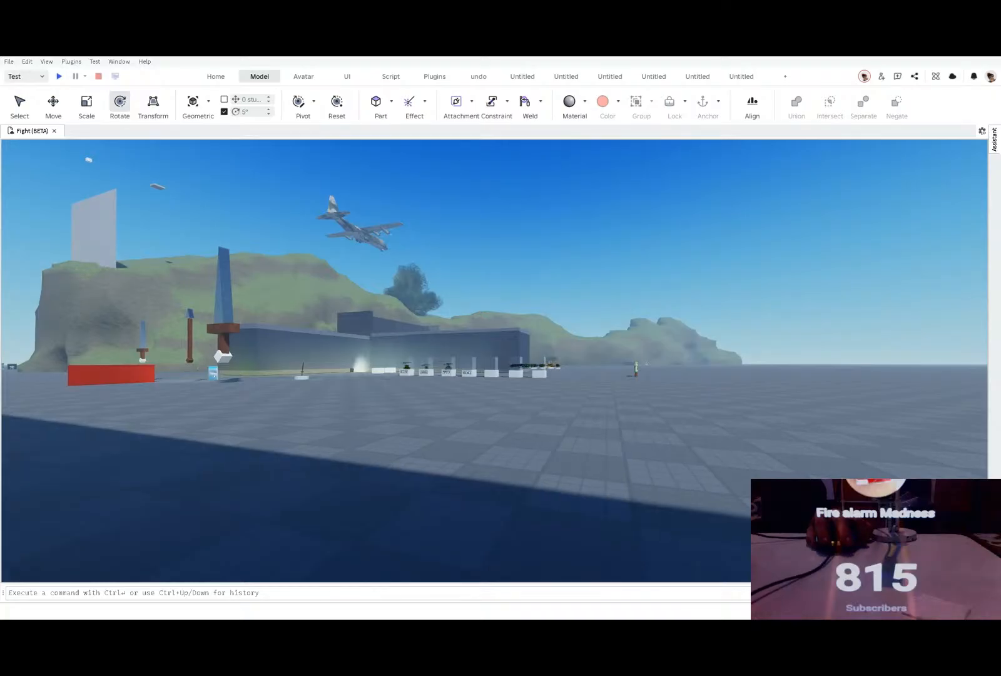